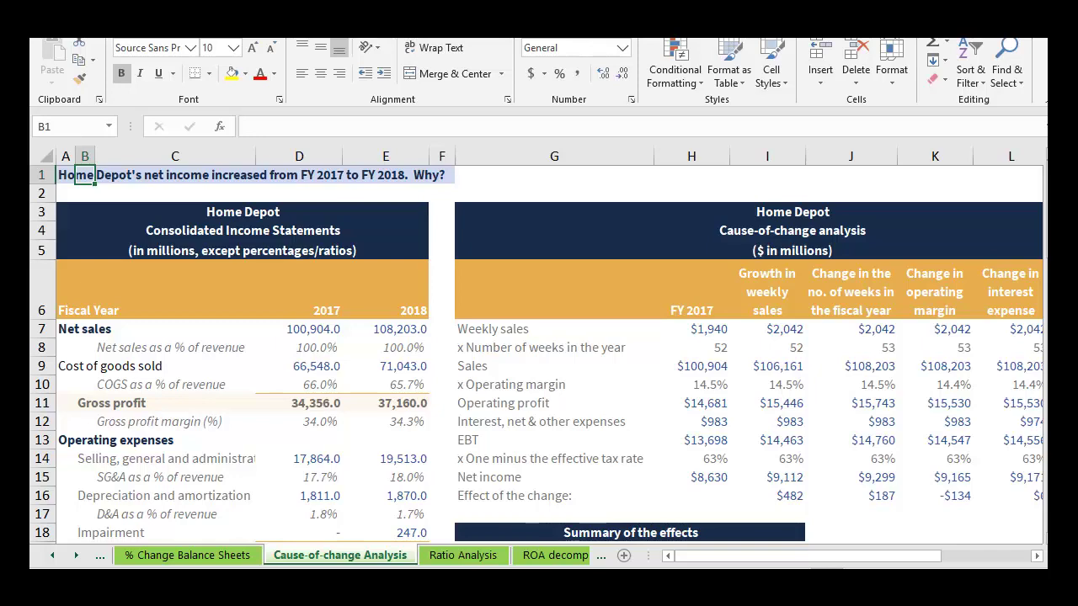
# Step: Compare the 2017 and 2018 columns of the consolidated income statement down to the Net Income row
pyautogui.click(299, 157)
pyautogui.click(386, 157)
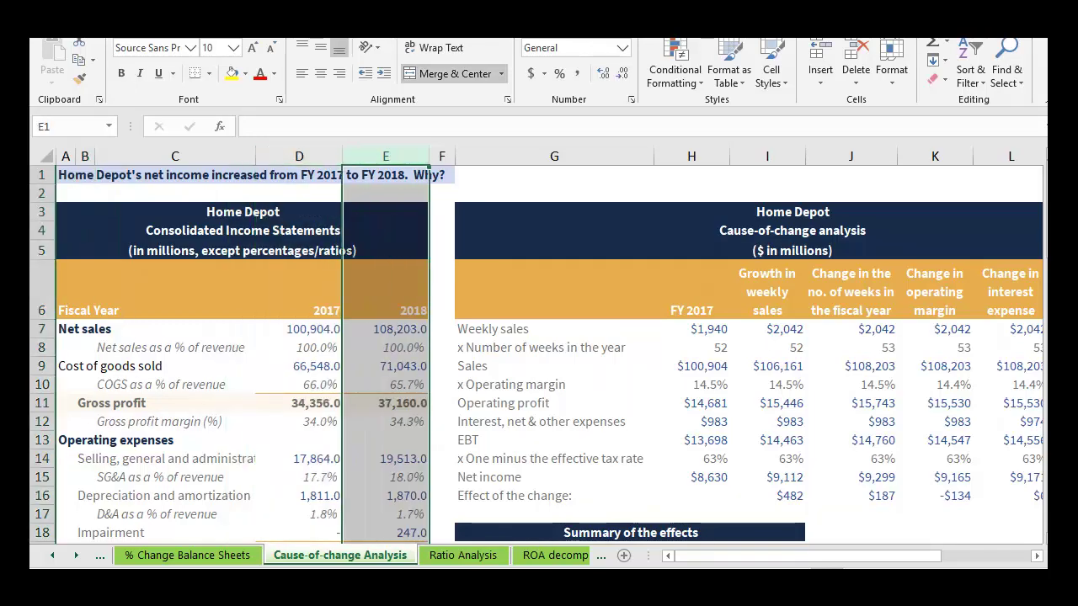
pyautogui.scroll(-5, 539, 354)
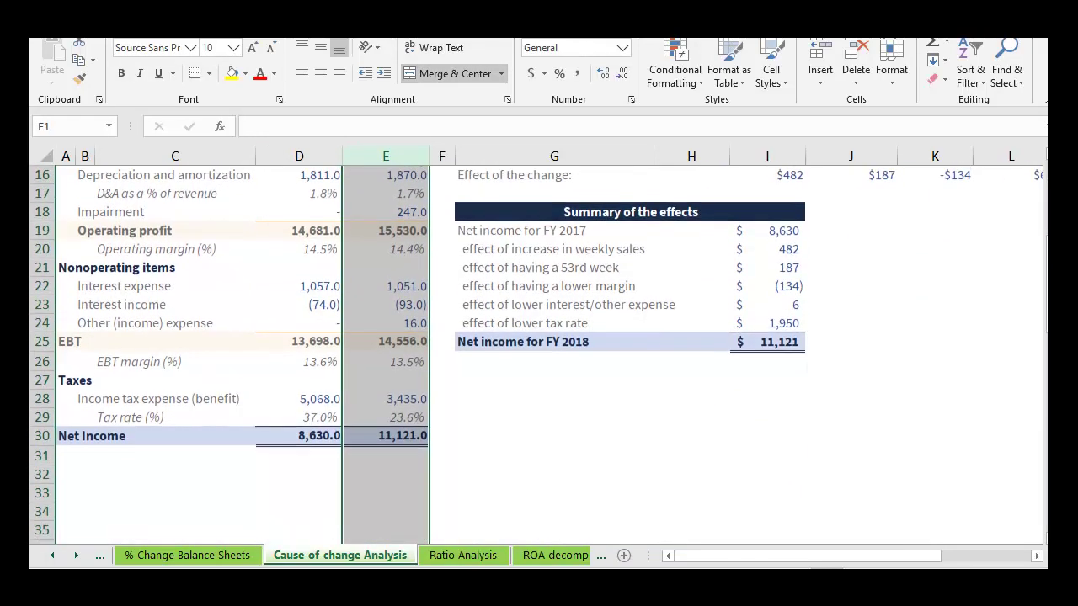
pyautogui.click(299, 436)
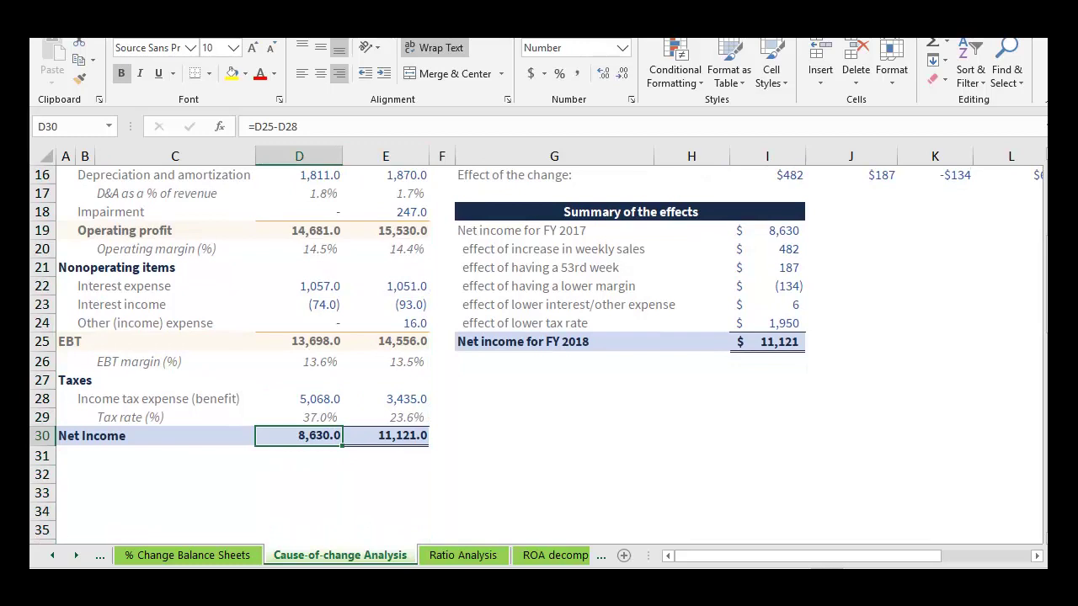
pyautogui.click(385, 436)
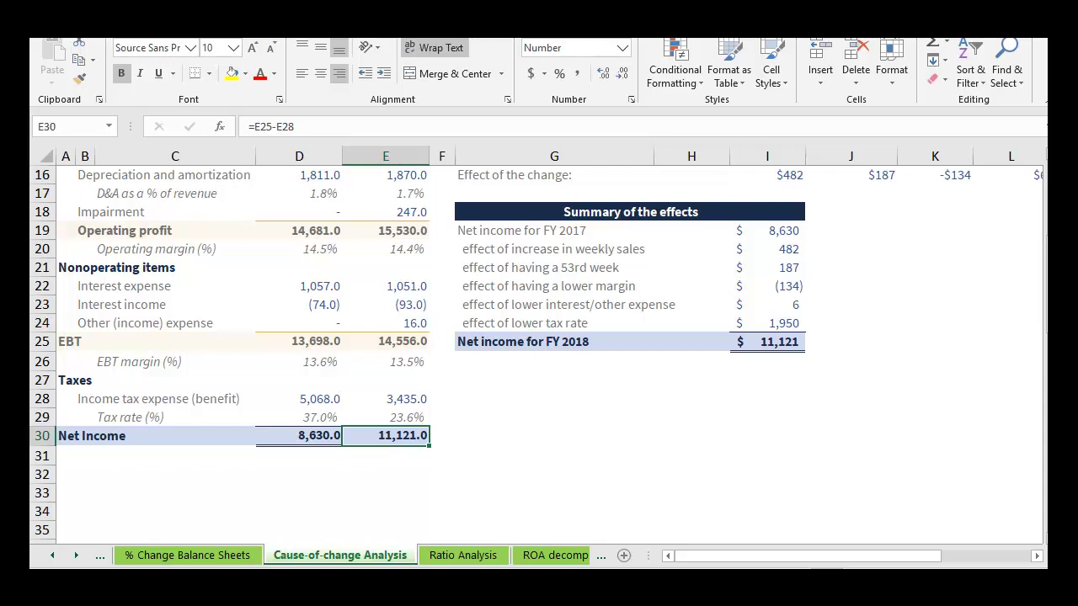
pyautogui.scroll(5, 538, 353)
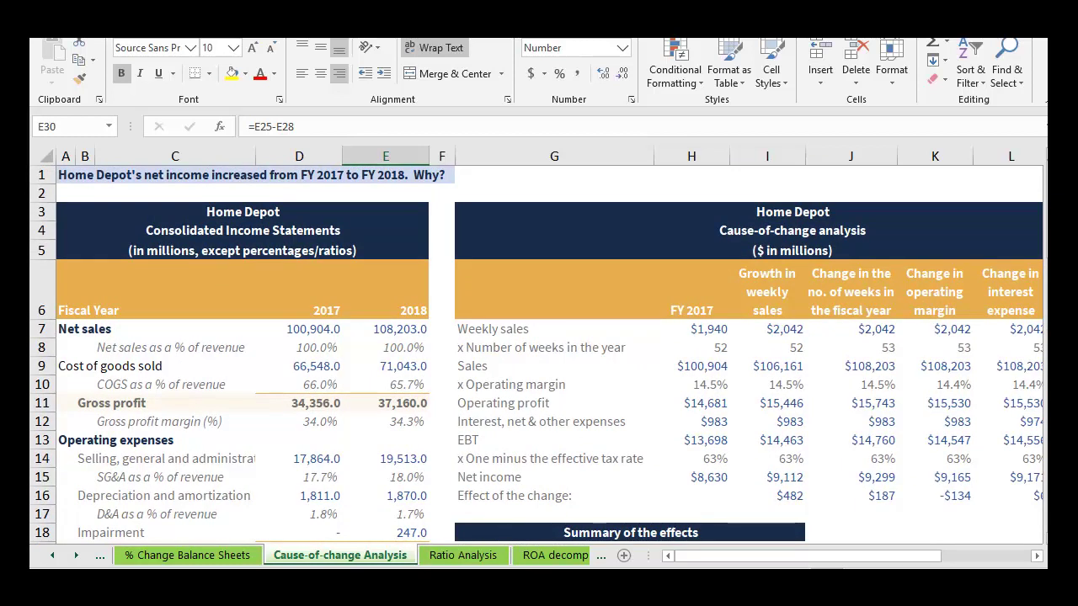
# Step: Examine the layout of the Cause-of-change analysis table, from the FY 2017 base column across the individual change columns
pyautogui.click(792, 231)
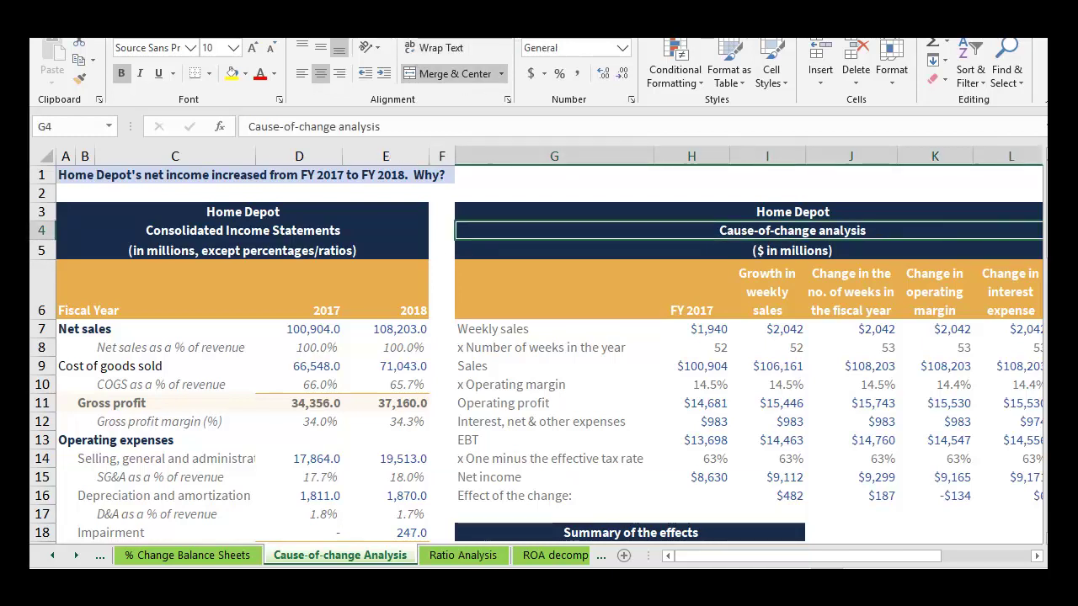
pyautogui.moveTo(692, 290); pyautogui.dragTo(692, 476)
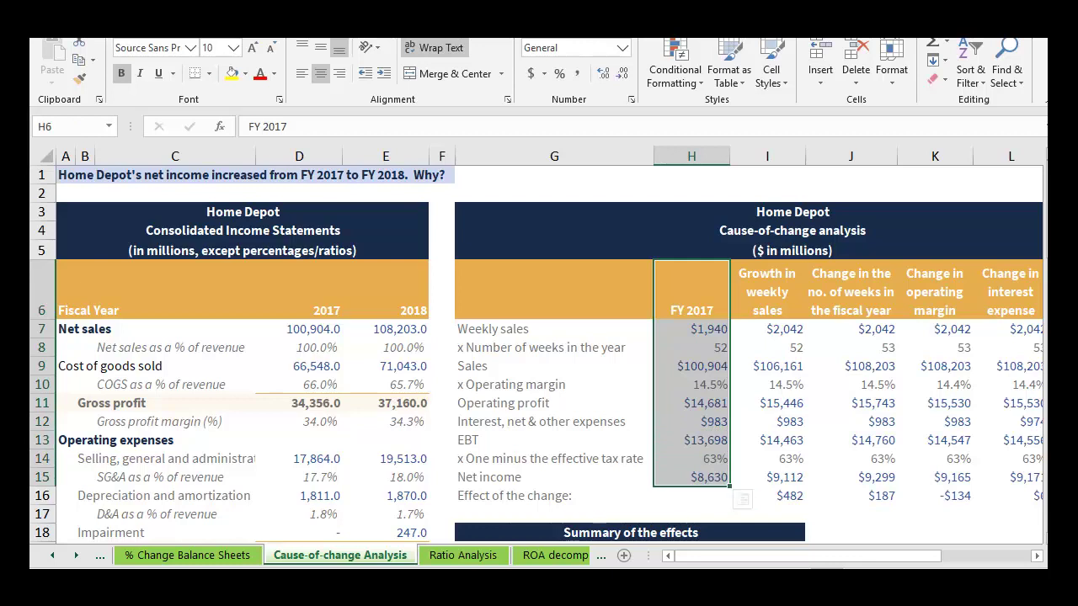
pyautogui.click(767, 291)
pyautogui.click(767, 156)
pyautogui.click(851, 156)
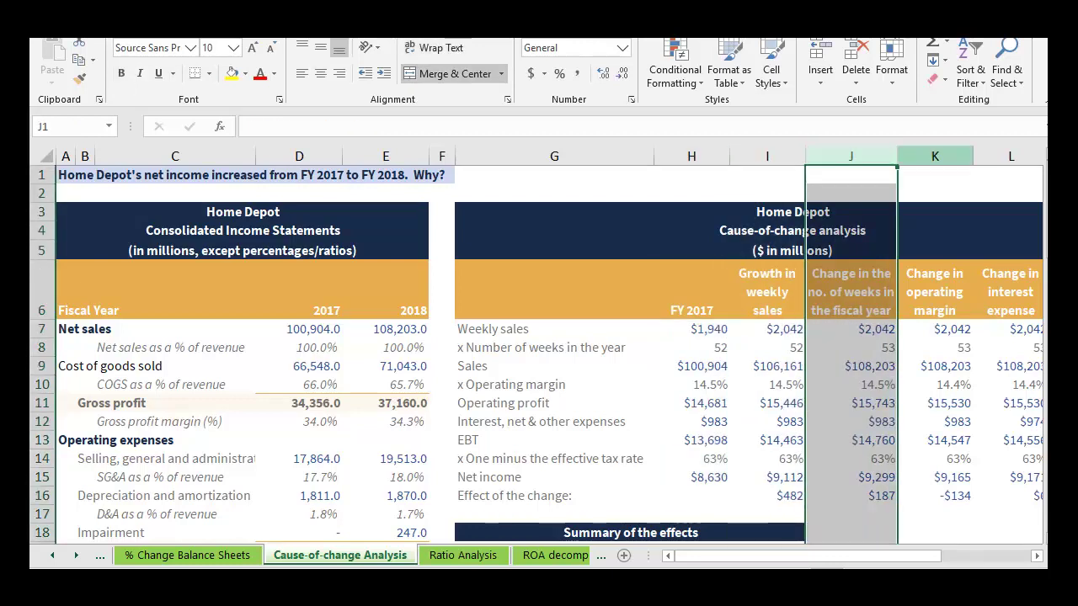
pyautogui.click(934, 156)
pyautogui.click(767, 156)
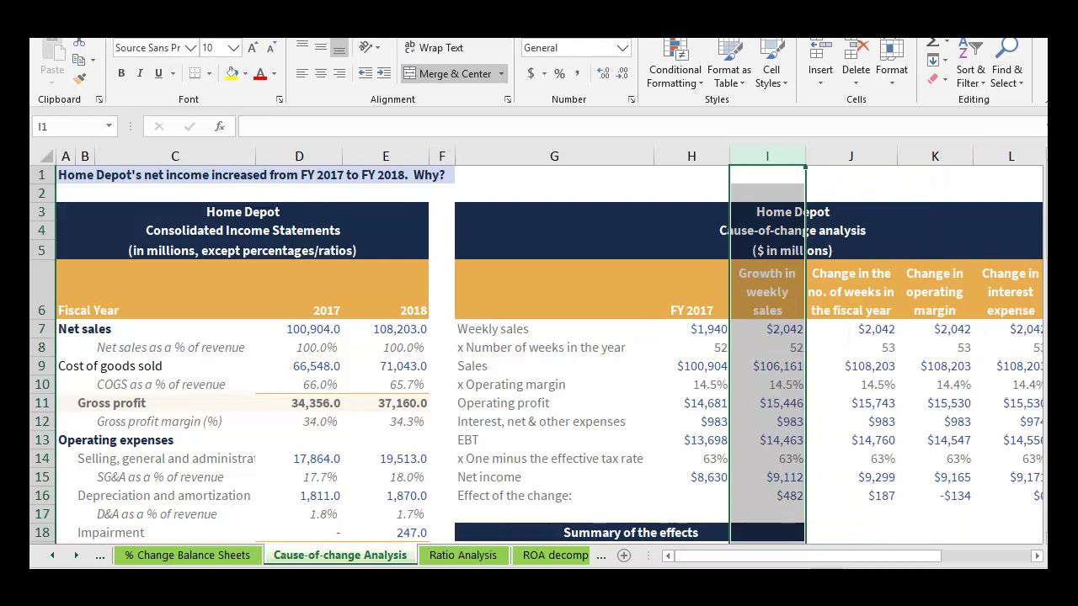
pyautogui.click(768, 291)
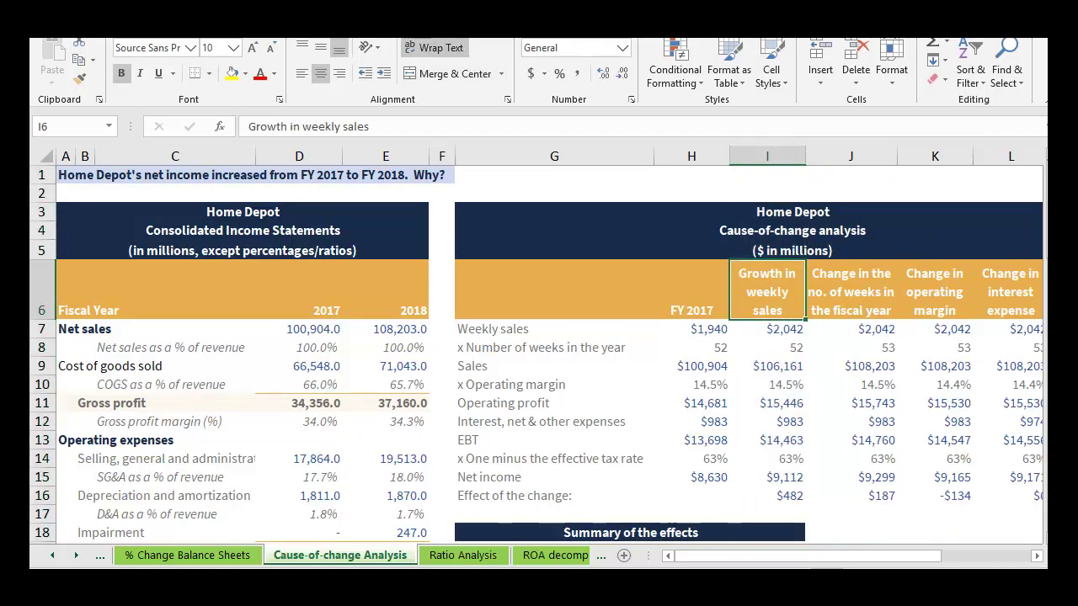
pyautogui.click(691, 291)
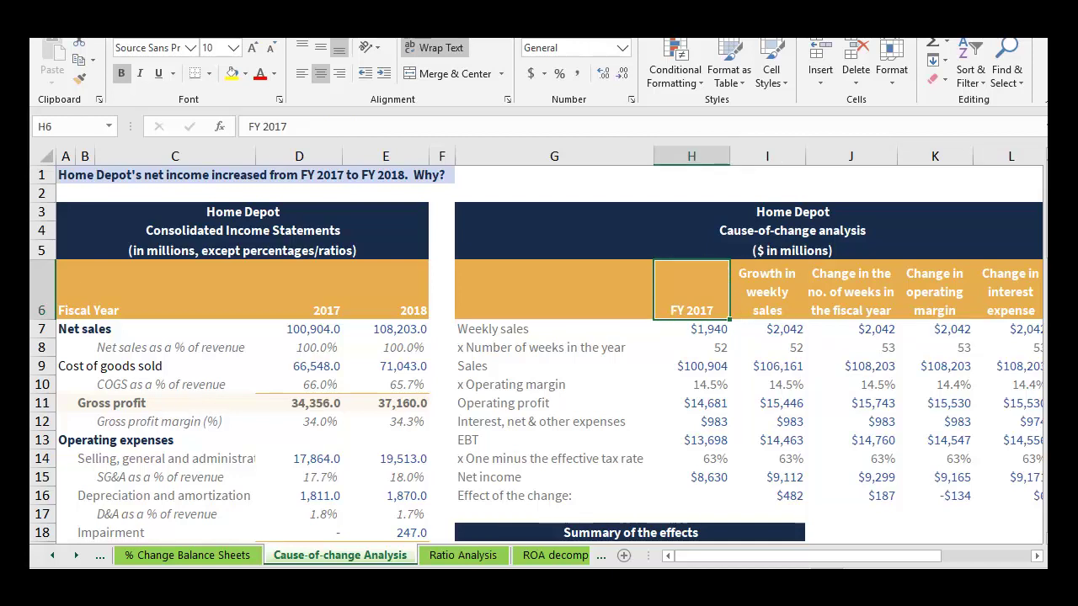
# Step: Highlight FY 2017 Sales in H9 and 2017 Net sales in D7 with yellow fill, and undo both fills
pyautogui.click(691, 366)
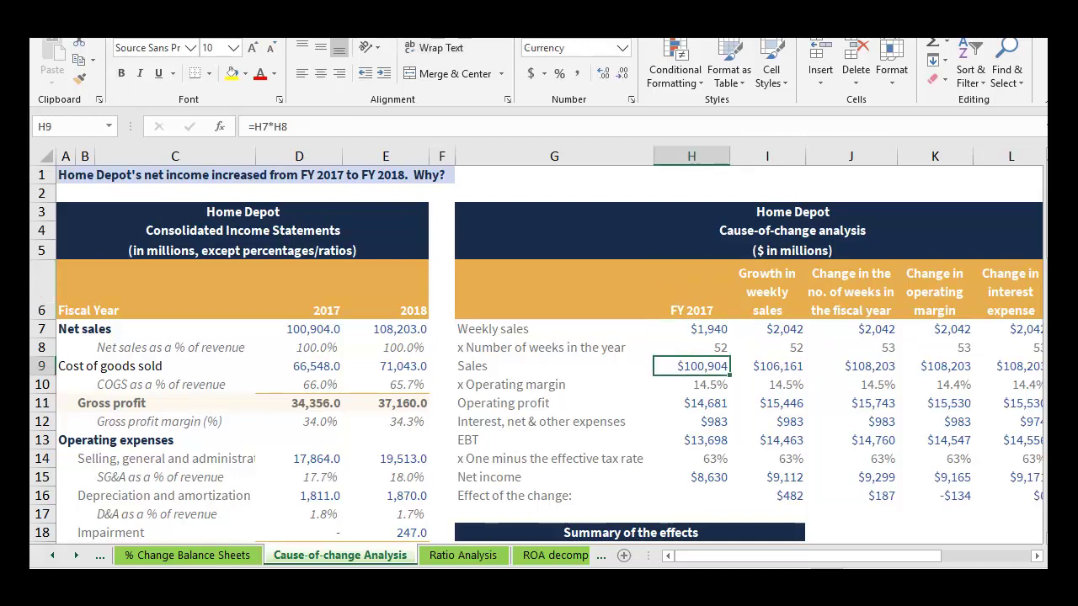
pyautogui.click(232, 74)
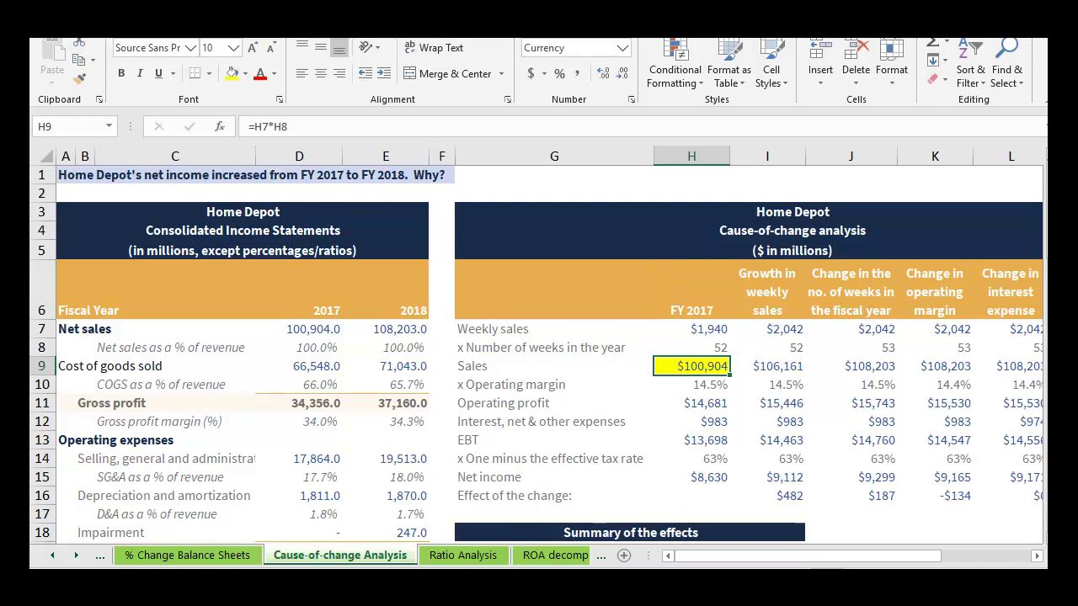
pyautogui.click(299, 329)
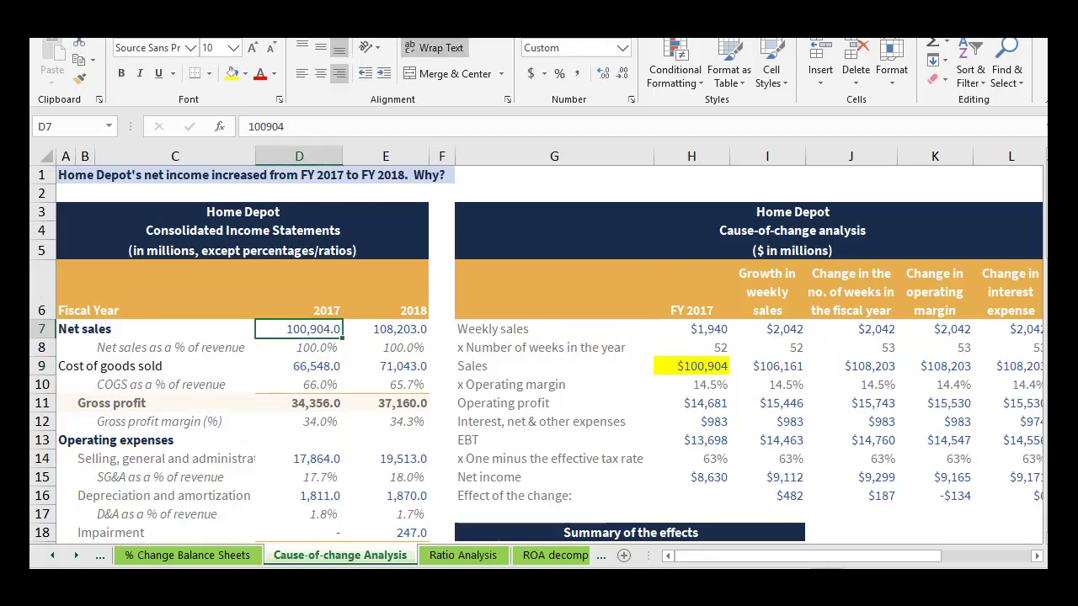
pyautogui.click(231, 73)
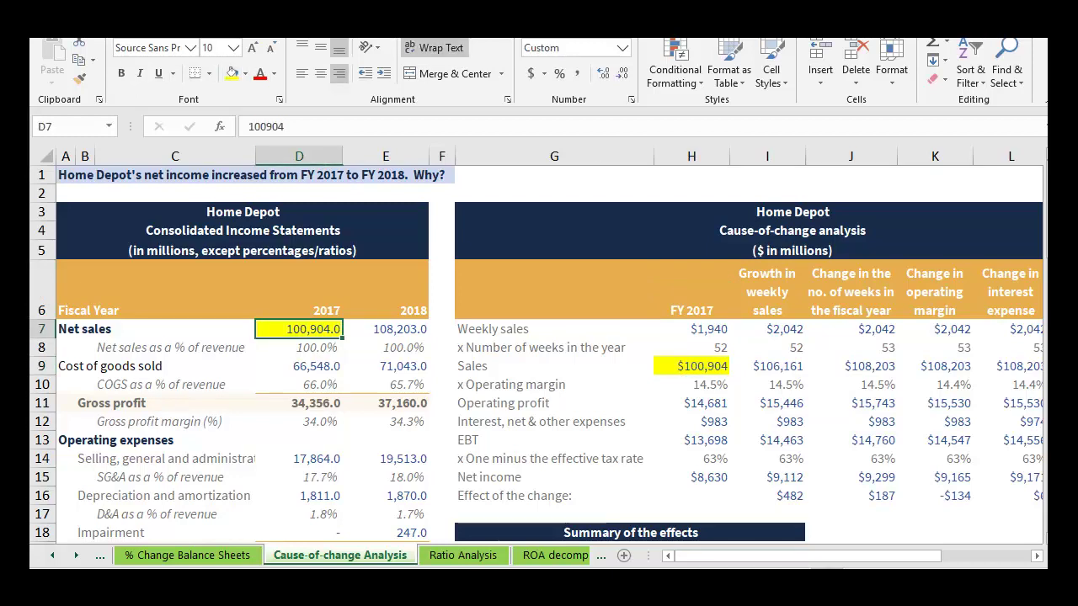
pyautogui.hotkey('ctrl', 'z')
pyautogui.hotkey('ctrl', 'z')
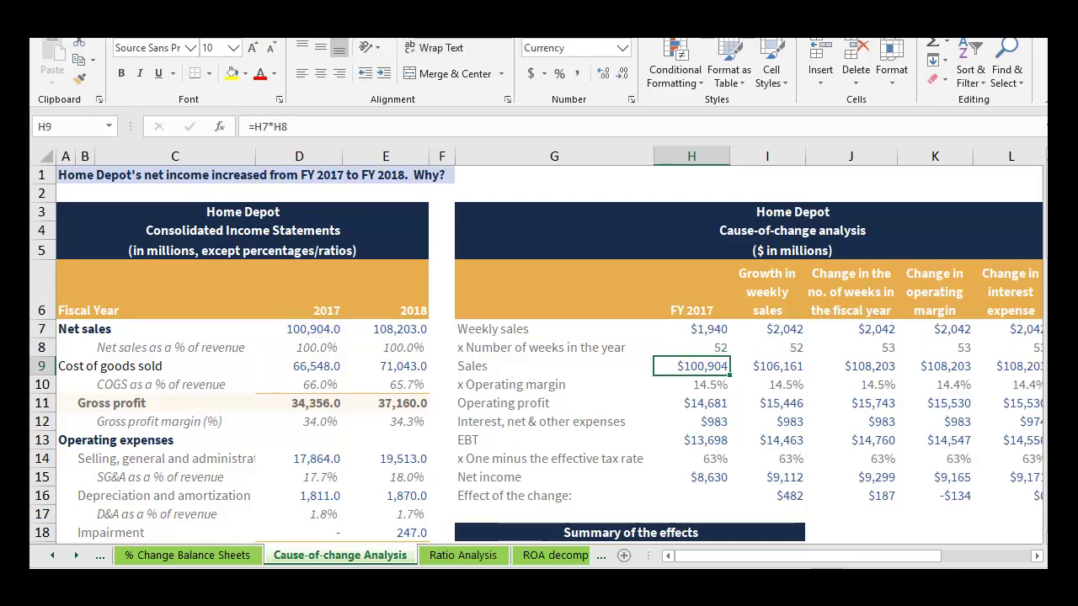
# Step: Inspect the FY 2017 column's formulas in the analysis, from Weekly sales in H7 down to Interest, net & other expenses in H12
pyautogui.click(692, 329)
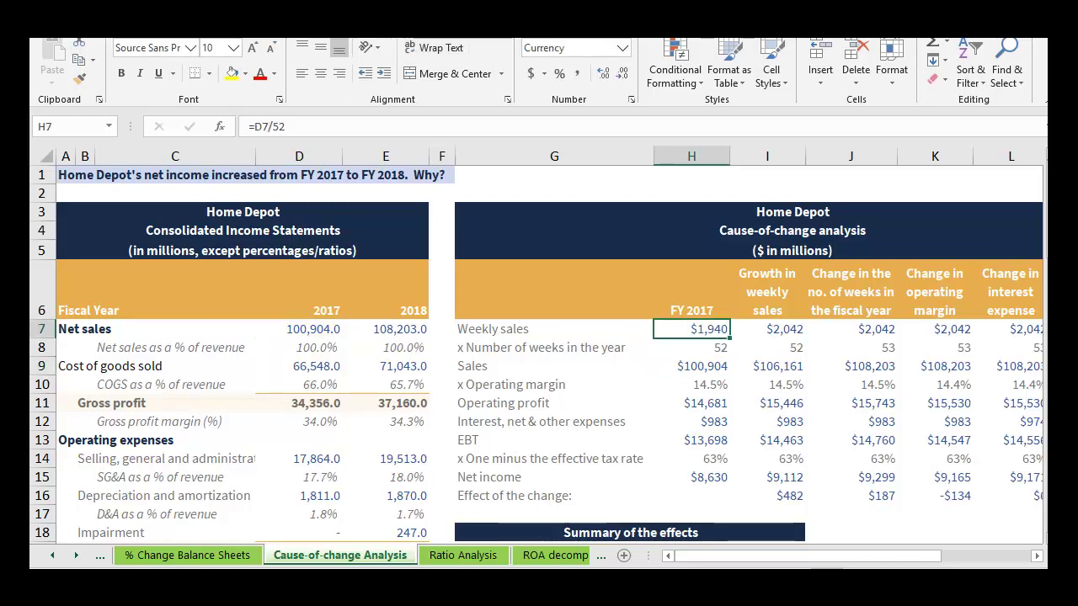
pyautogui.click(554, 330)
pyautogui.click(692, 329)
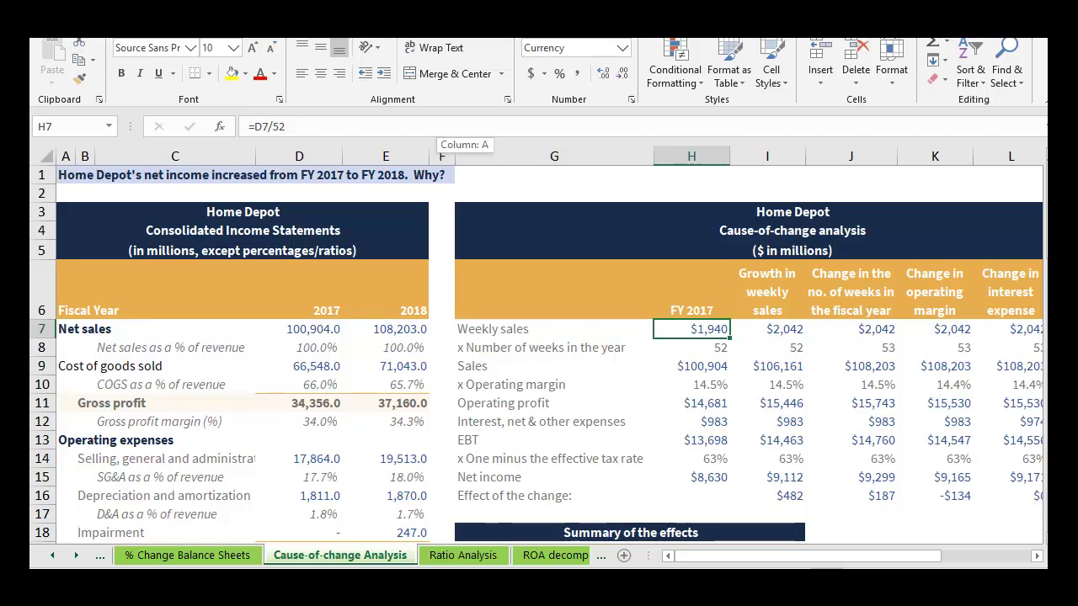
pyautogui.press('F2')
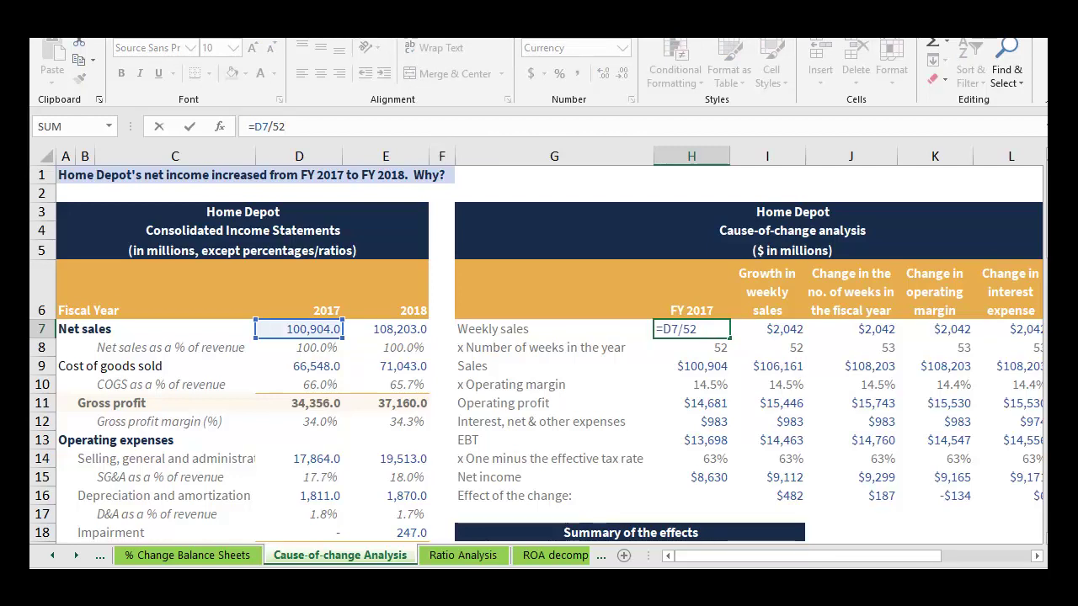
pyautogui.press('Escape')
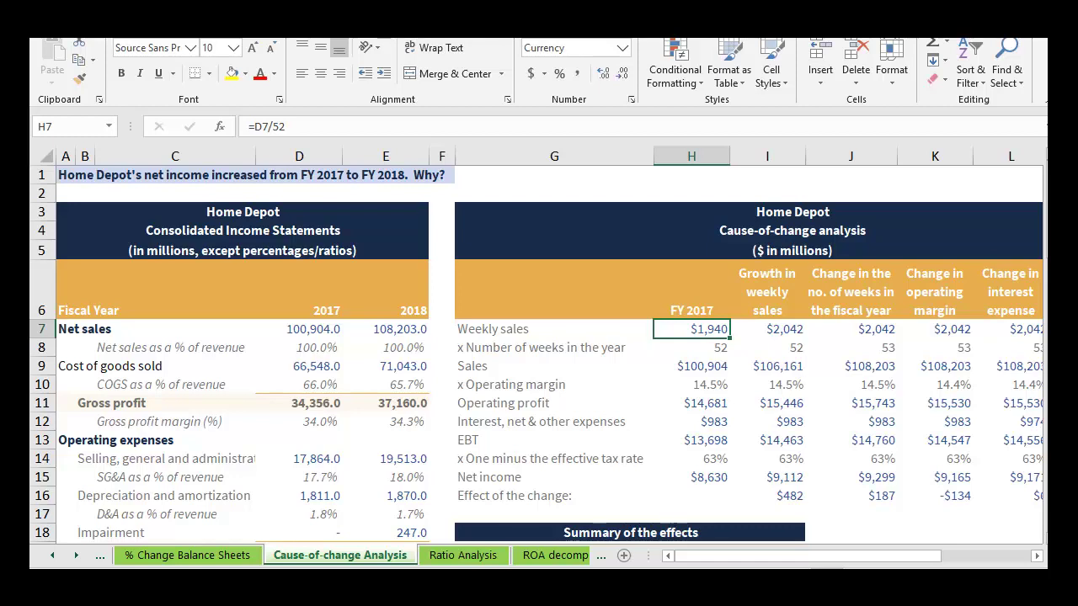
pyautogui.click(692, 348)
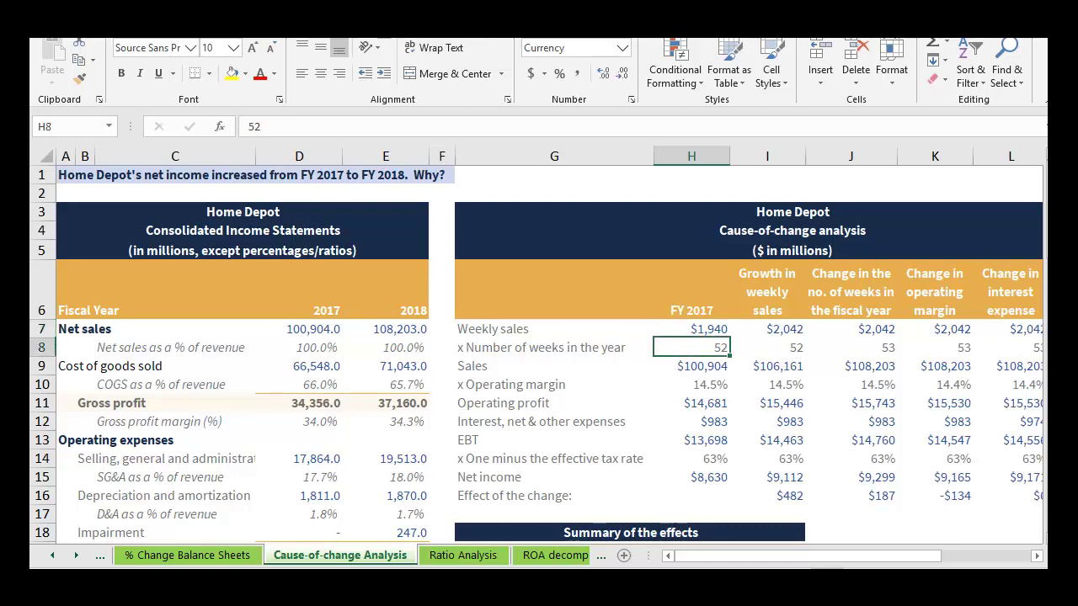
pyautogui.click(692, 366)
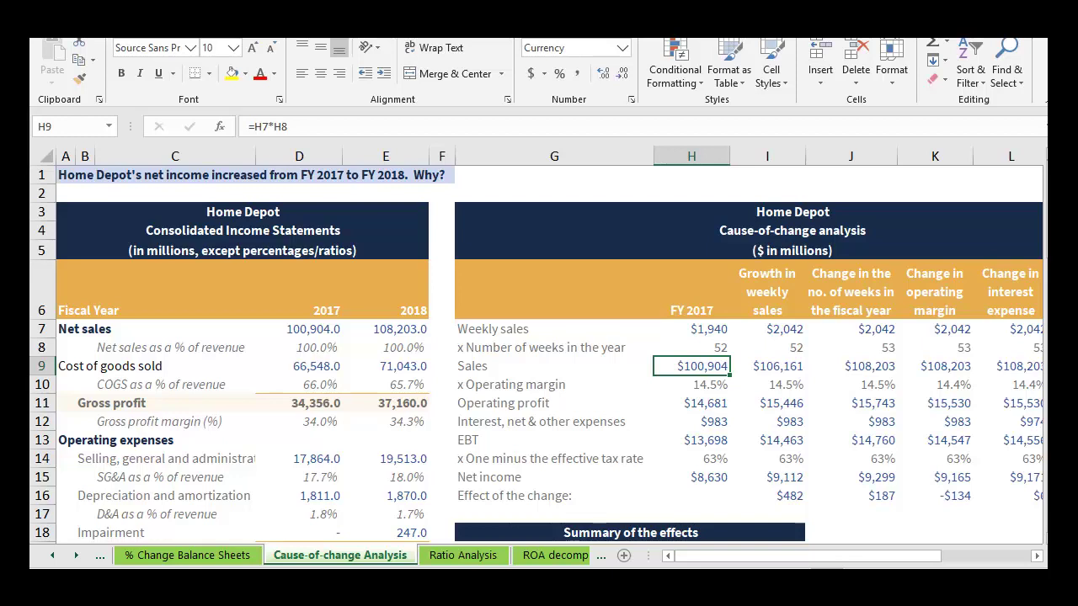
pyautogui.click(691, 385)
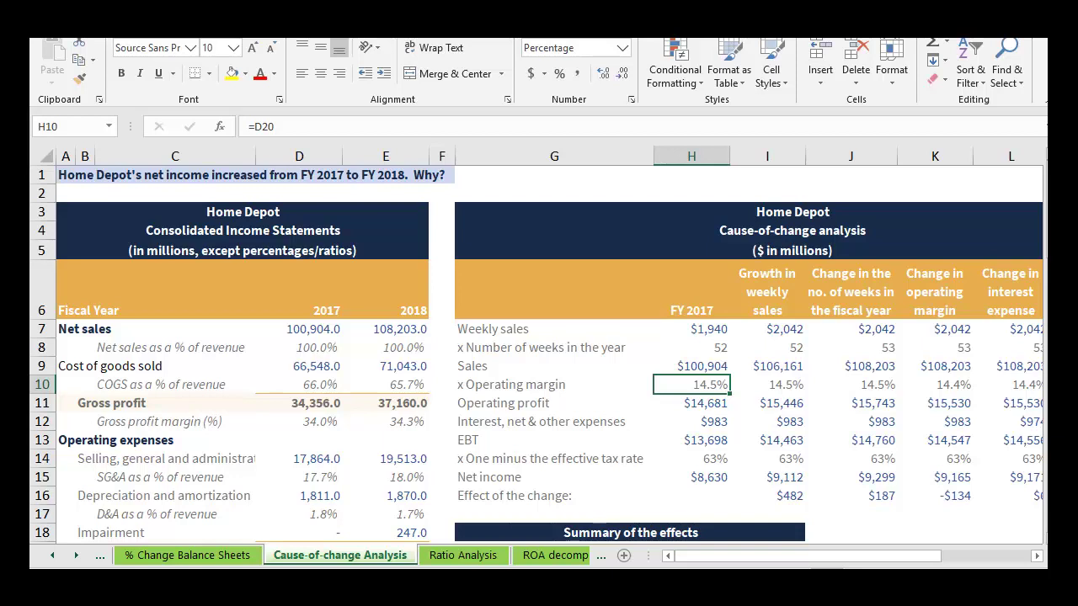
pyautogui.click(691, 403)
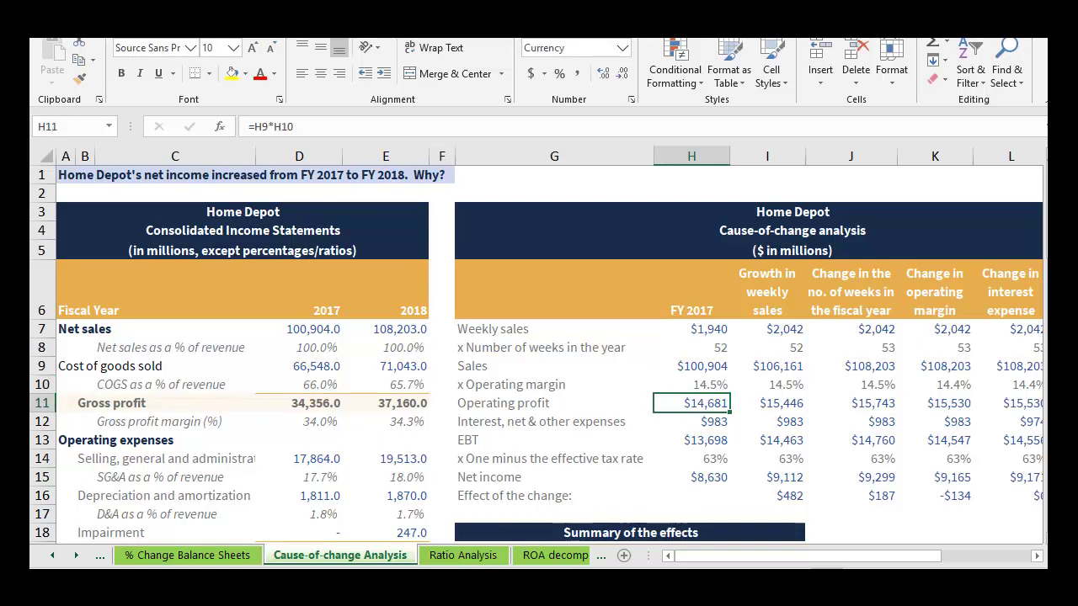
pyautogui.click(692, 421)
# Step: Fill the "Interest, net & other expenses" label in G12 with yellow, and undo the fill
pyautogui.click(554, 422)
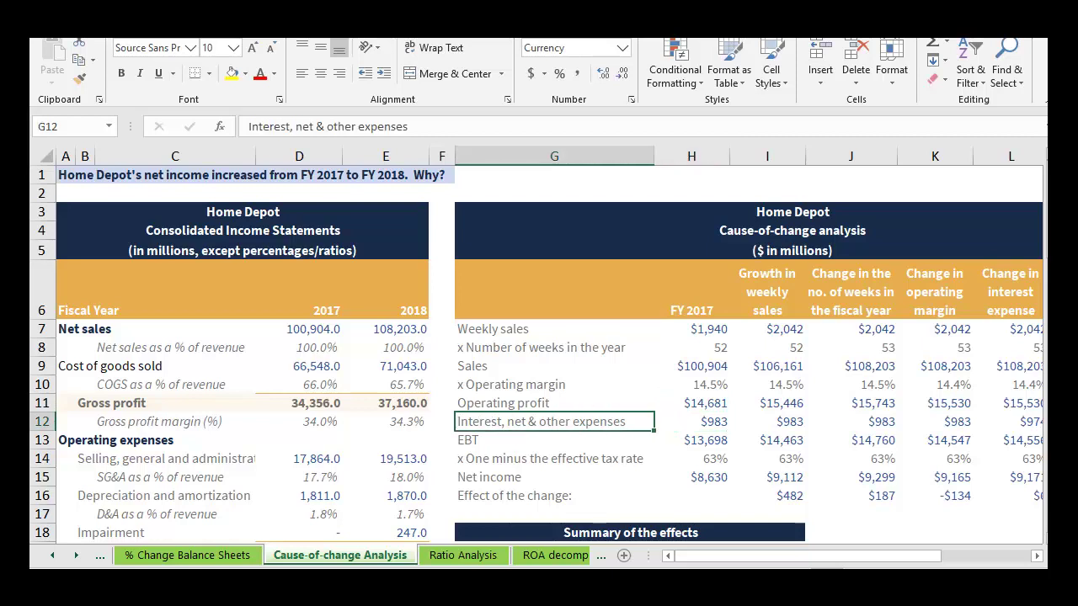
pyautogui.click(231, 74)
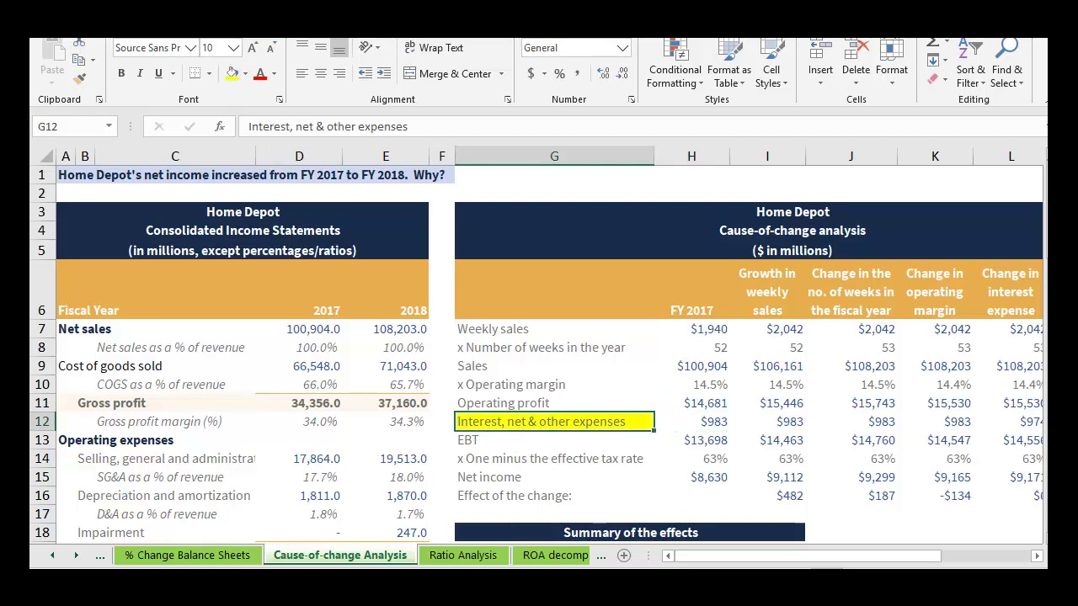
pyautogui.hotkey('ctrl', 'z')
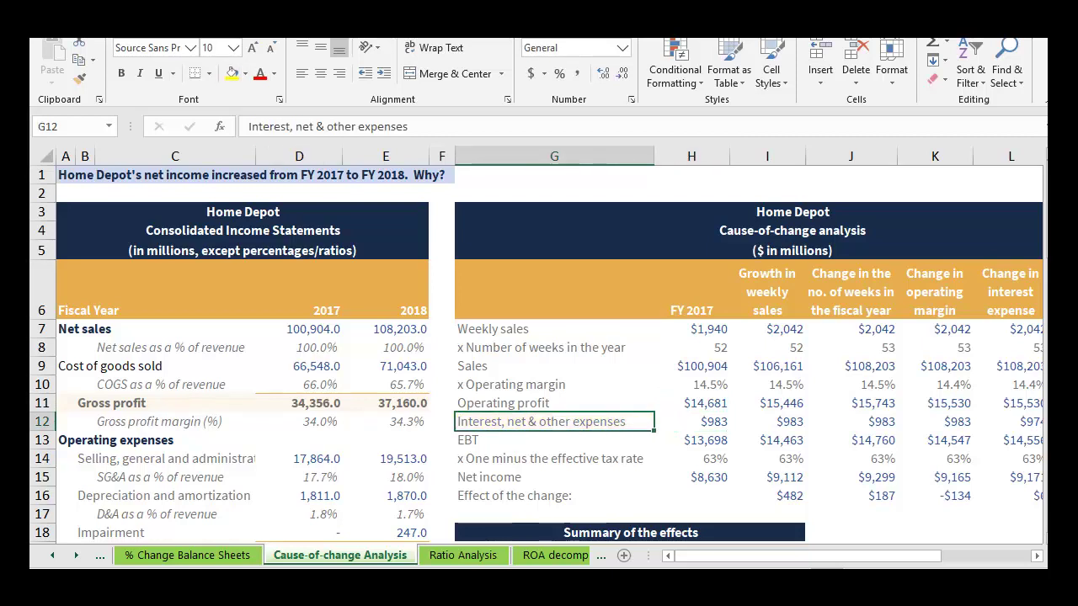
# Step: Inspect the FY 2017 formulas for EBT, one minus the effective tax rate and net income in H13:H15
pyautogui.click(691, 440)
pyautogui.click(692, 459)
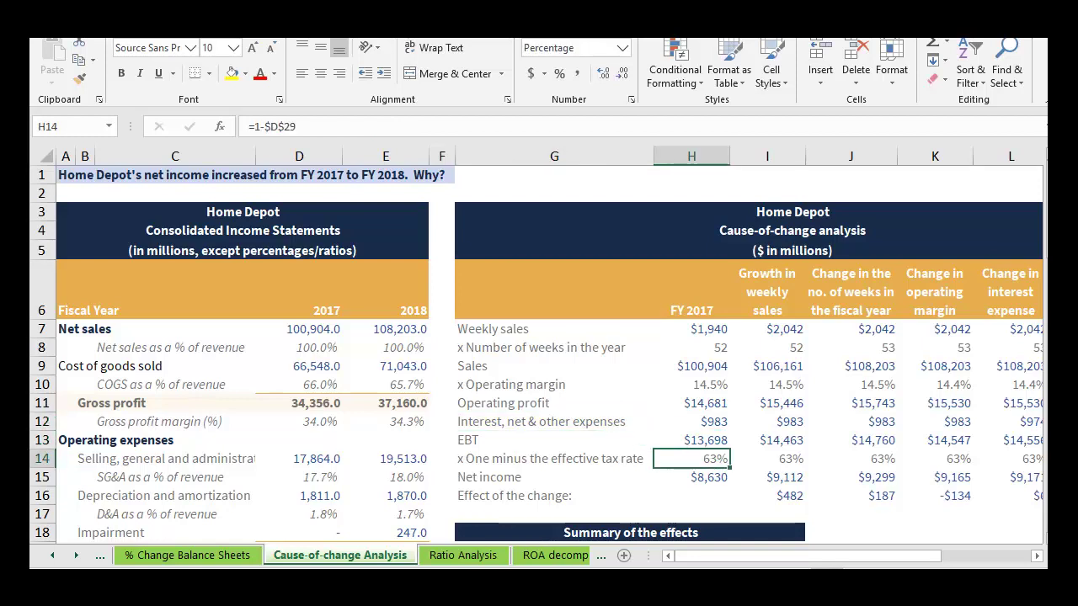
pyautogui.click(692, 477)
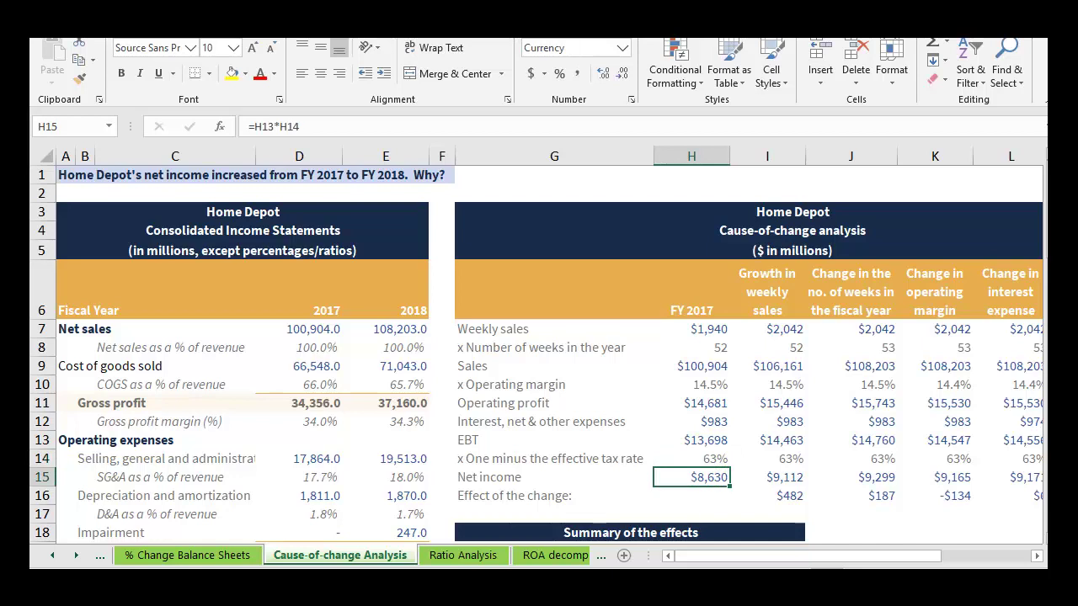
# Step: Highlight the FY 2017 figures from Sales to Net income, H9:H15, in yellow, and undo the fill
pyautogui.moveTo(692, 365); pyautogui.dragTo(691, 477)
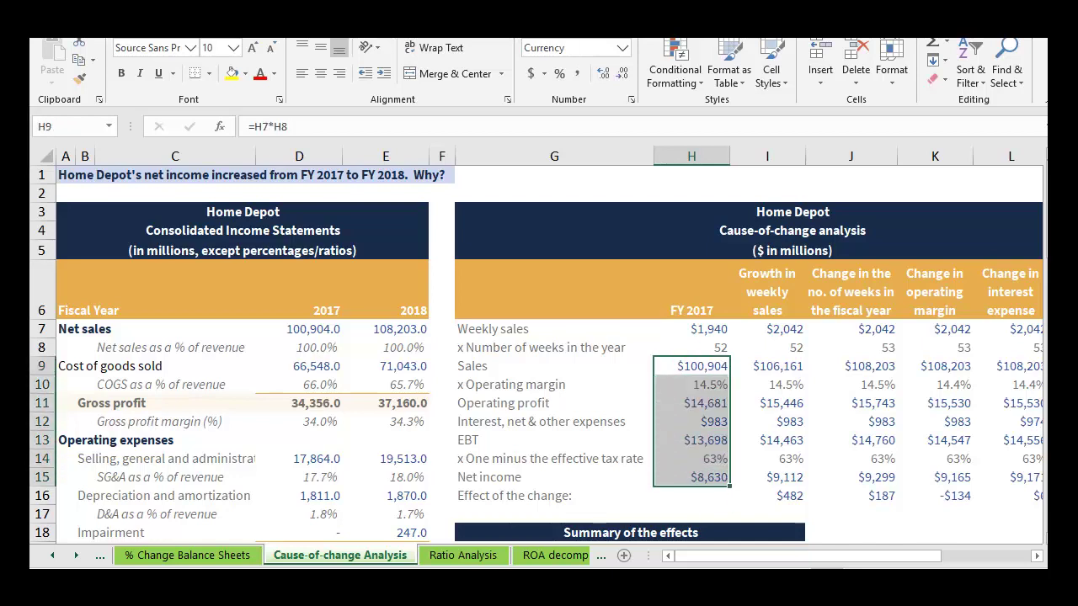
pyautogui.click(231, 72)
pyautogui.click(299, 156)
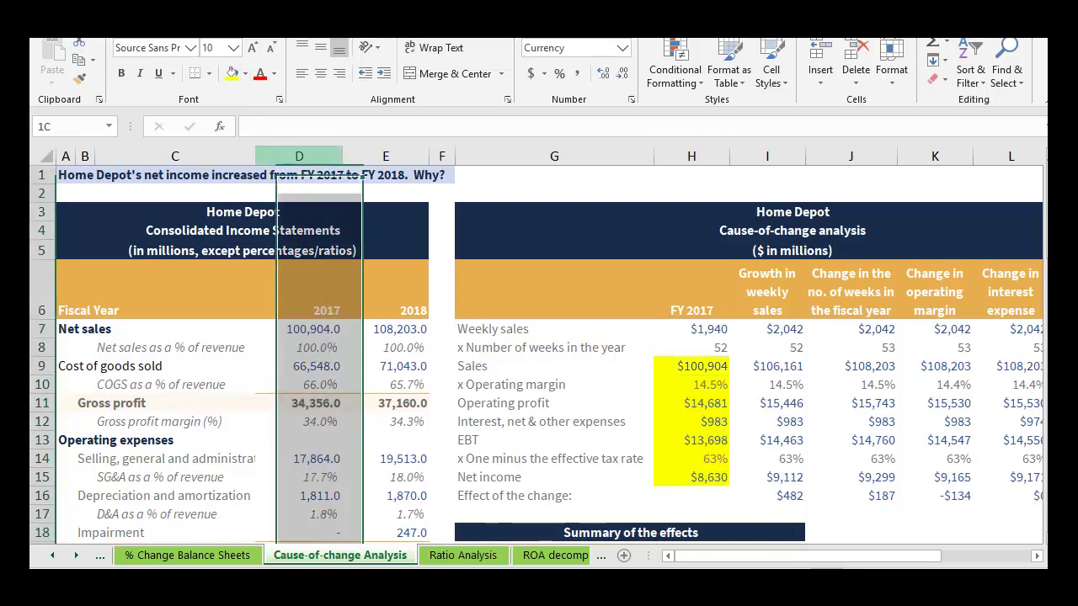
pyautogui.hotkey('ctrl', 'z')
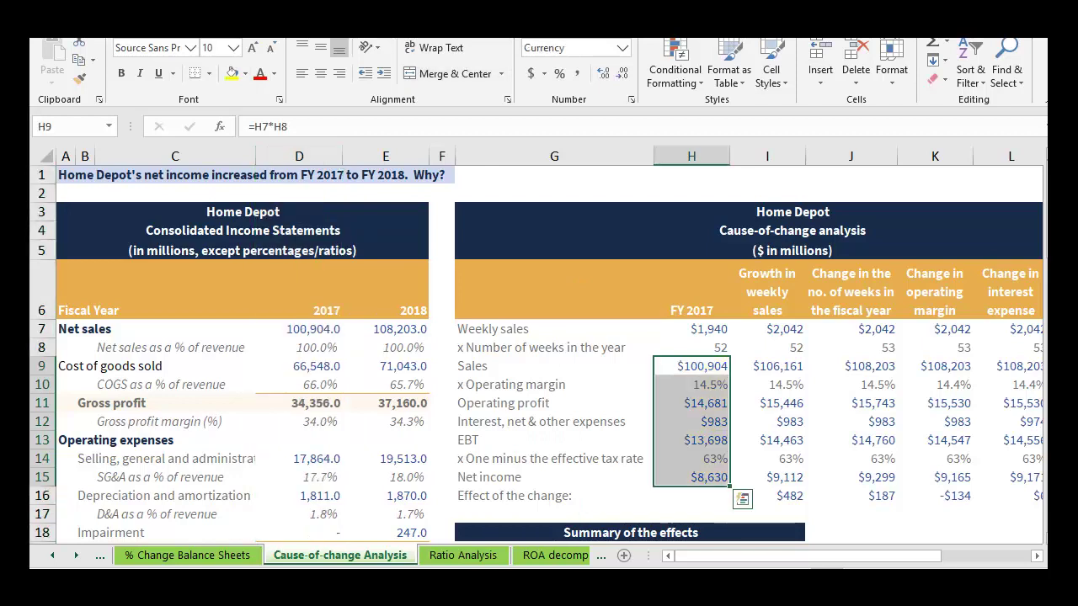
# Step: Review the FY 2017 and "Growth in weekly sales" headings, and select the FY 2017 figures in H7:H15
pyautogui.click(691, 291)
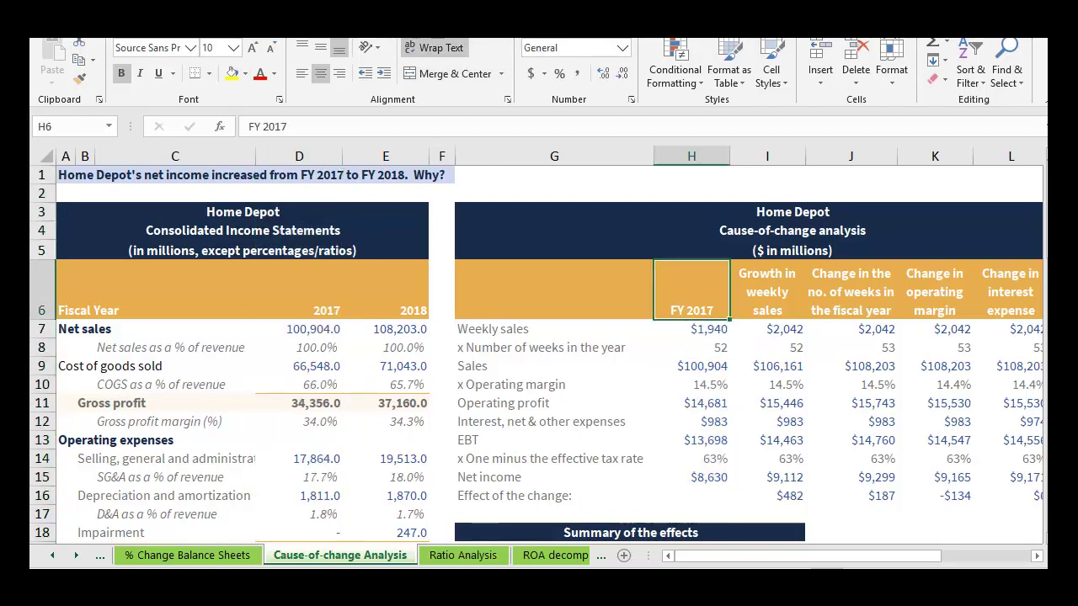
pyautogui.click(767, 290)
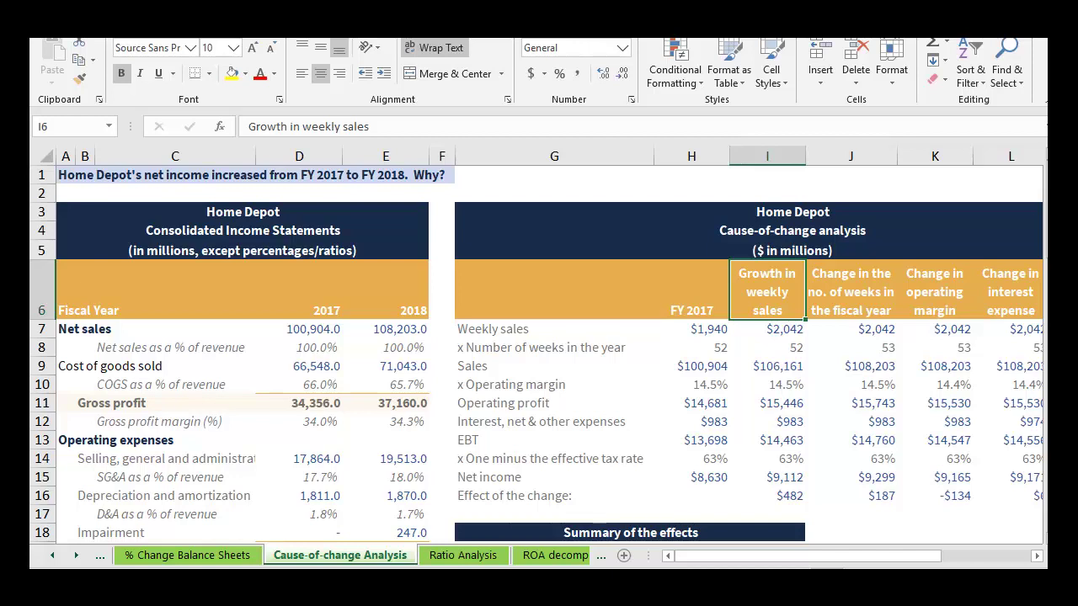
pyautogui.moveTo(692, 329); pyautogui.dragTo(691, 477)
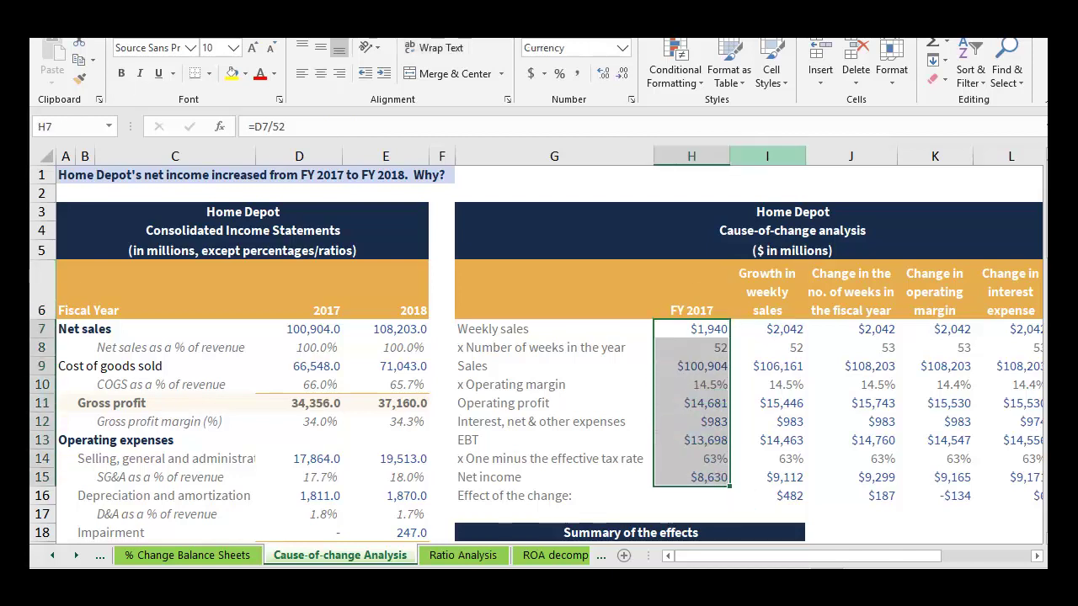
# Step: Review the "Growth in weekly sales" column I and the "Change in the no. of weeks in the fiscal year" column J, including I8
pyautogui.click(767, 156)
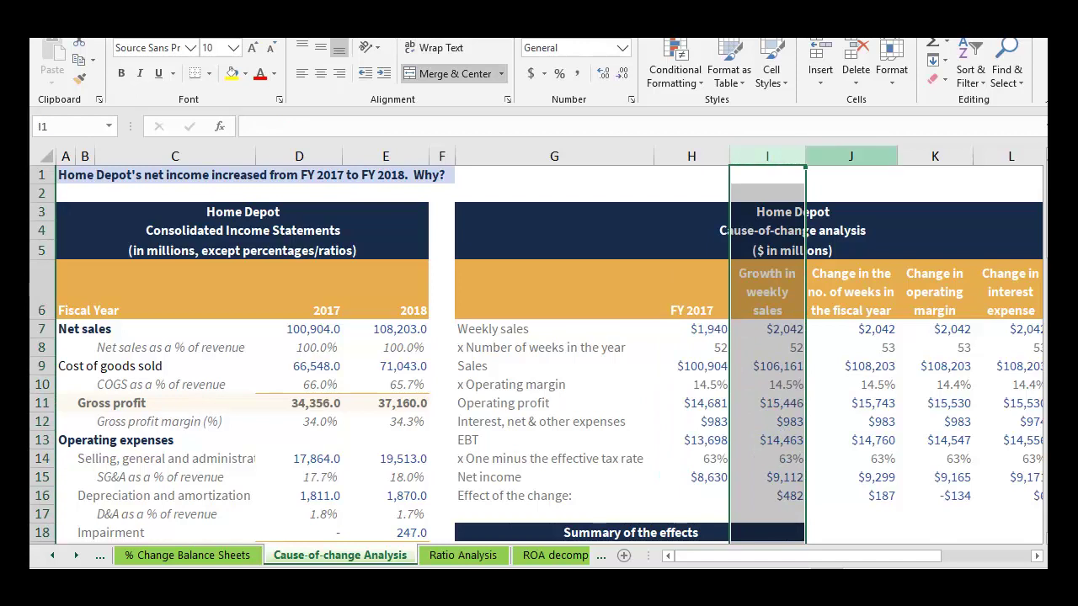
pyautogui.click(851, 156)
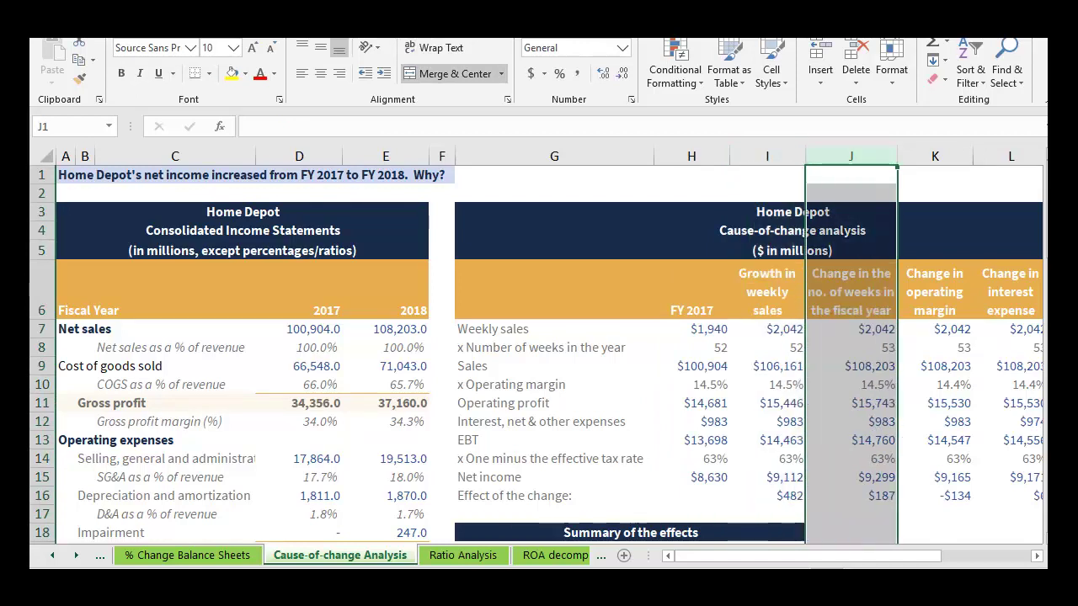
pyautogui.click(767, 348)
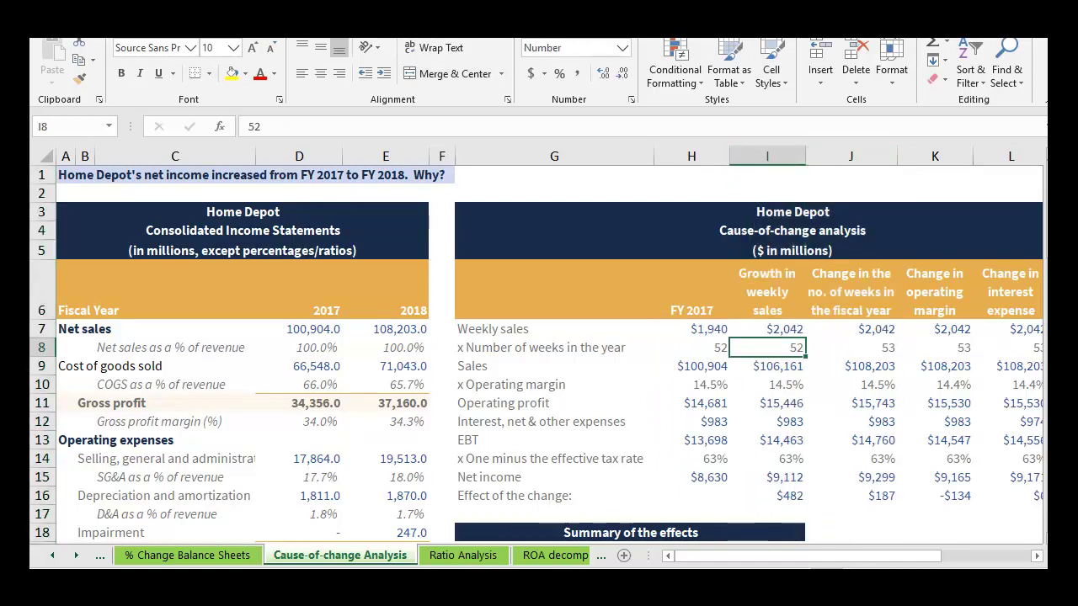
pyautogui.click(767, 156)
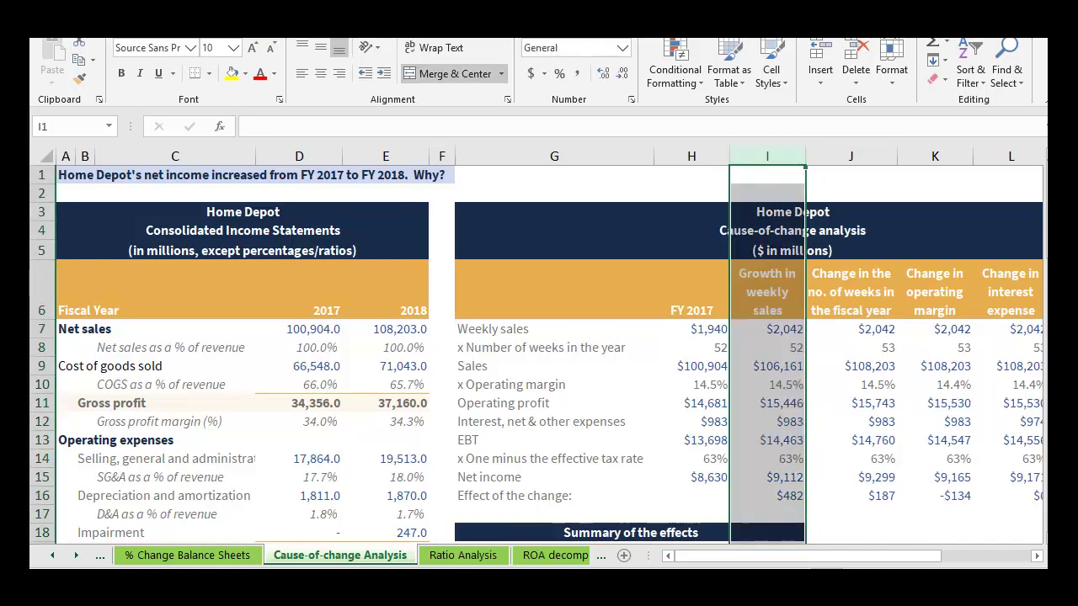
# Step: Review the Weekly sales label against the 2017 income statement column, and inspect the weekly sales formulas in H7 and I7
pyautogui.click(554, 329)
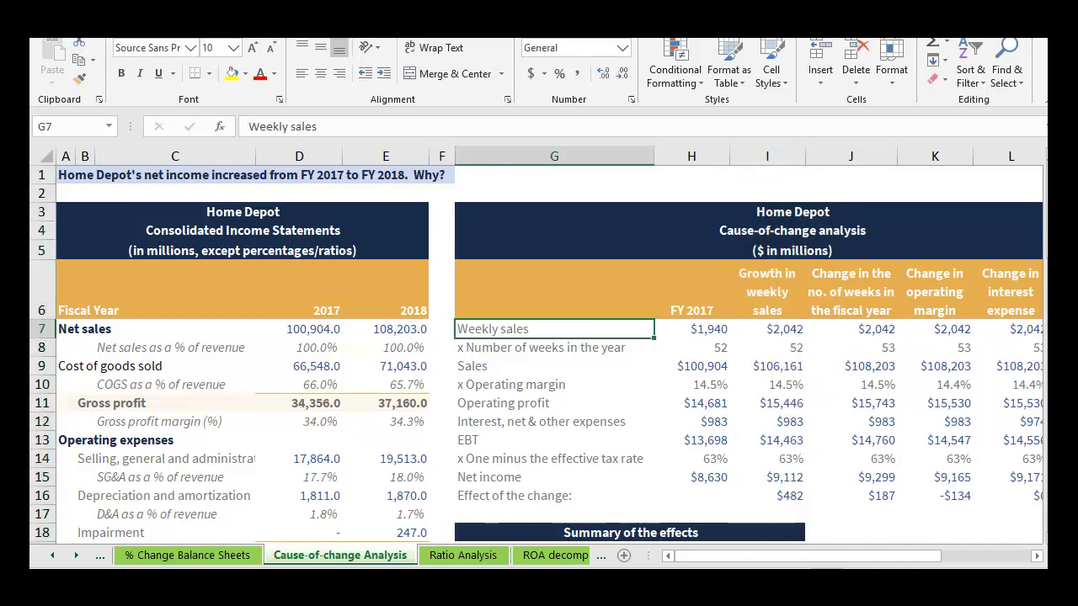
pyautogui.click(299, 156)
pyautogui.click(554, 329)
pyautogui.click(691, 329)
pyautogui.click(768, 329)
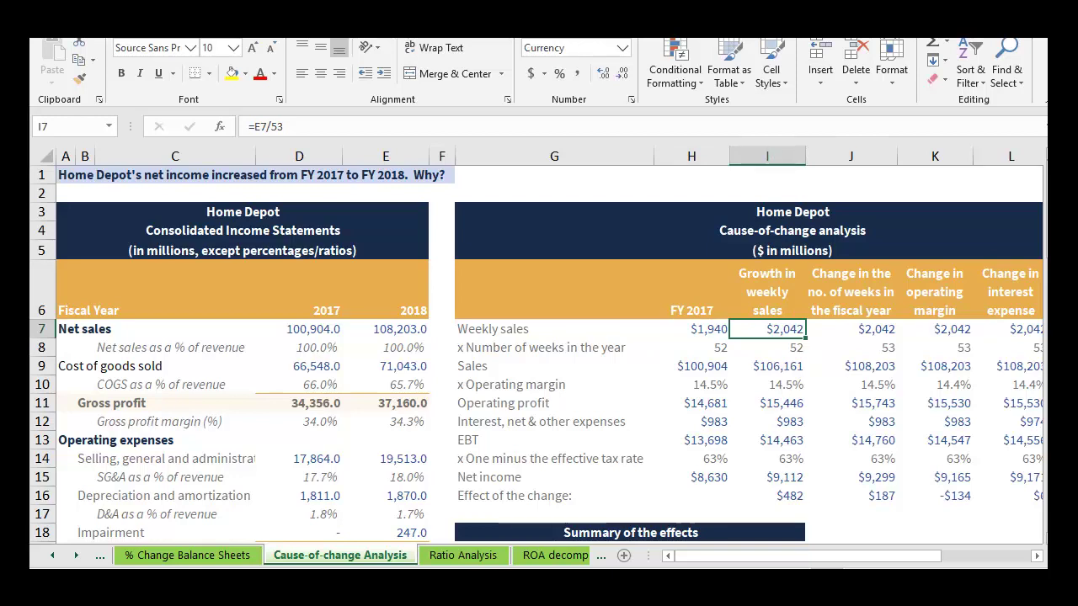
# Step: Fill the "Weekly sales" label in G7 with yellow, check H7 and I7, and undo the fill
pyautogui.press('Left')
pyautogui.press('Left')
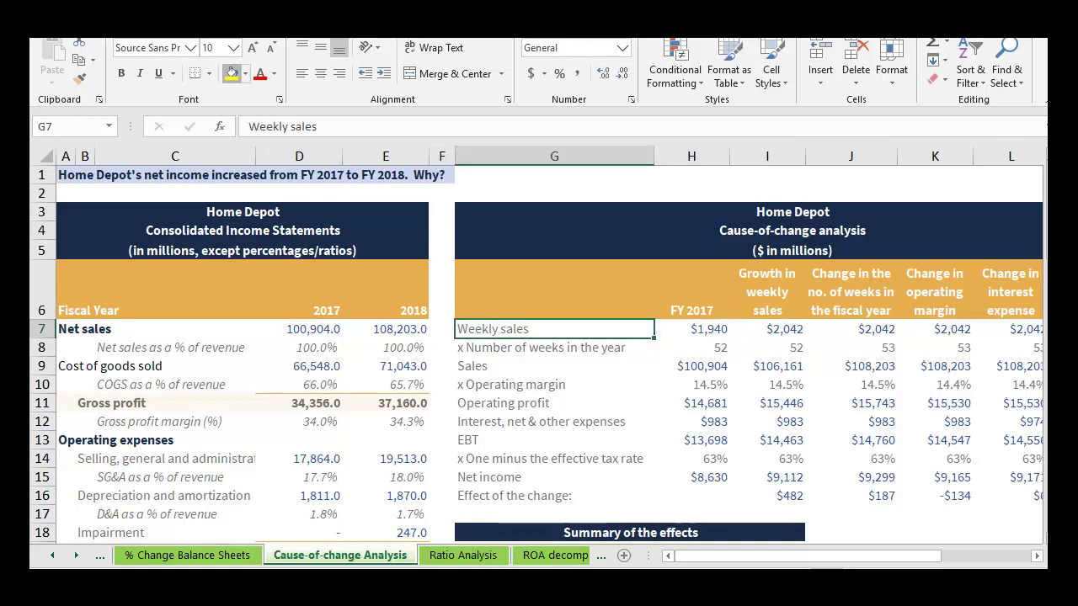
pyautogui.click(232, 73)
pyautogui.press('Right')
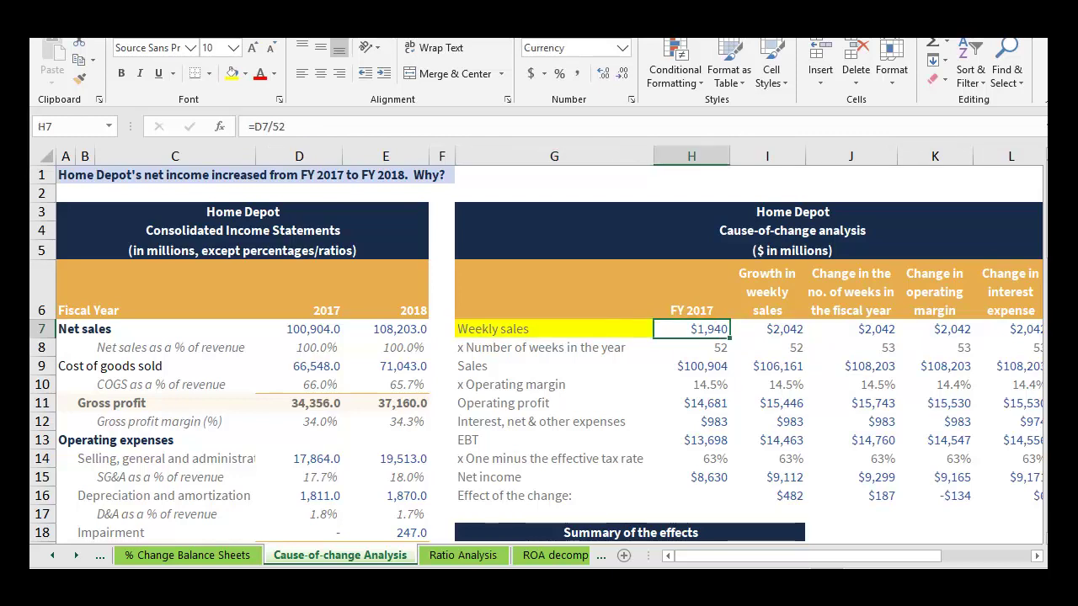
pyautogui.press('Right')
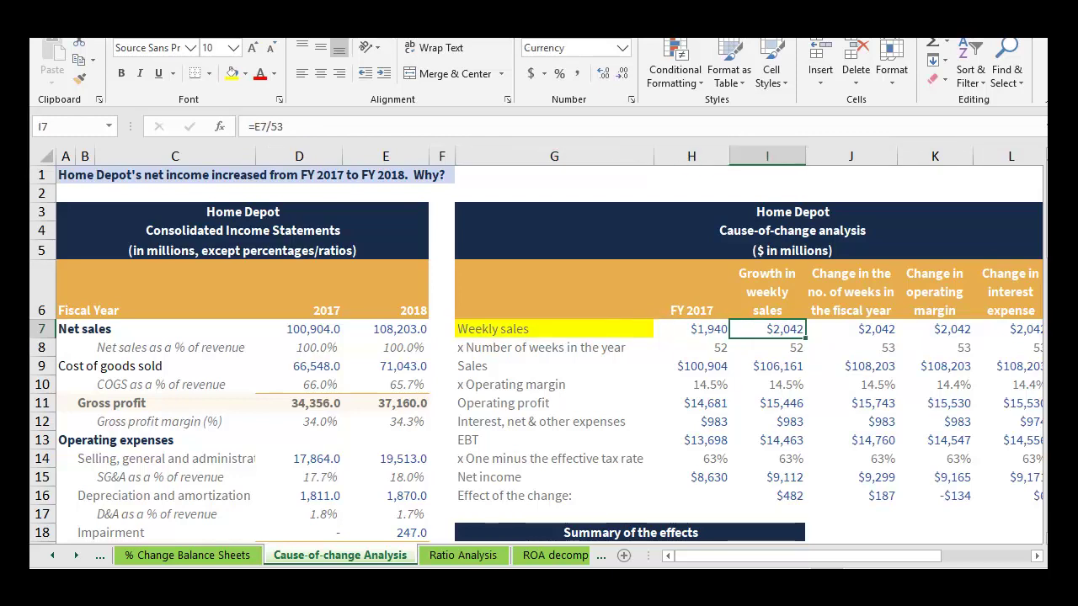
pyautogui.hotkey('ctrl', 'z')
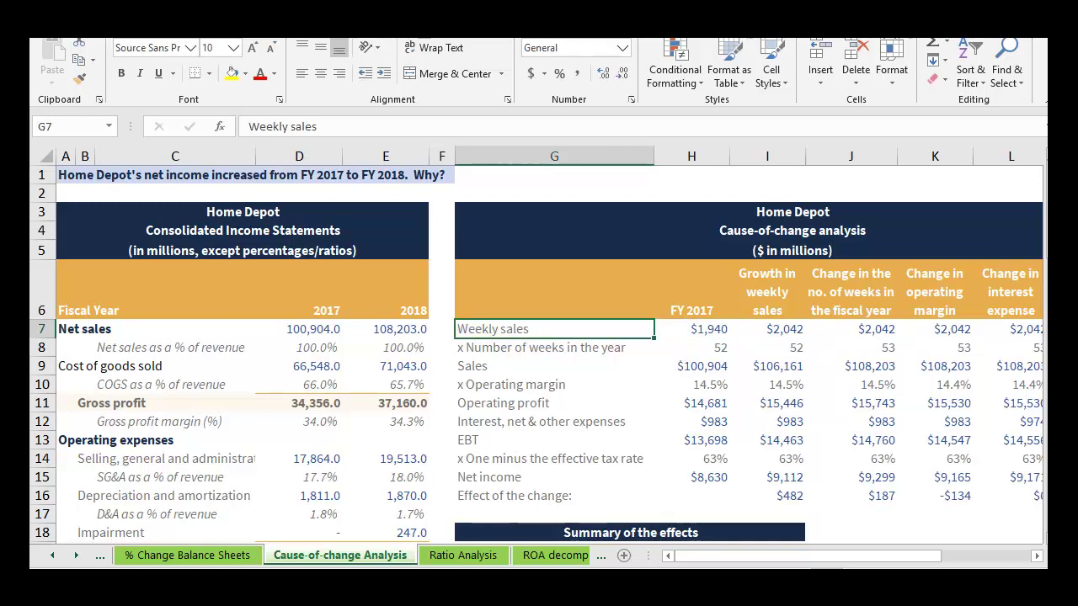
# Step: Trace the cell references of the weekly sales formula in I7, and inspect the number of weeks and Sales in I8:I9
pyautogui.click(767, 329)
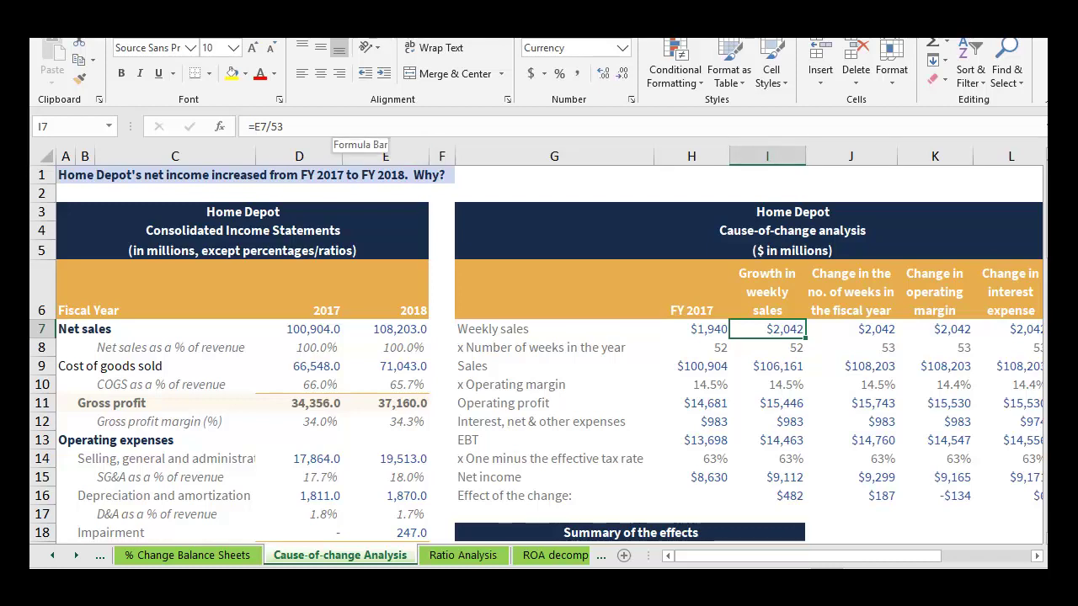
pyautogui.click(346, 126)
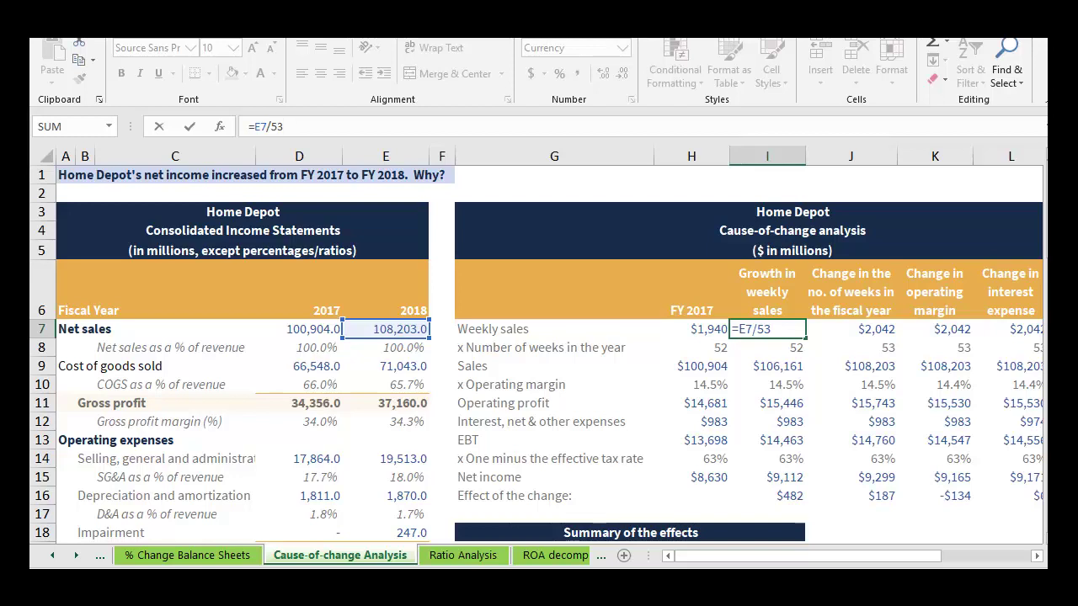
pyautogui.hotkey('ctrl', 'Return')
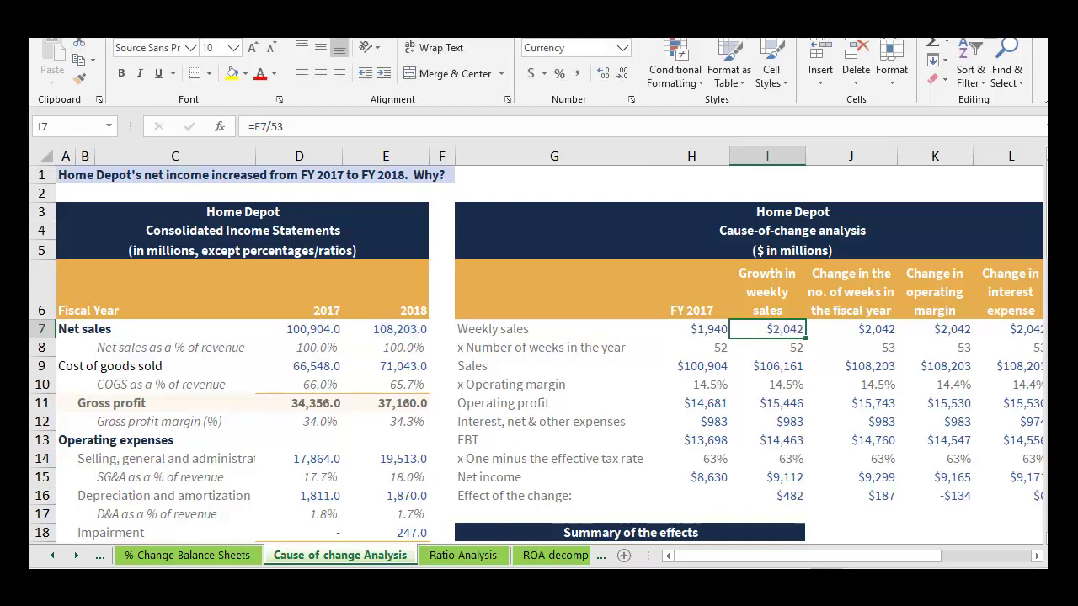
pyautogui.click(767, 348)
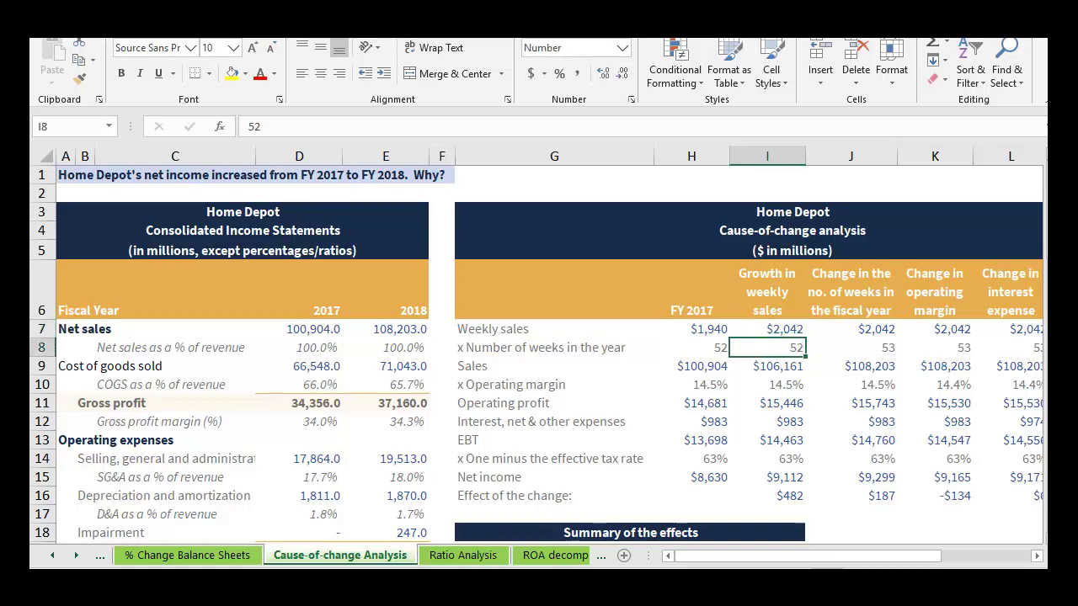
pyautogui.click(767, 366)
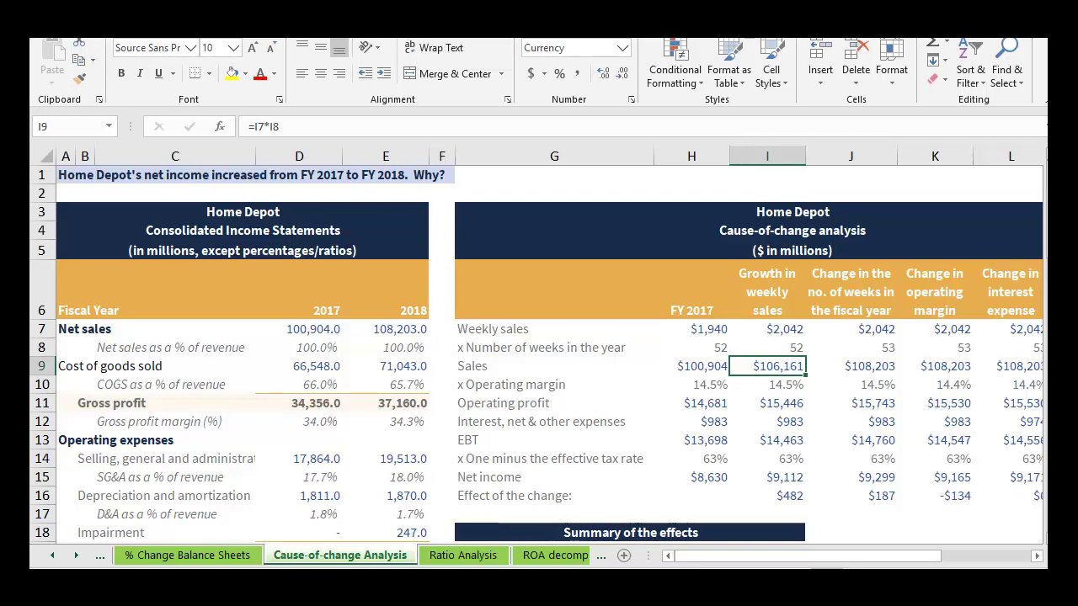
# Step: Compare the weekly sales formulas in I7 and H7 with 2018 net sales in E7 and FY 2017 Sales in H9
pyautogui.click(767, 329)
pyautogui.click(385, 329)
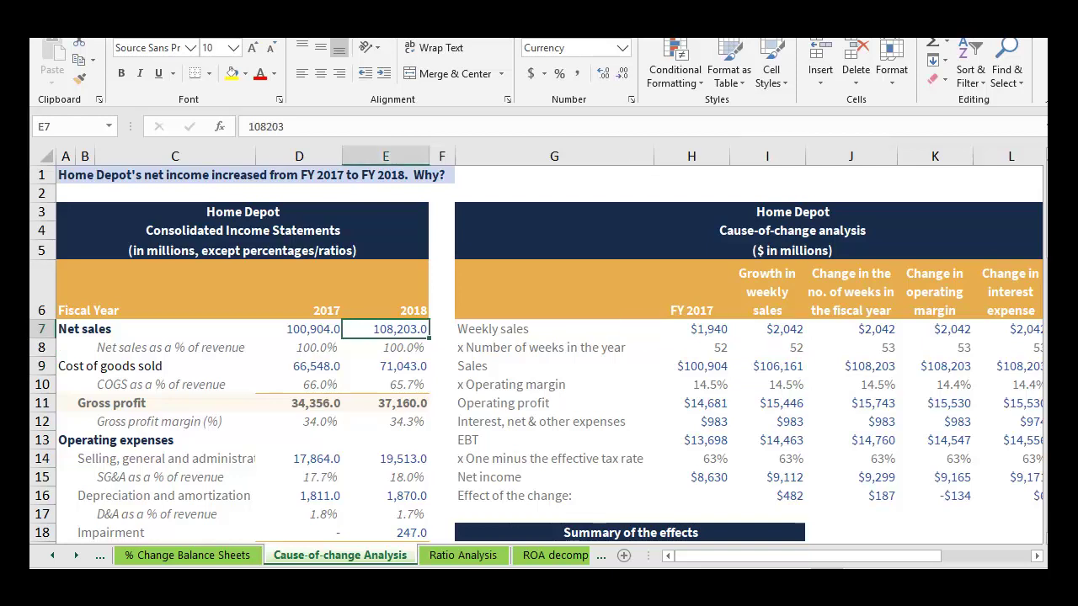
pyautogui.click(767, 329)
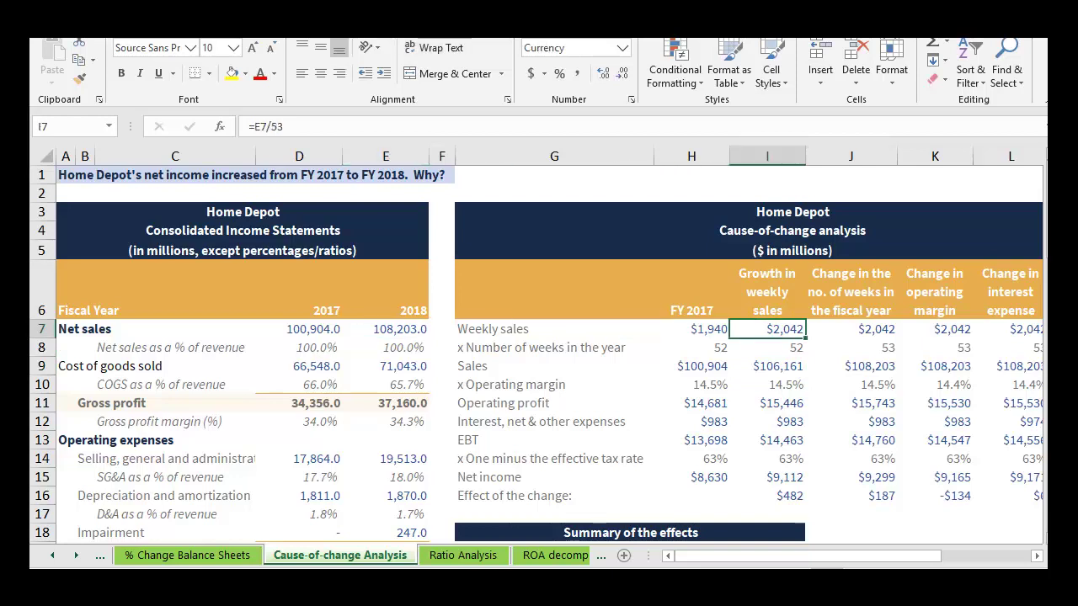
pyautogui.click(691, 330)
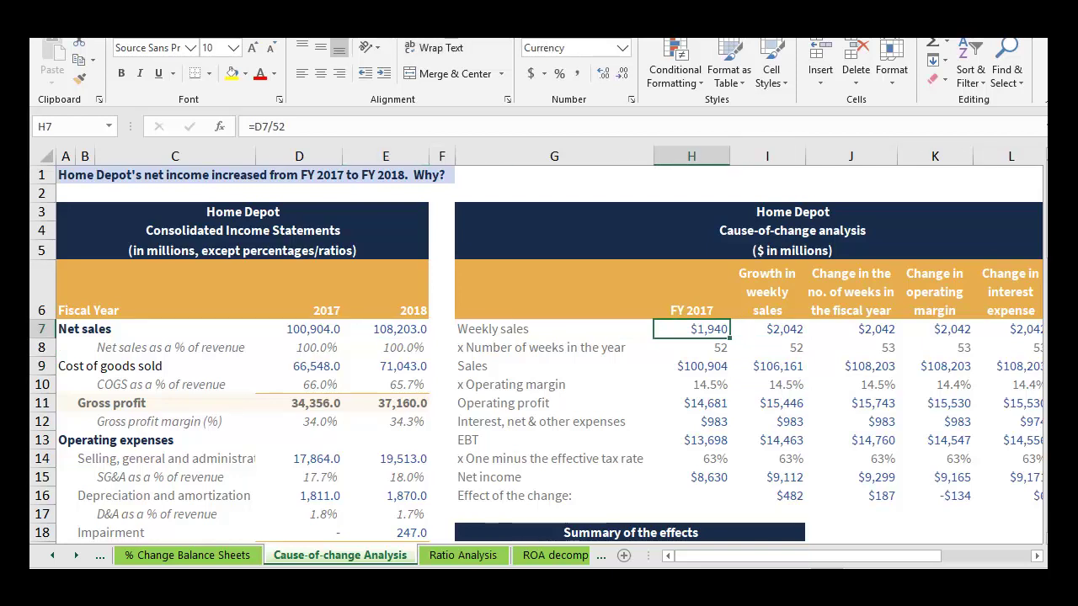
pyautogui.click(692, 366)
pyautogui.click(692, 329)
# Step: Fill the 2018 net sales figure in E7 with yellow, and undo the fill
pyautogui.click(386, 329)
pyautogui.click(231, 74)
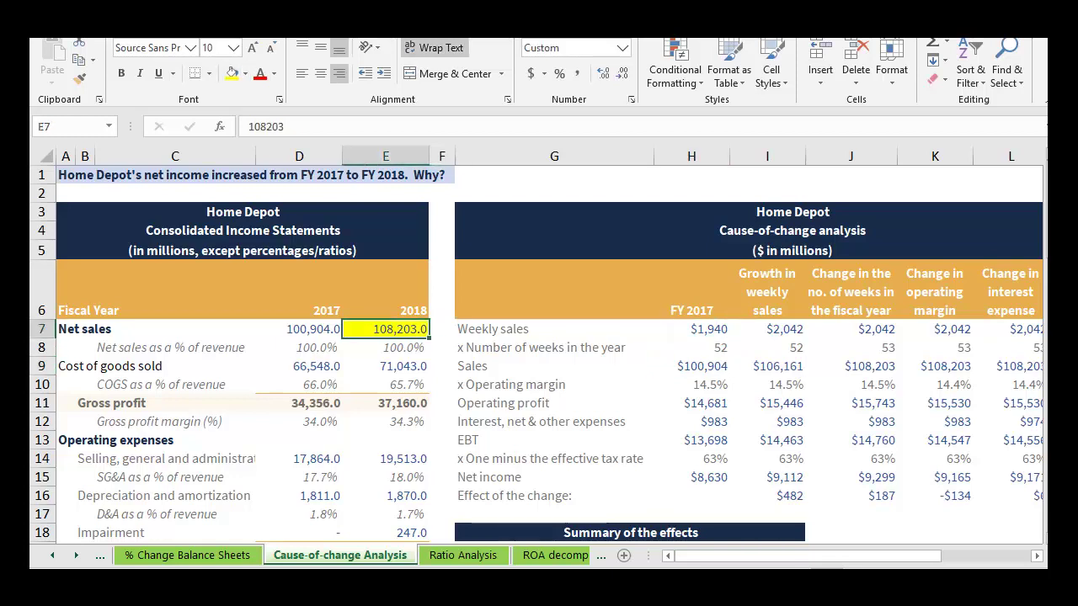
pyautogui.hotkey('ctrl', 'z')
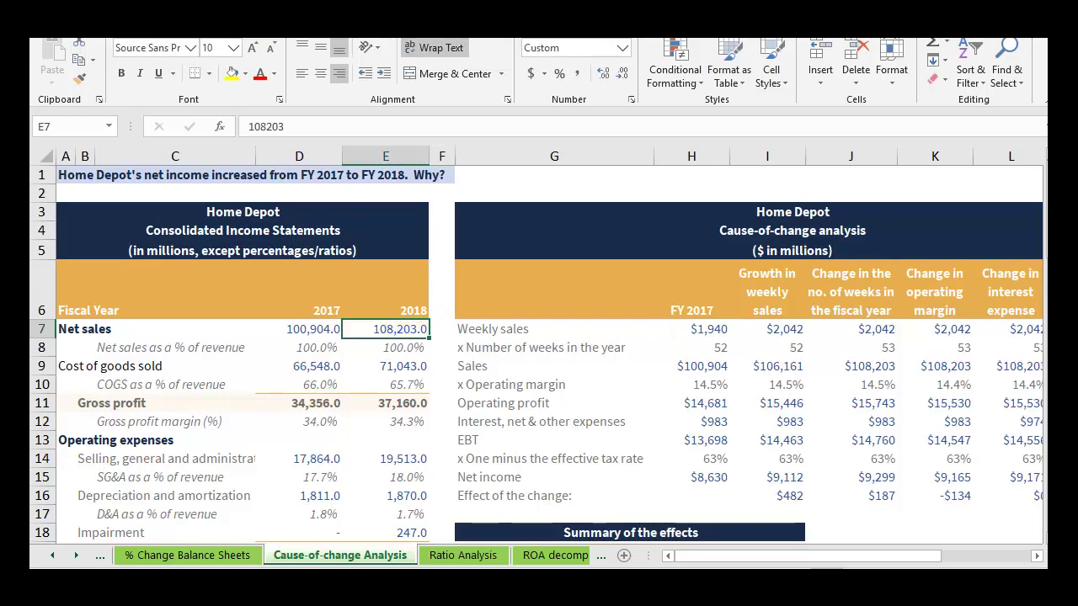
# Step: Select I7, and highlight the annual report's sentence on the 52- or 53-week fiscal year ending on the Sunday nearest to January 31
pyautogui.click(767, 329)
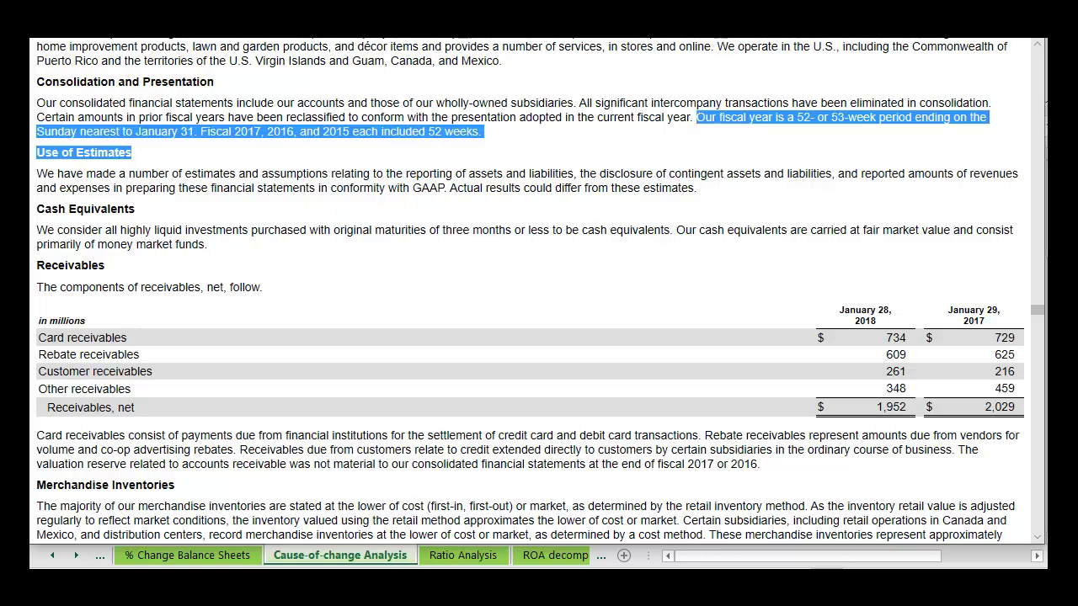
pyautogui.moveTo(181, 132); pyautogui.dragTo(187, 132)
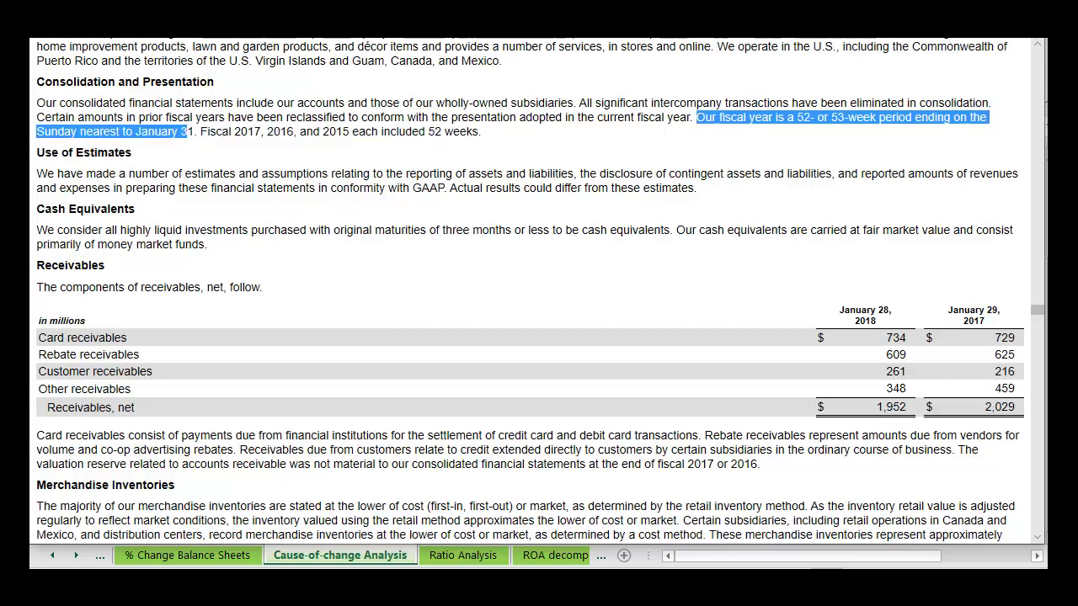
pyautogui.hotkey('shift', 'Right')
pyautogui.hotkey('shift', 'Right')
pyautogui.click(198, 132)
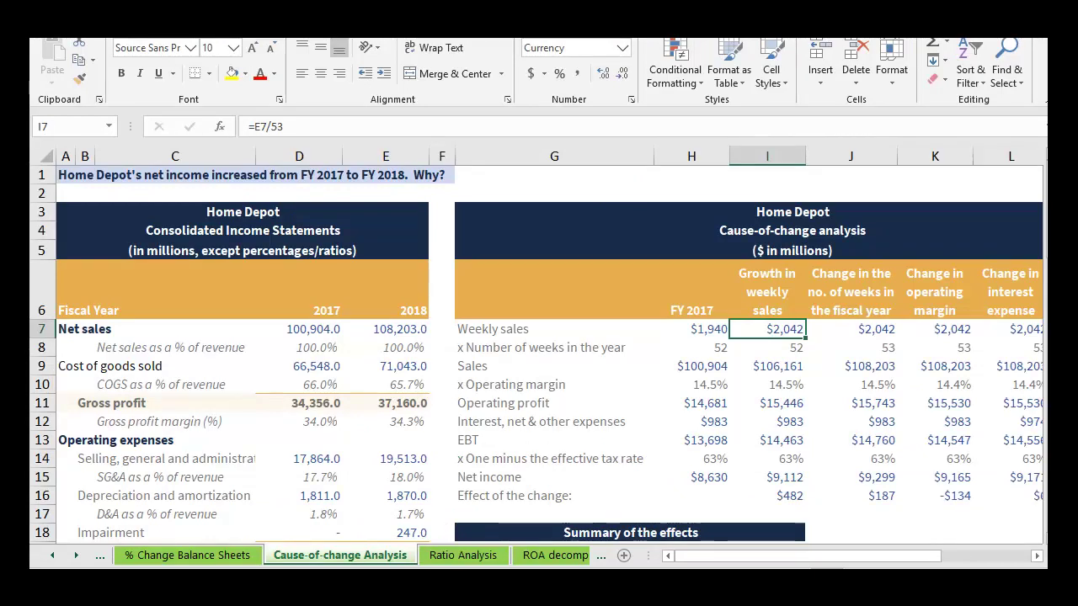
# Step: Review the 2018 and 2017 fiscal year headings, and inspect the weekly sales and Sales formulas in H7, H9 and I7
pyautogui.click(386, 291)
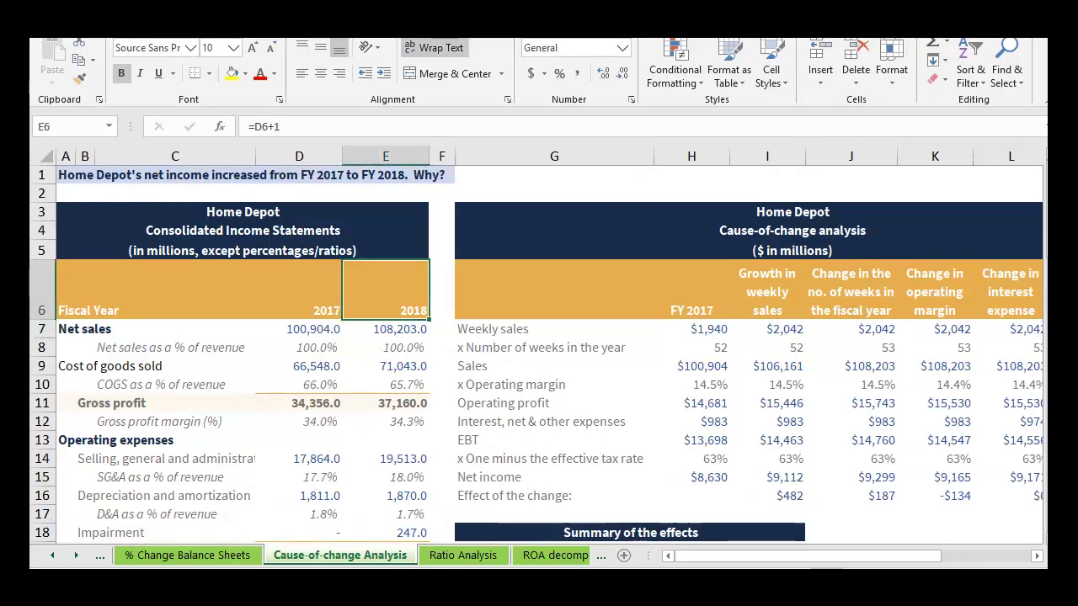
pyautogui.click(299, 290)
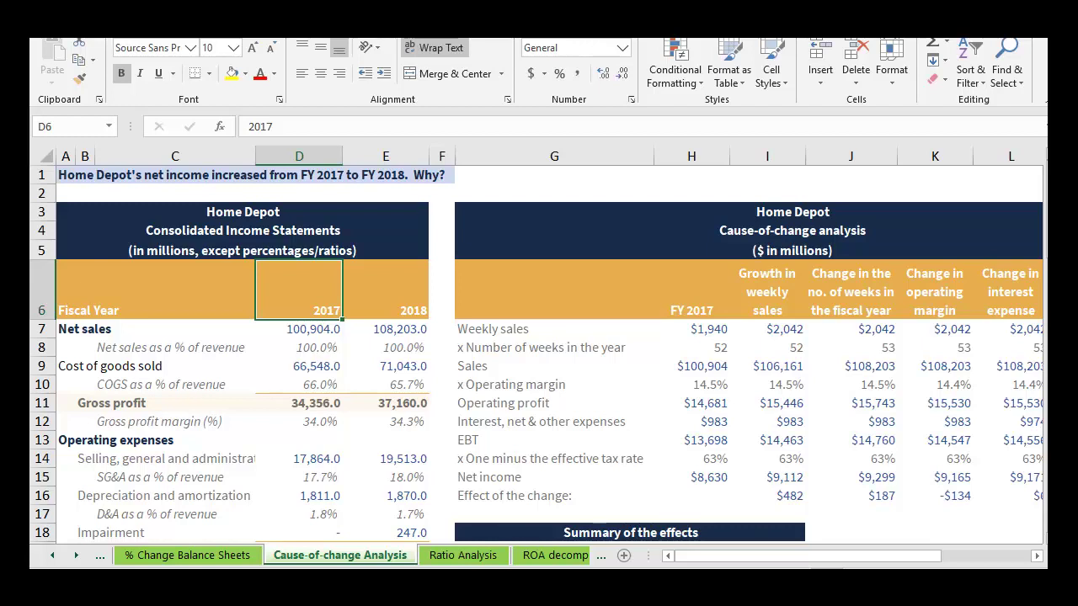
pyautogui.click(691, 330)
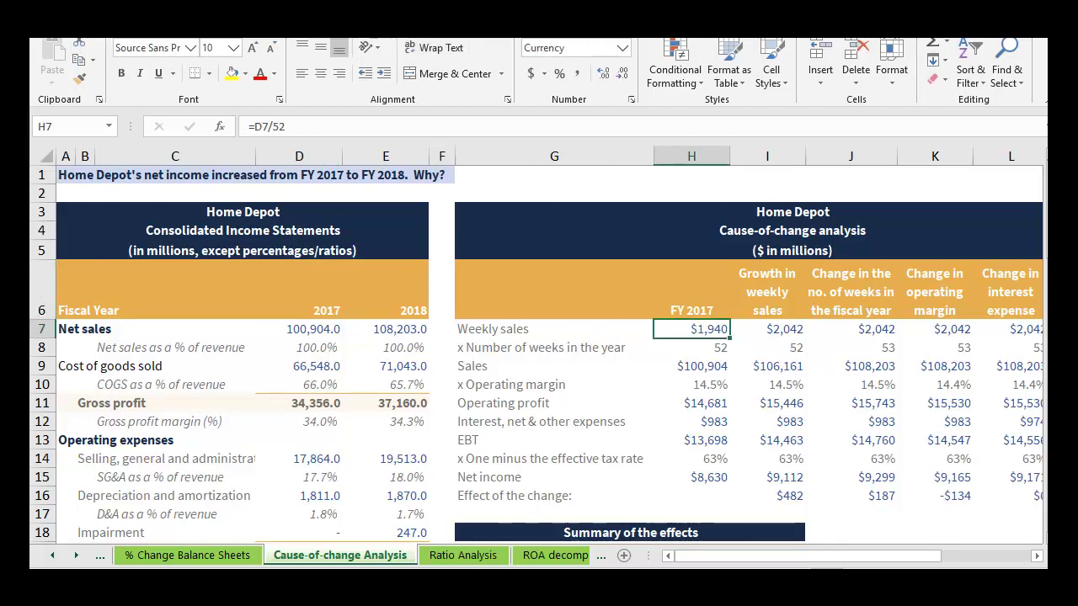
pyautogui.click(691, 366)
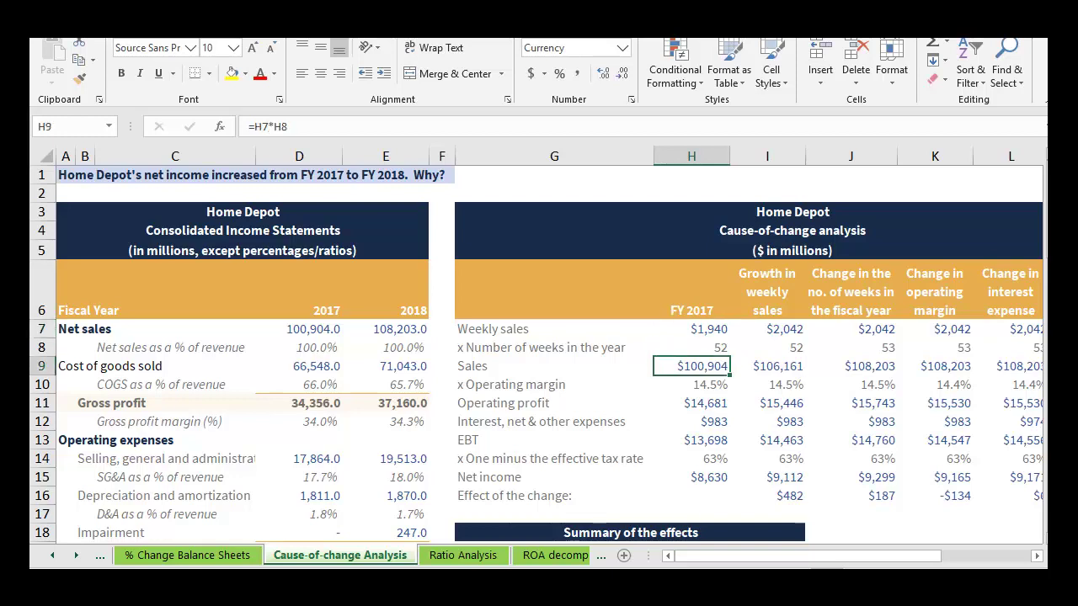
pyautogui.click(767, 330)
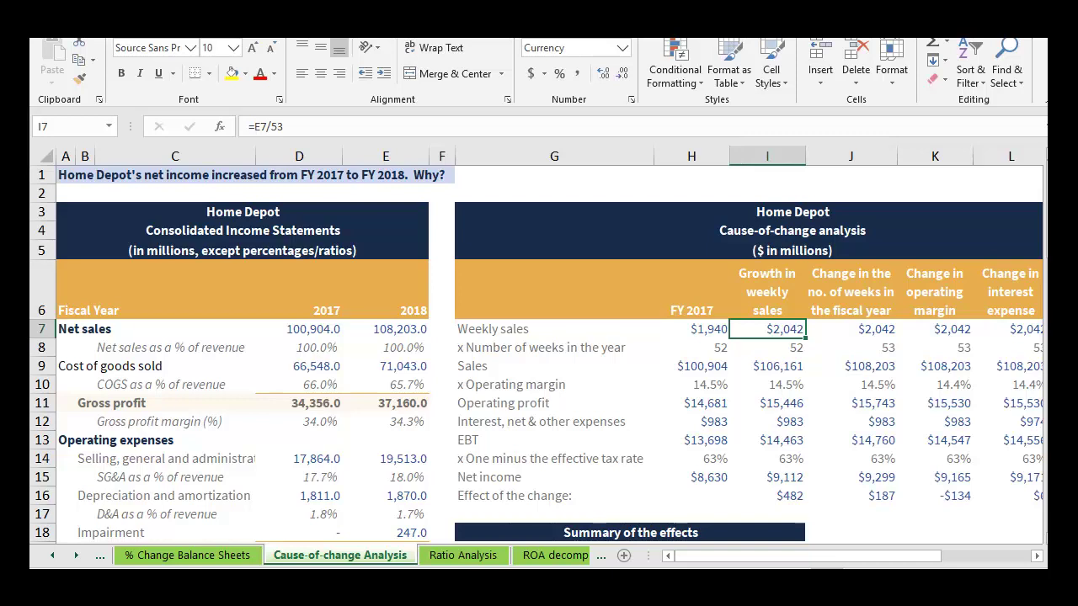
# Step: Highlight 2018 net sales in E7 in yellow again, and undo the highlight
pyautogui.click(385, 329)
pyautogui.click(232, 74)
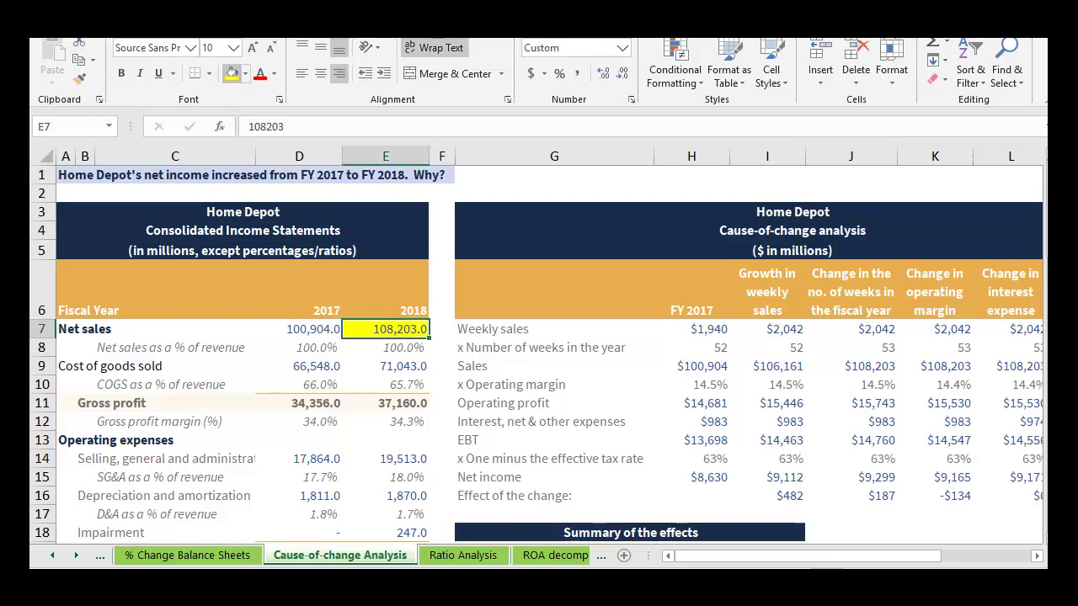
pyautogui.hotkey('ctrl', 'z')
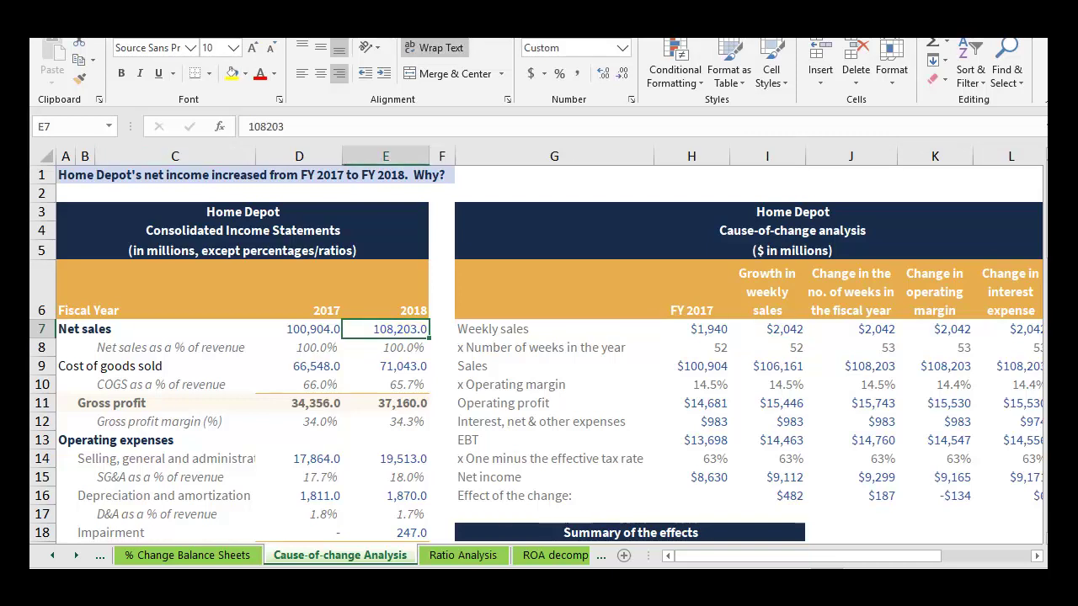
# Step: Compare the weekly sales formula under "Growth in weekly sales" in I7 with the FY 2017 one in H7
pyautogui.click(767, 329)
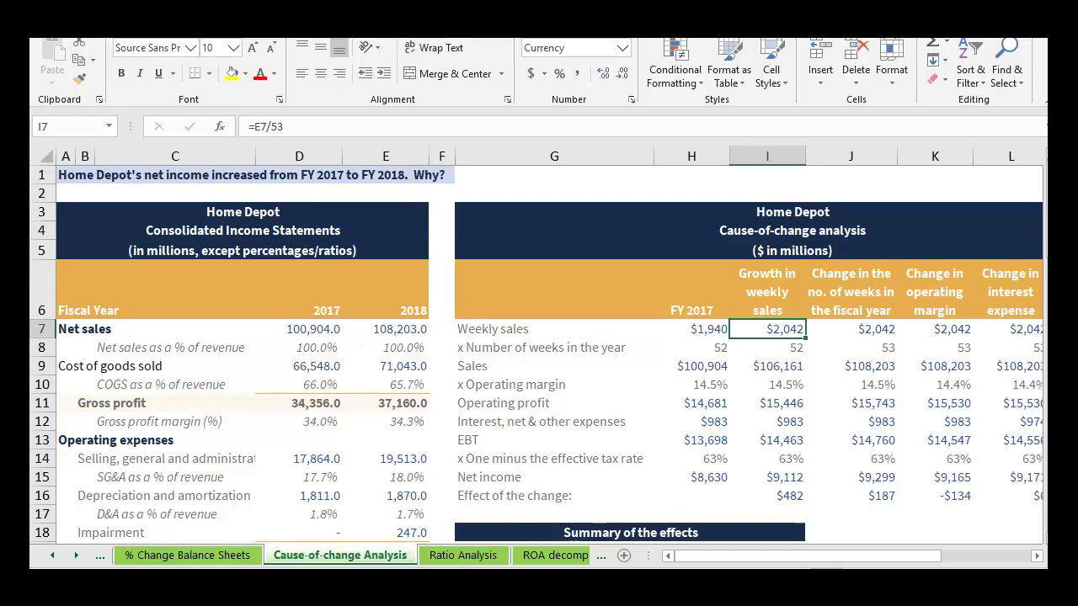
pyautogui.click(691, 329)
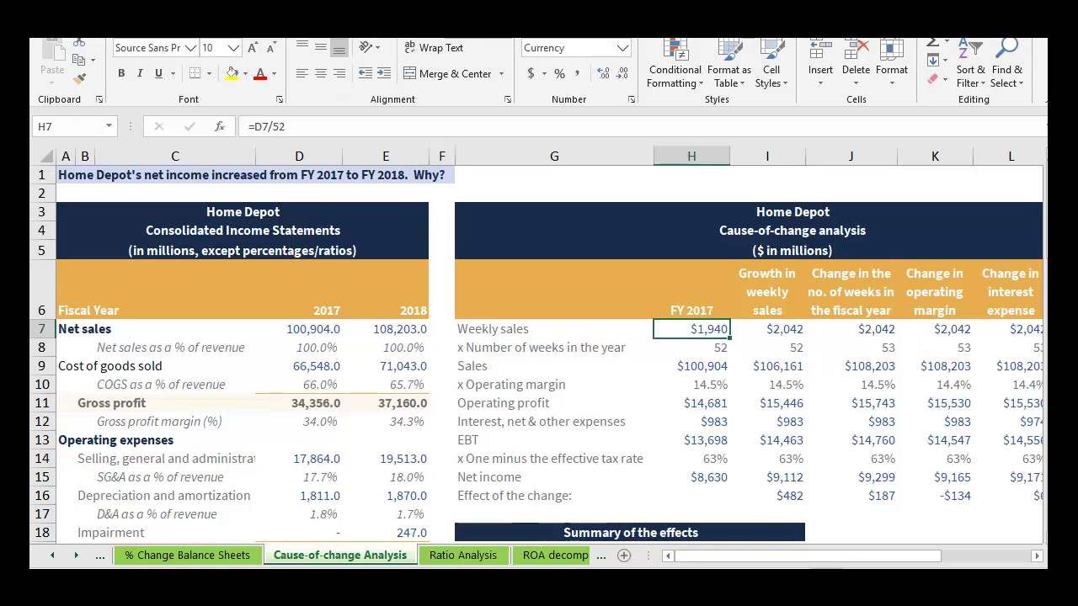
pyautogui.click(767, 329)
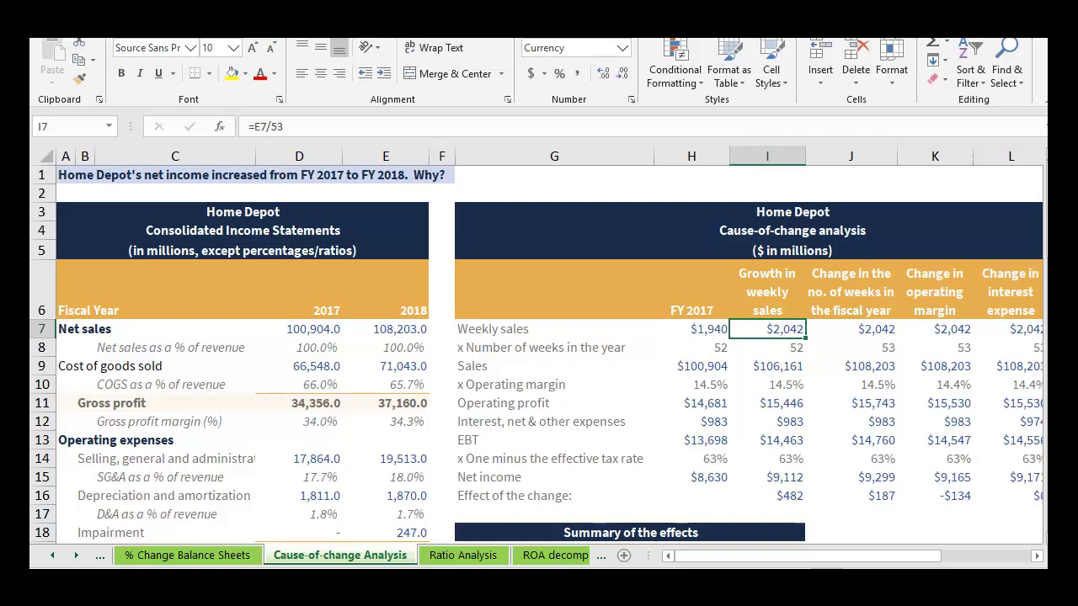
# Step: Select the "Growth in weekly sales" figures in I8:I16, and inspect the formulas for Sales in I9 and weekly sales in I7
pyautogui.moveTo(768, 347); pyautogui.dragTo(767, 495)
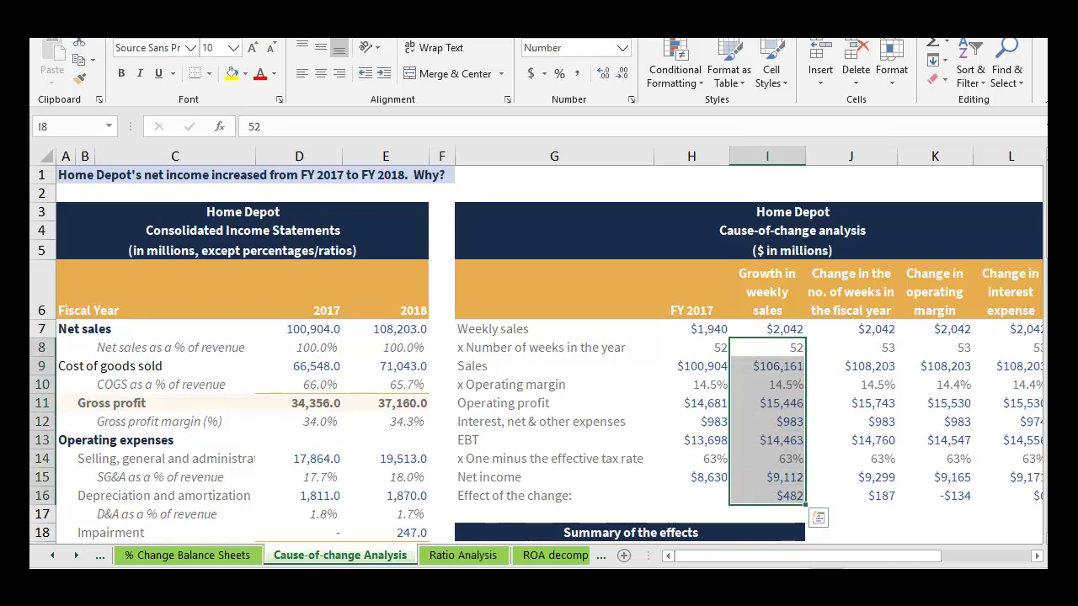
pyautogui.click(767, 366)
pyautogui.click(767, 329)
pyautogui.click(767, 367)
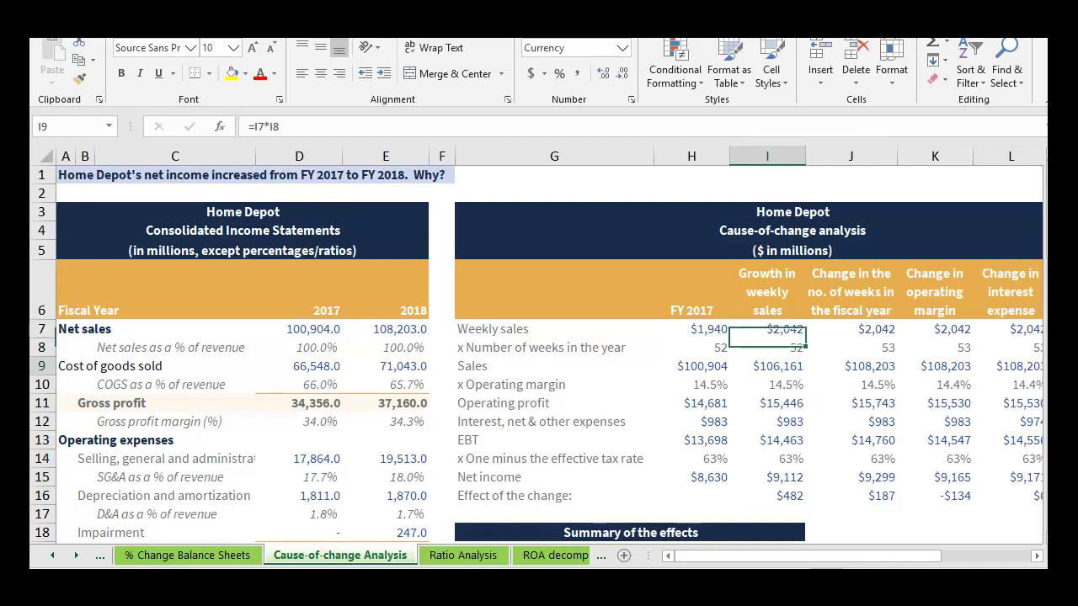
# Step: Inspect the weeks and operating margin in I8 and I10, and compare rows 12 and 14 between FY 2017 and "Growth in weekly sales"
pyautogui.click(768, 348)
pyautogui.click(767, 385)
pyautogui.click(767, 384)
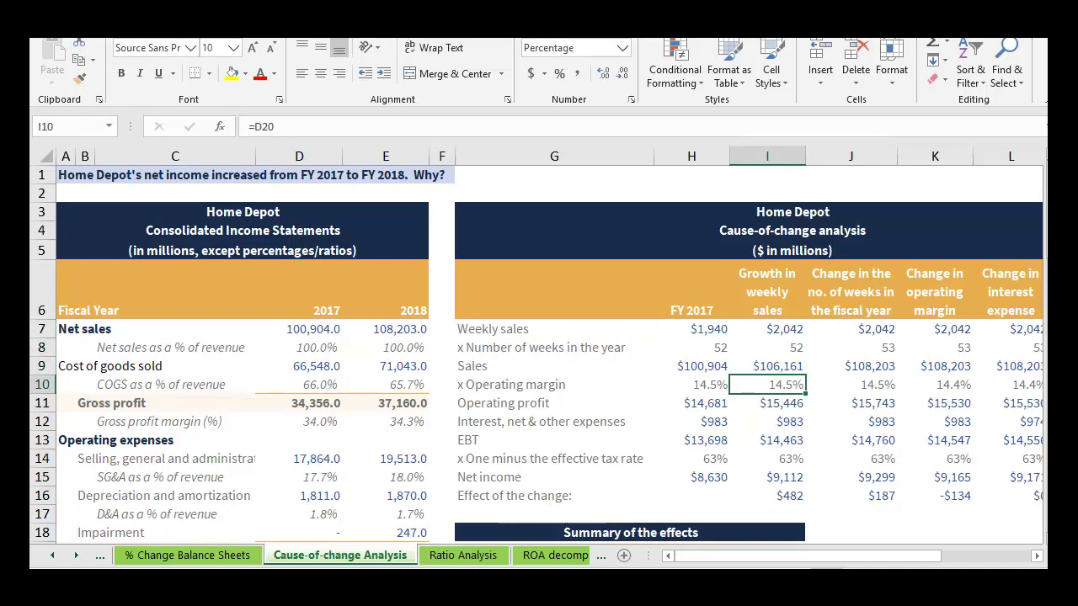
pyautogui.moveTo(573, 422); pyautogui.dragTo(767, 422)
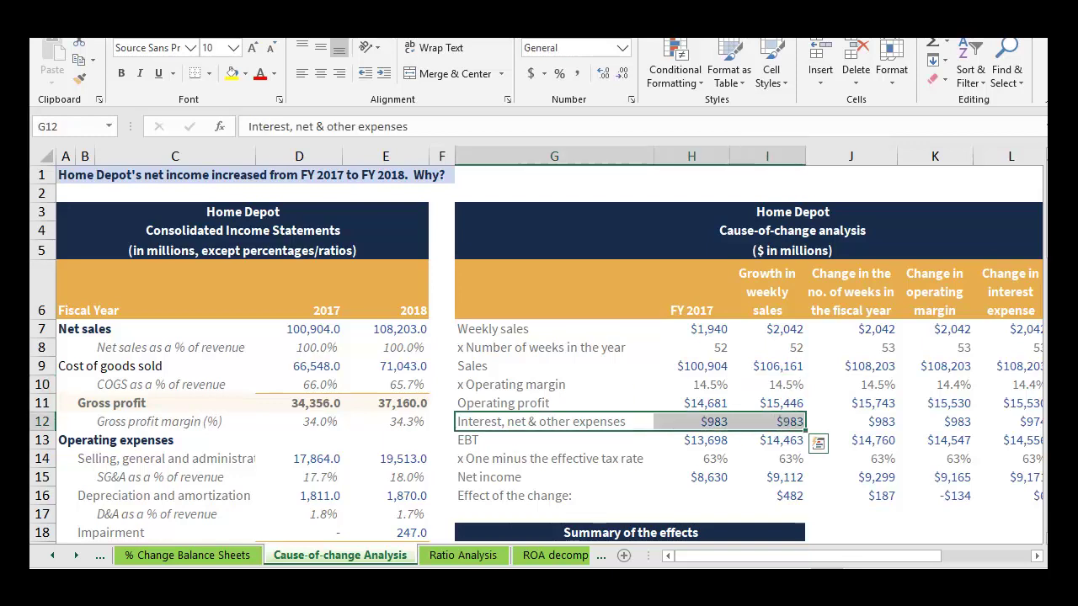
pyautogui.moveTo(691, 459); pyautogui.dragTo(767, 458)
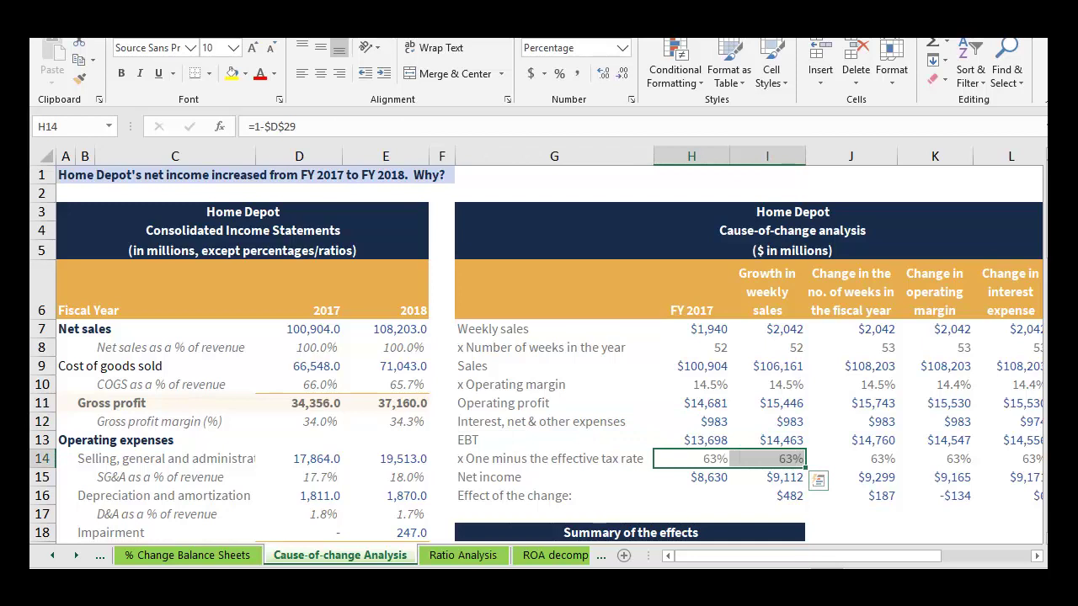
pyautogui.click(817, 480)
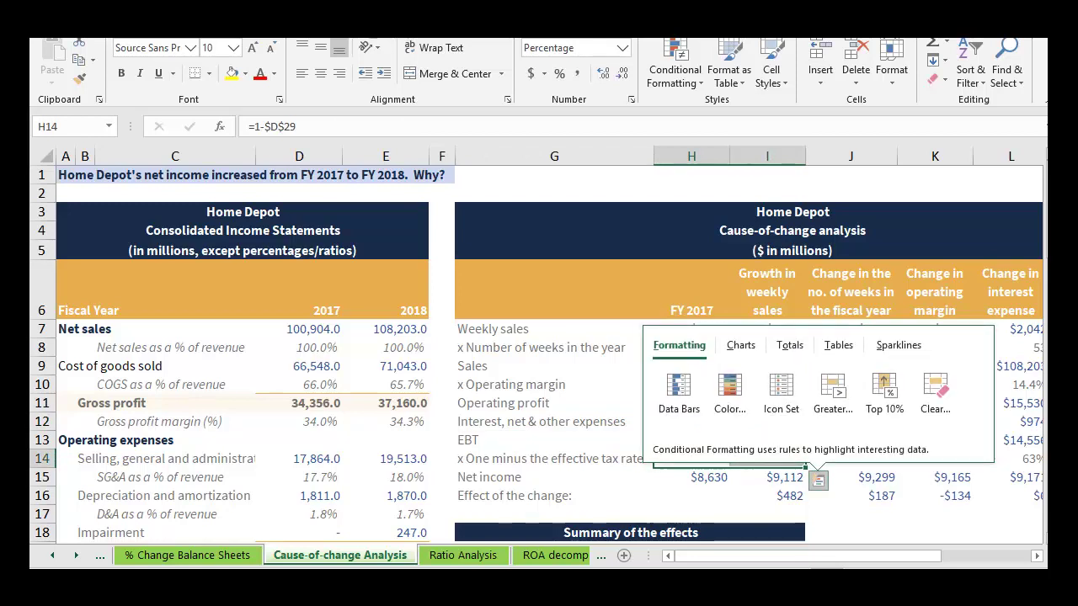
pyautogui.click(741, 345)
pyautogui.click(554, 366)
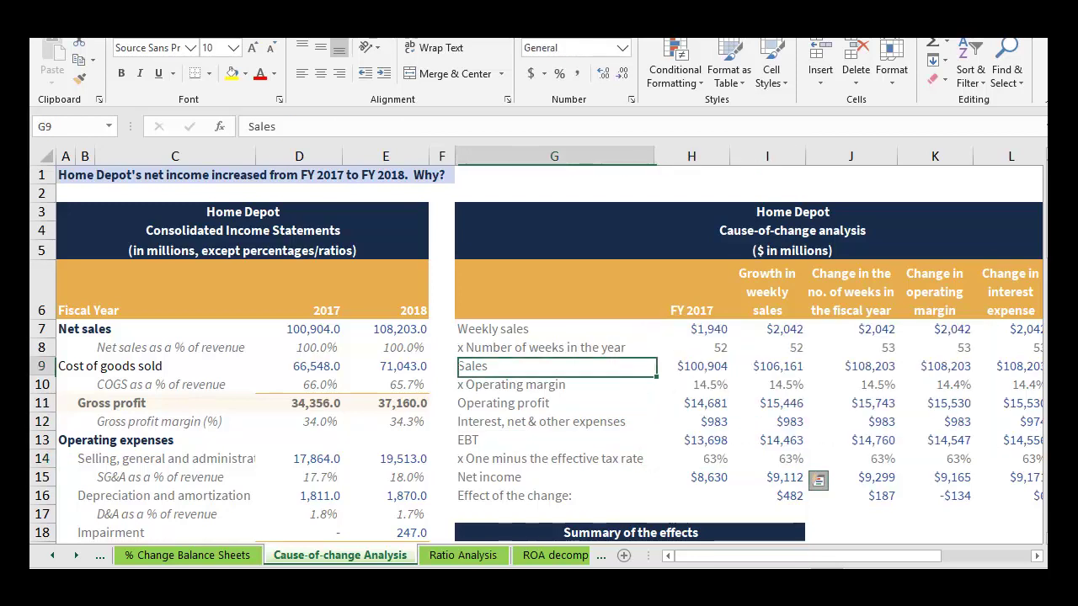
# Step: Trace the "Growth in weekly sales" formulas row by row from weekly sales in I7 to the effect of the change in I16
pyautogui.click(554, 329)
pyautogui.click(768, 329)
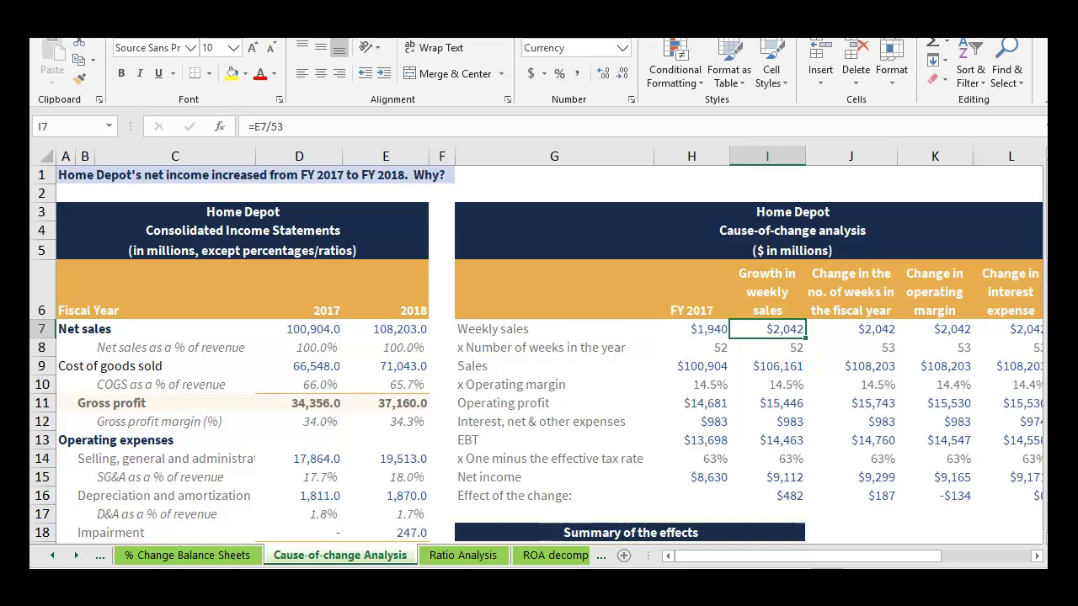
pyautogui.press('Down')
pyautogui.press('Down')
pyautogui.press('Down')
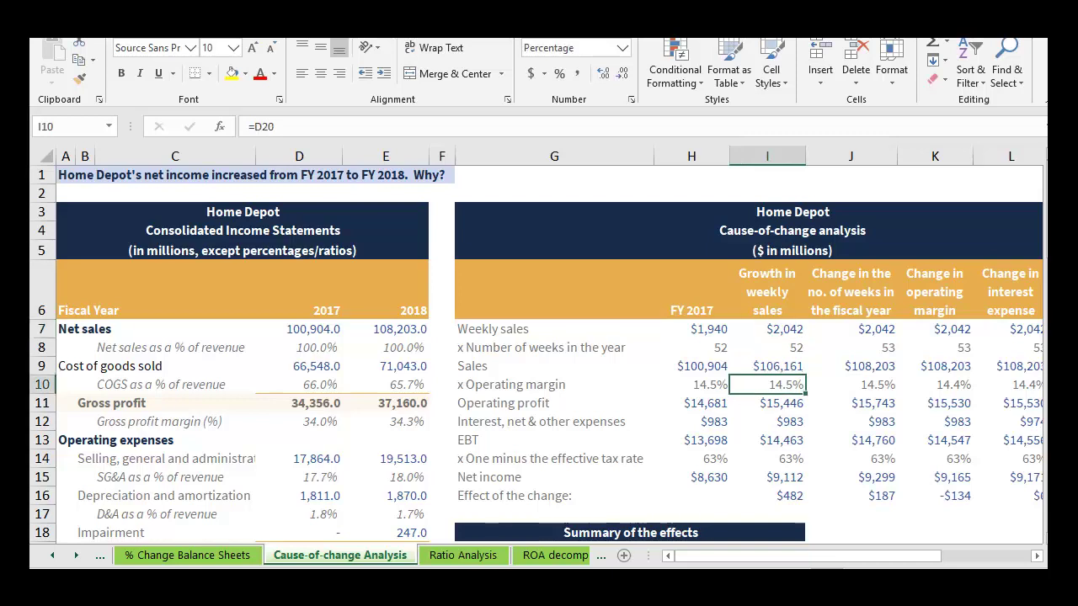
pyautogui.press('Down')
pyautogui.press('Down')
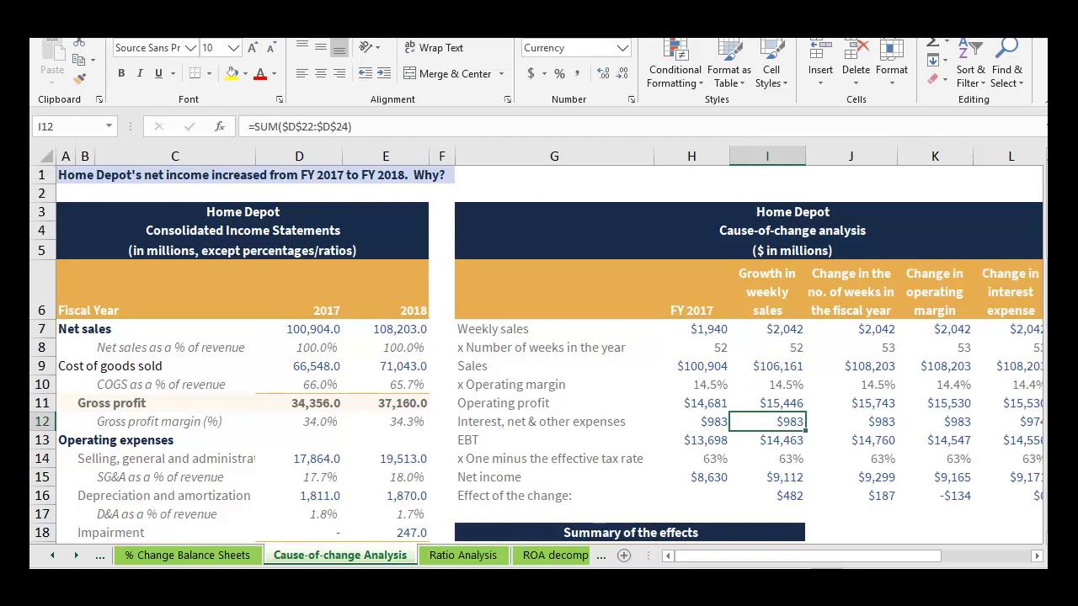
pyautogui.press('Down')
pyautogui.press('Down')
pyautogui.press('Down')
pyautogui.press('Down')
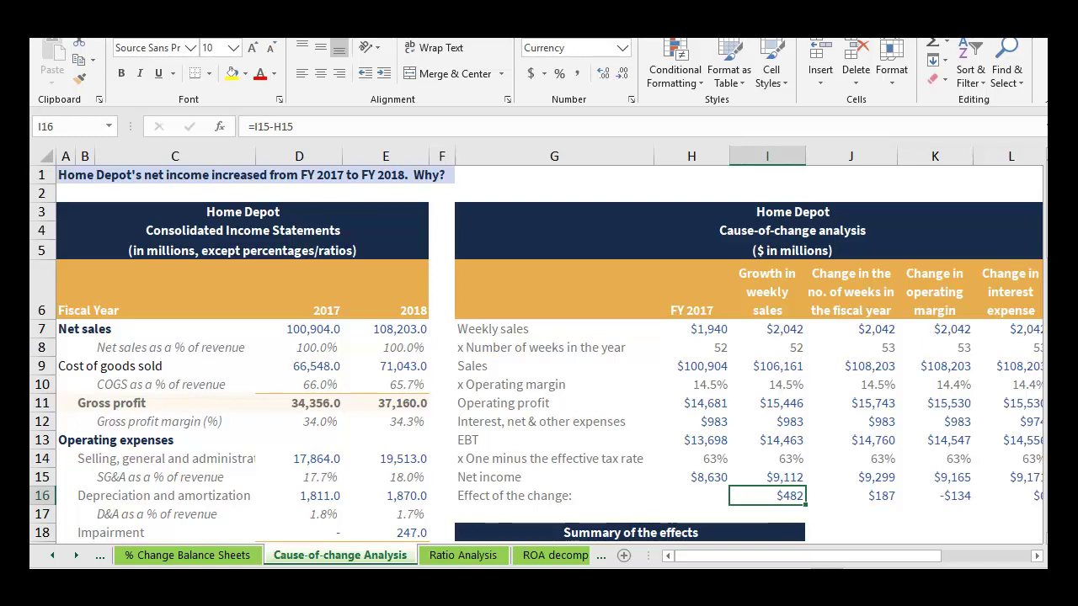
# Step: Review the 2018 and 2017 headings, the formulas in I7, I9 and I16, and the FY 2017 column heading
pyautogui.click(385, 290)
pyautogui.click(299, 290)
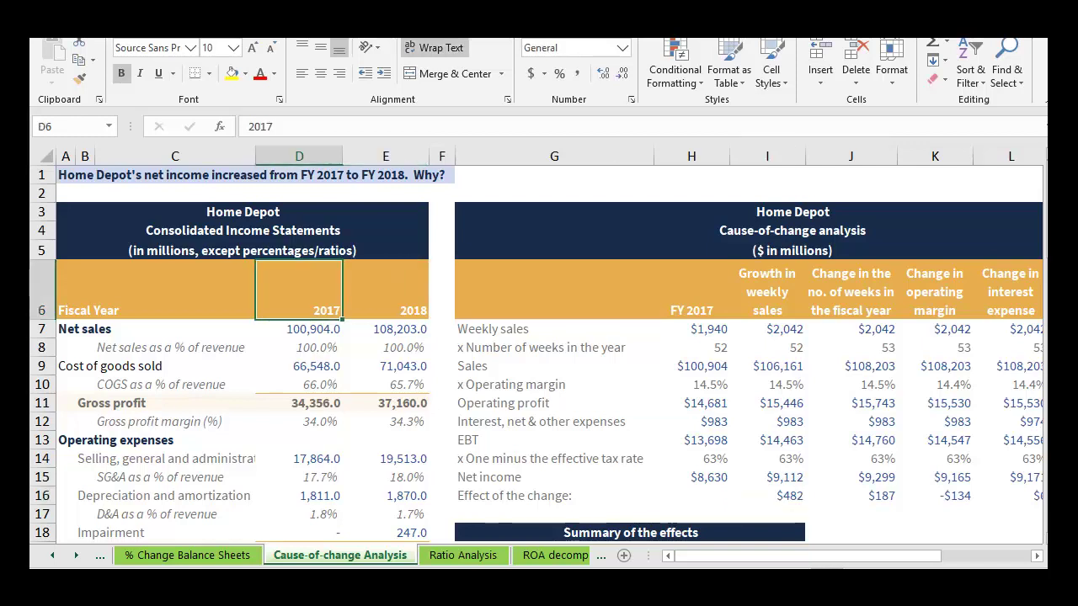
pyautogui.click(767, 329)
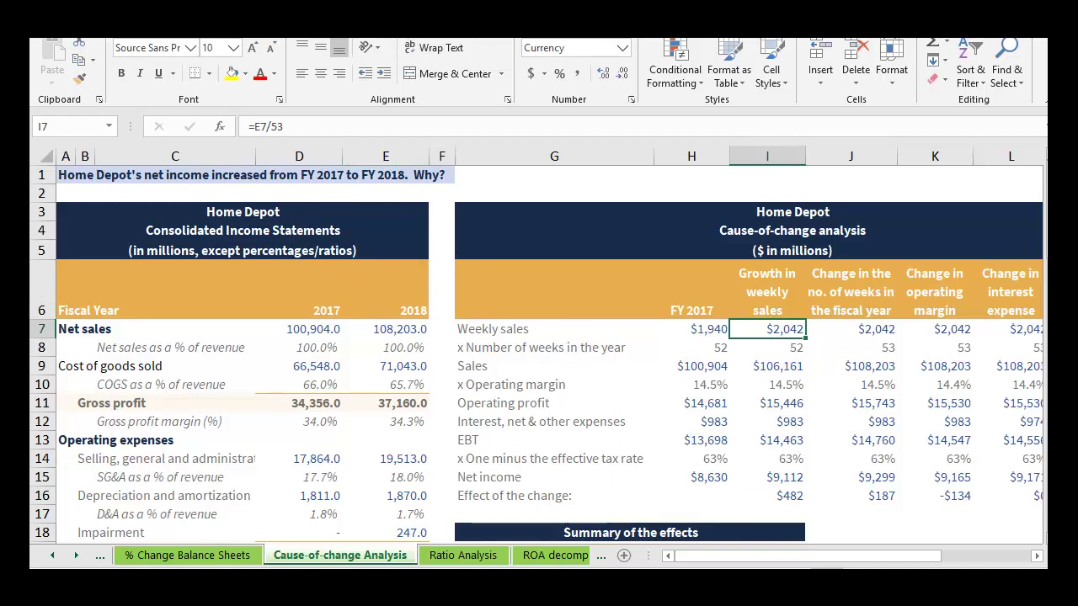
pyautogui.click(767, 365)
pyautogui.click(767, 495)
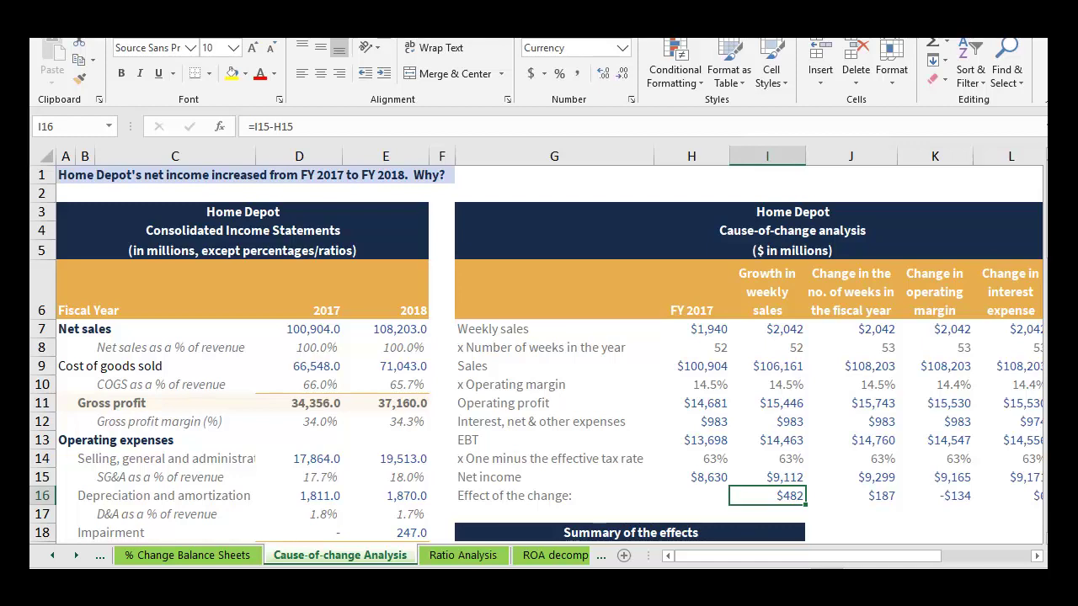
pyautogui.click(692, 291)
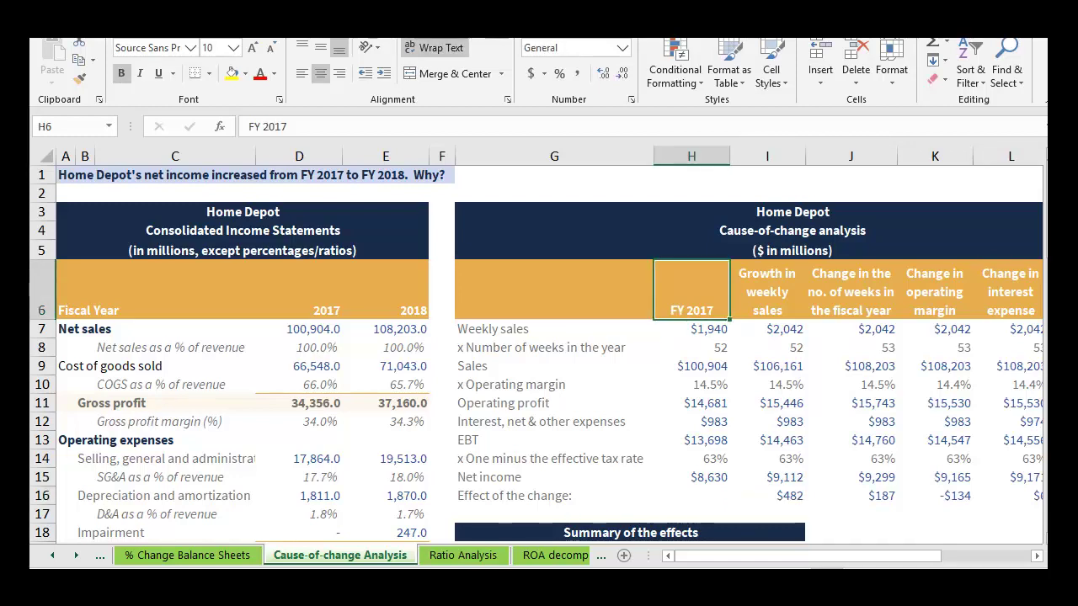
# Step: Review the "Summary of the effects" table, and inspect the formula for FY 2017 net income in I19
pyautogui.scroll(-2, 536, 354)
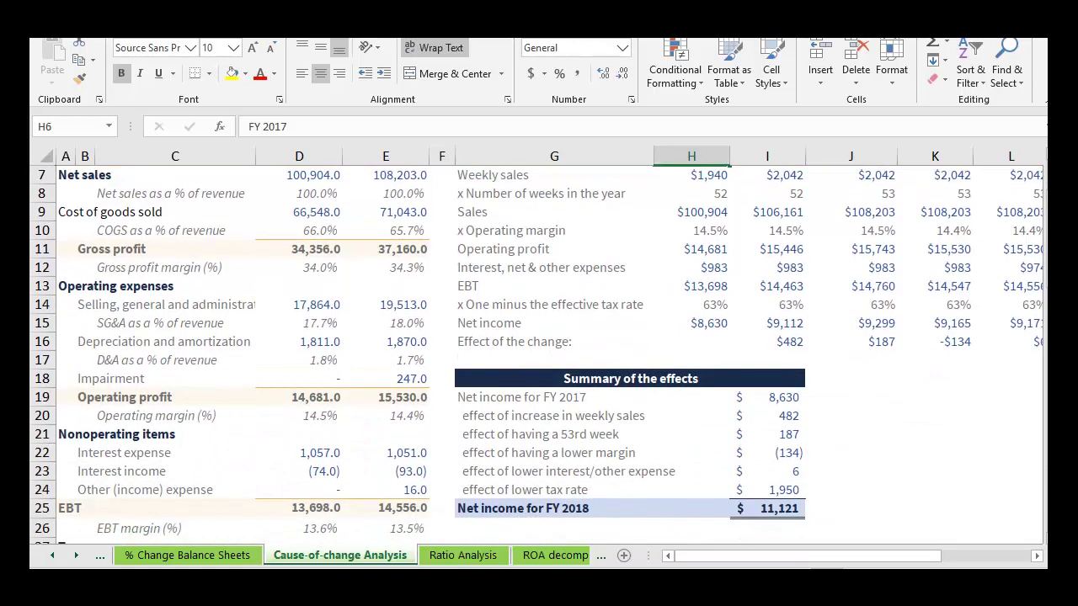
pyautogui.click(629, 379)
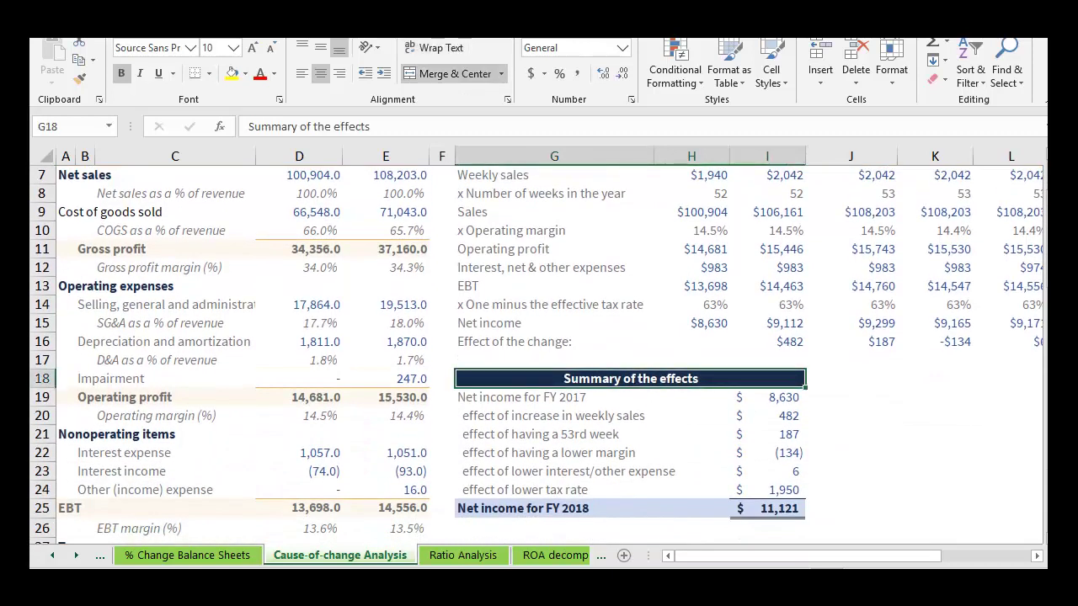
pyautogui.moveTo(630, 378)
pyautogui.mouseDown()
pyautogui.moveTo(630, 528)
pyautogui.moveTo(630, 452)
pyautogui.mouseUp()
pyautogui.click(767, 398)
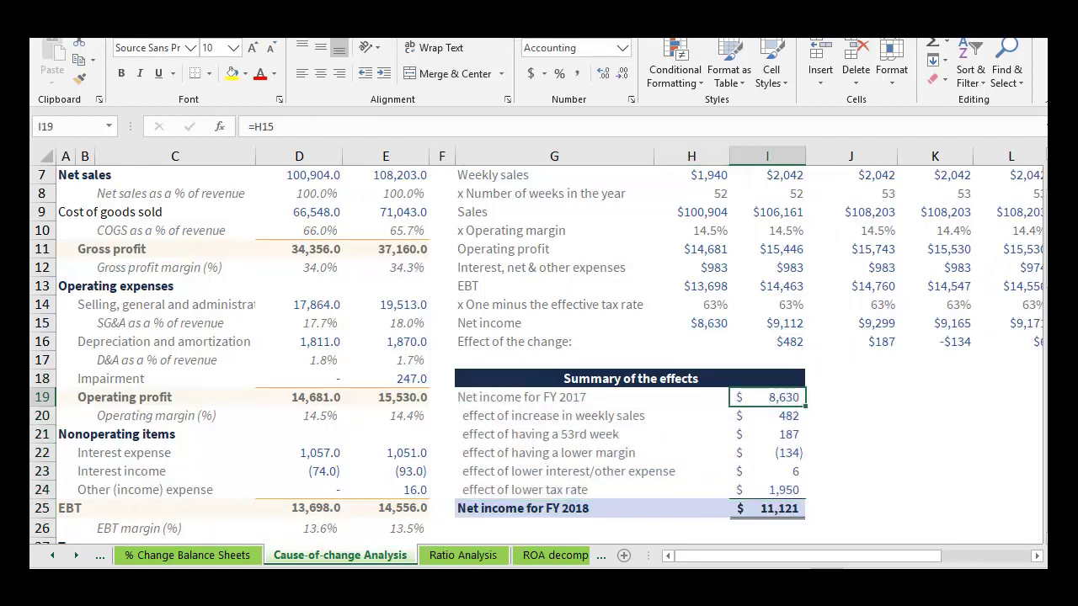
# Step: Highlight FY 2017 net income in H15 and I19 in yellow, and undo both highlights
pyautogui.click(691, 324)
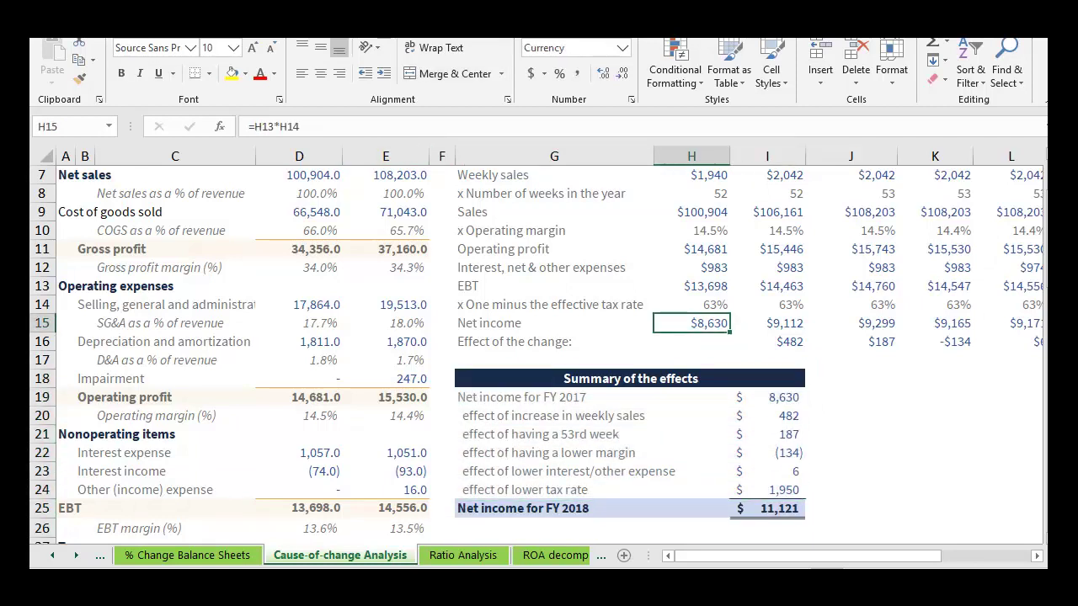
pyautogui.click(231, 74)
pyautogui.click(767, 398)
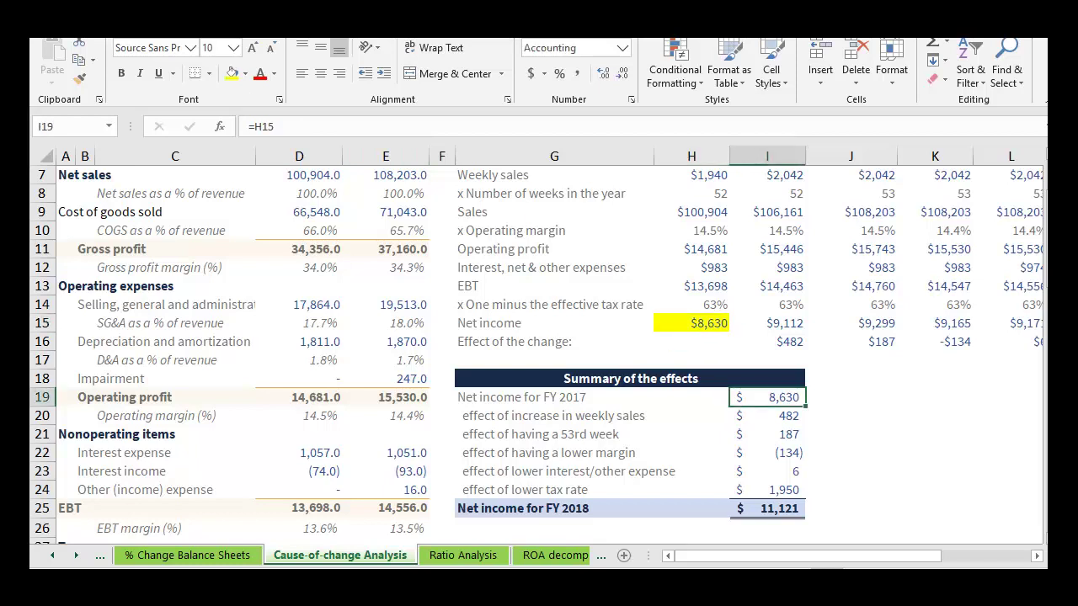
pyautogui.click(232, 74)
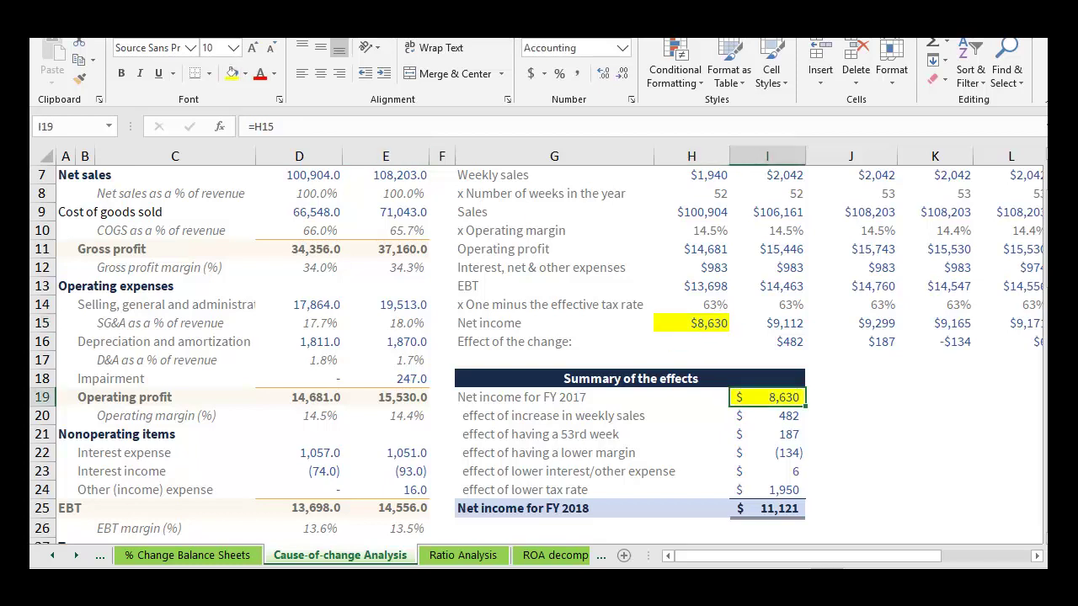
pyautogui.hotkey('ctrl', 'z')
pyautogui.hotkey('ctrl', 'z')
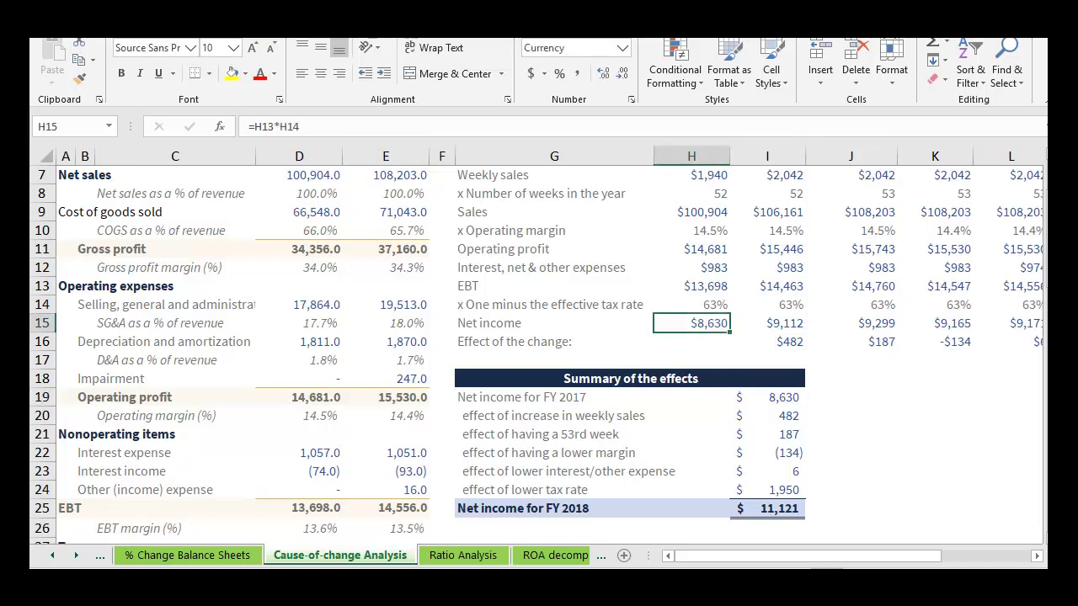
# Step: Highlight the effect of increase in weekly sales in I20 in yellow, and undo the highlight
pyautogui.moveTo(582, 416); pyautogui.dragTo(767, 416)
pyautogui.click(767, 416)
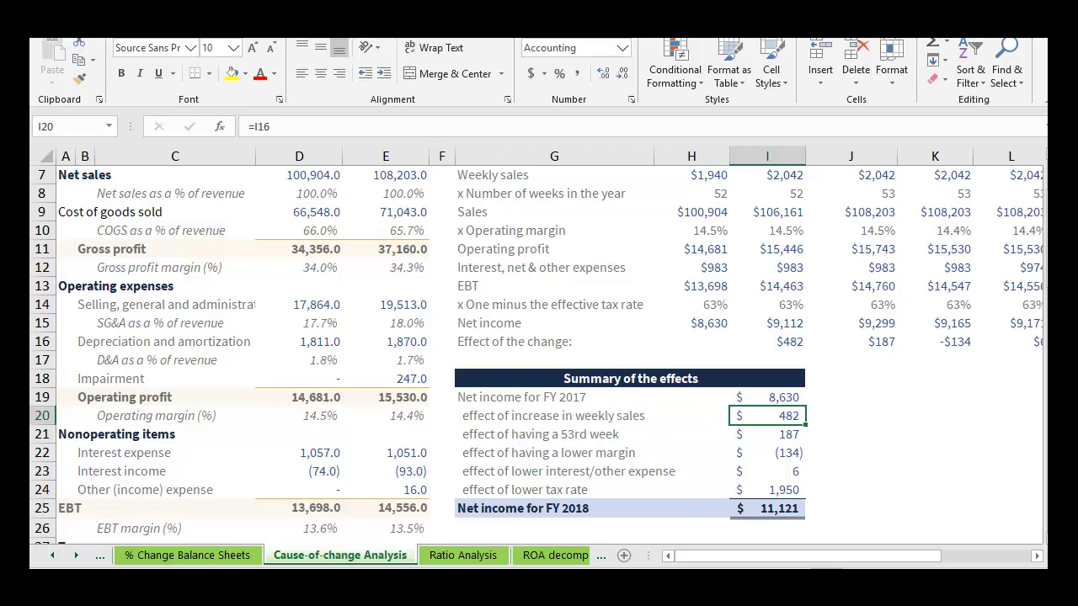
pyautogui.click(231, 73)
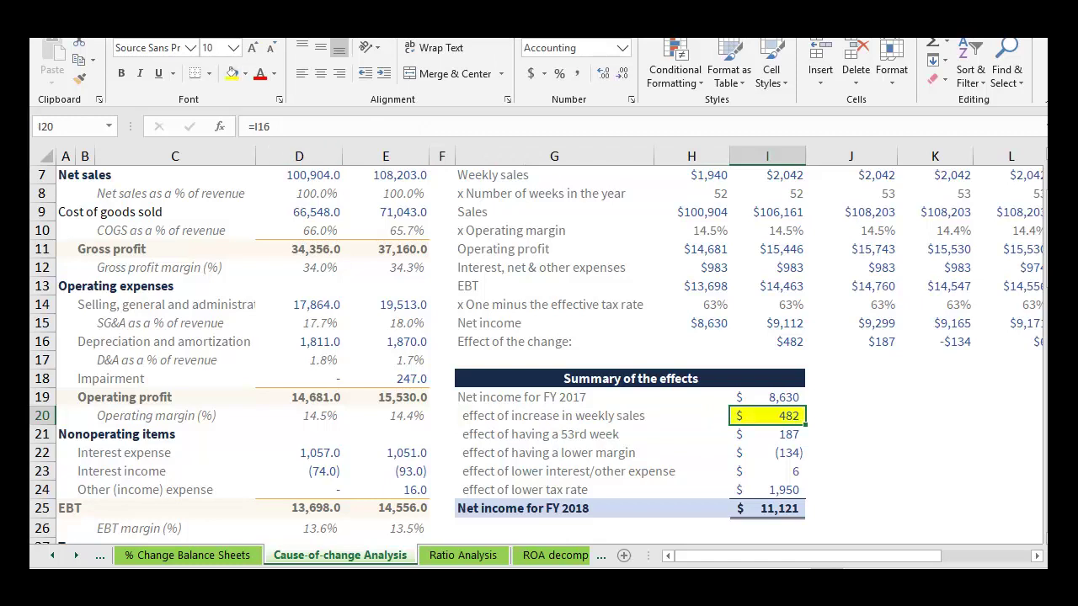
pyautogui.hotkey('ctrl', 'z')
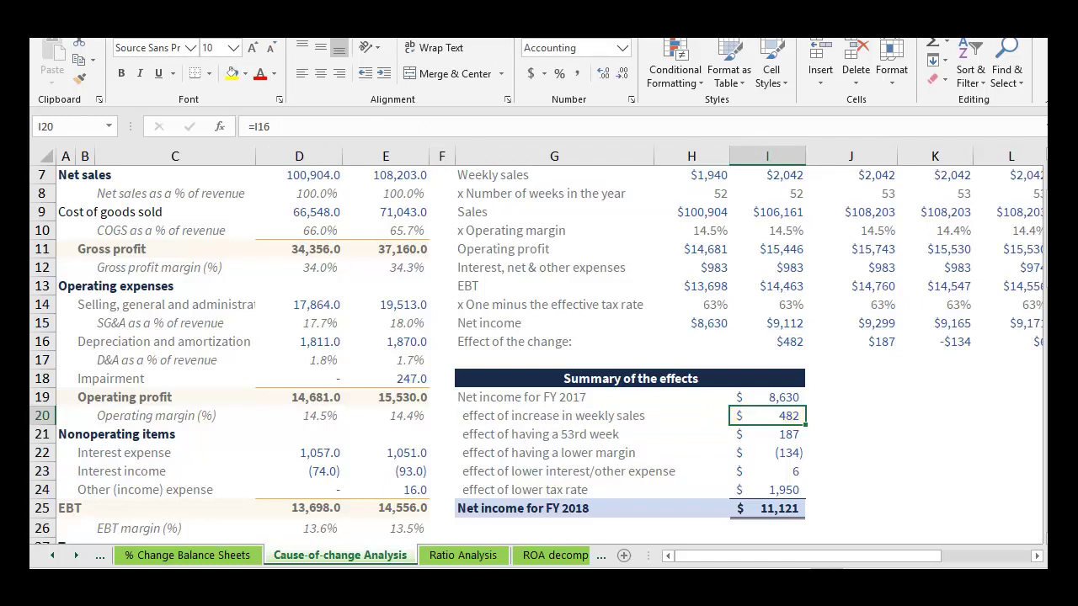
# Step: Inspect the net income formula under "Growth in weekly sales" in I15, and the 2018 net income formula in E30
pyautogui.click(767, 324)
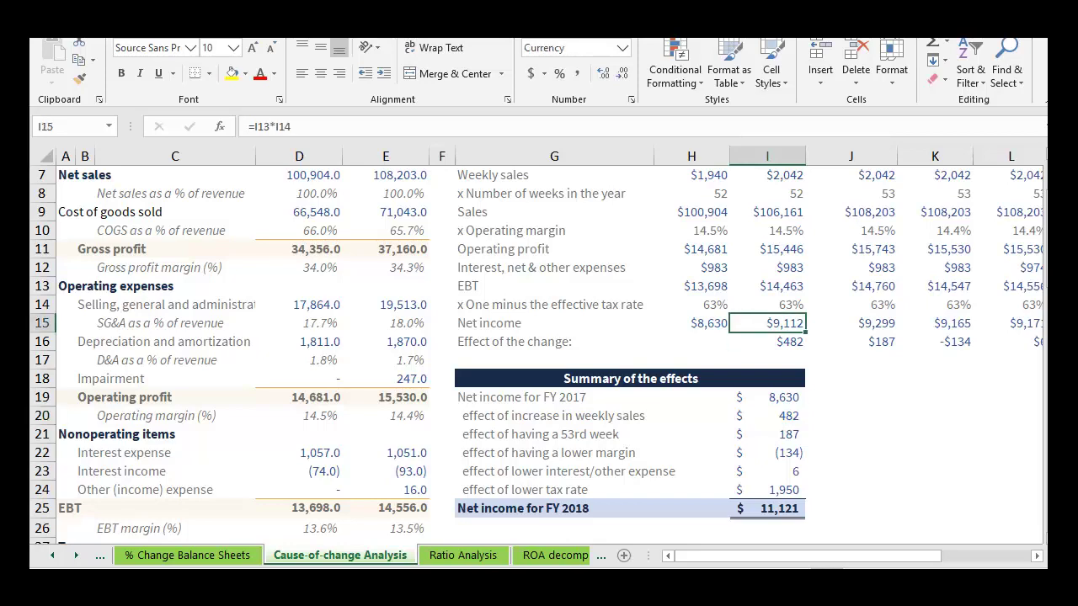
pyautogui.scroll(-3, 539, 353)
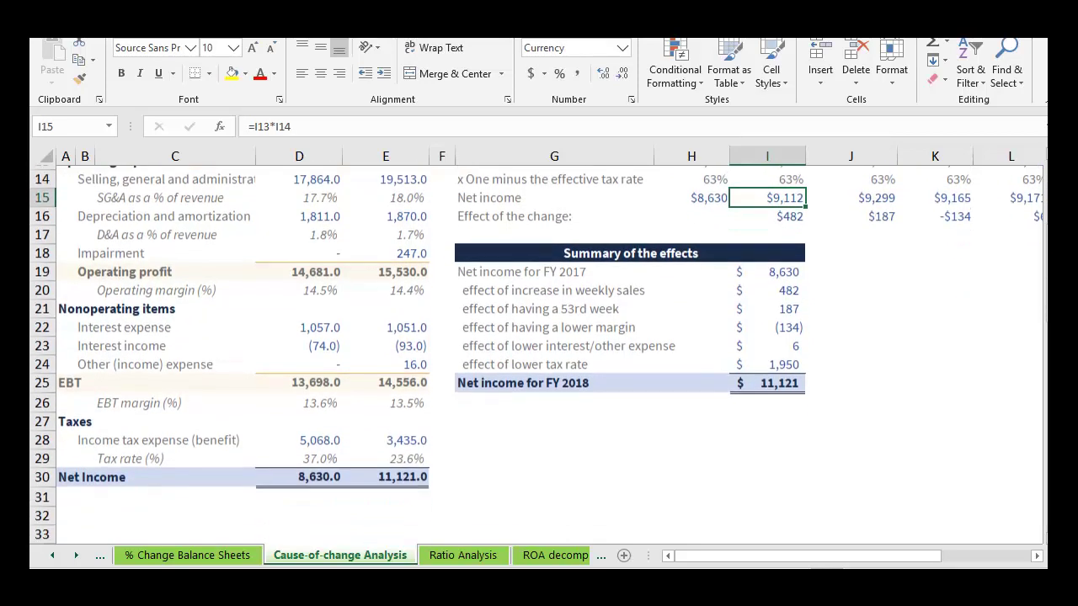
pyautogui.click(386, 435)
pyautogui.scroll(5, 539, 354)
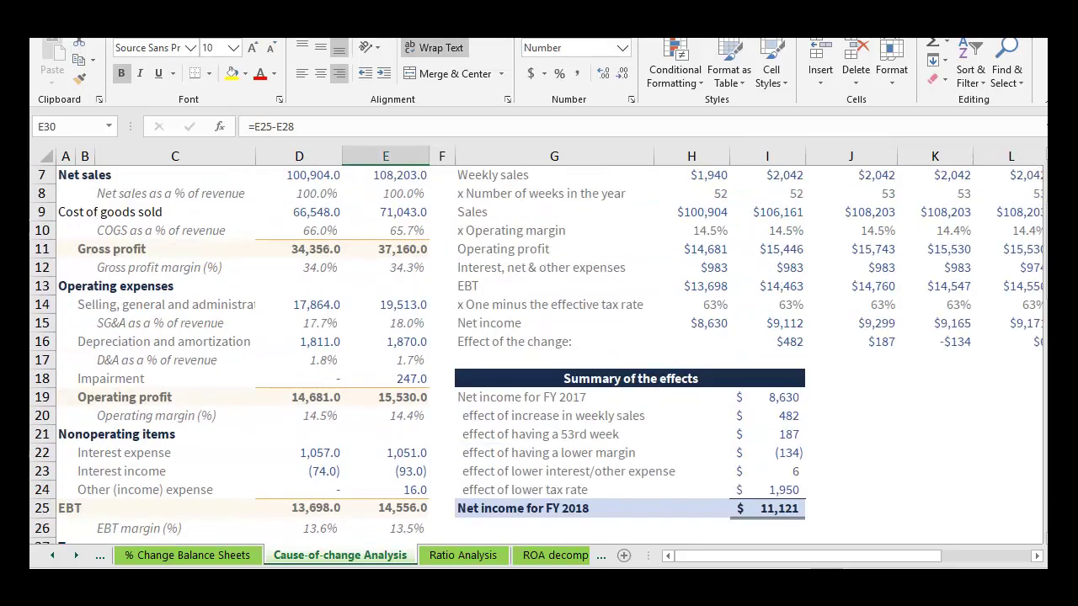
# Step: Review the "Growth in weekly sales" heading and column I, and inspect its effect of the change in I16
pyautogui.click(767, 292)
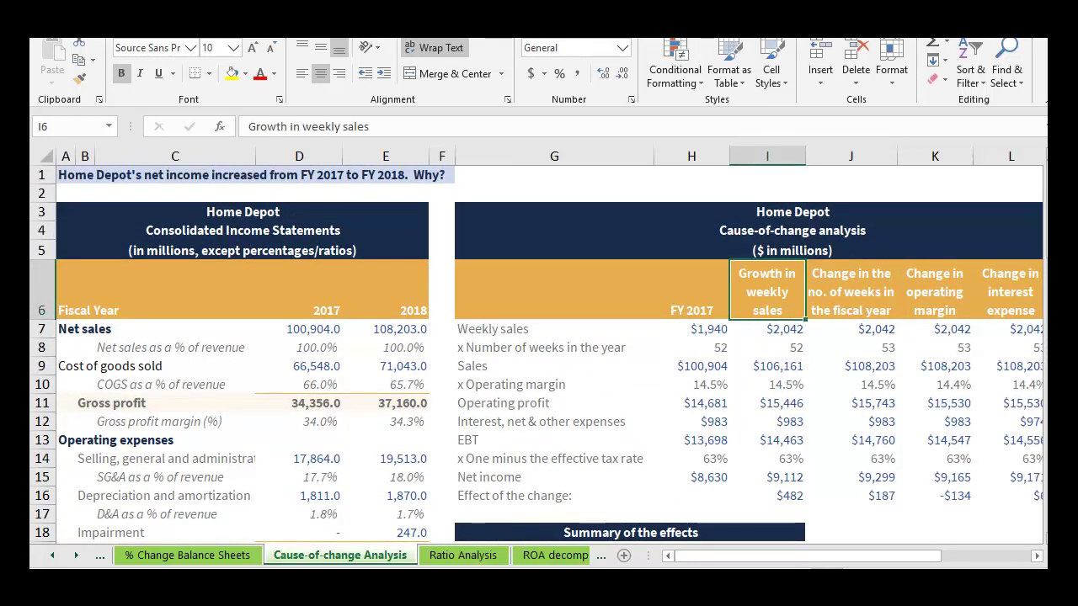
pyautogui.click(767, 157)
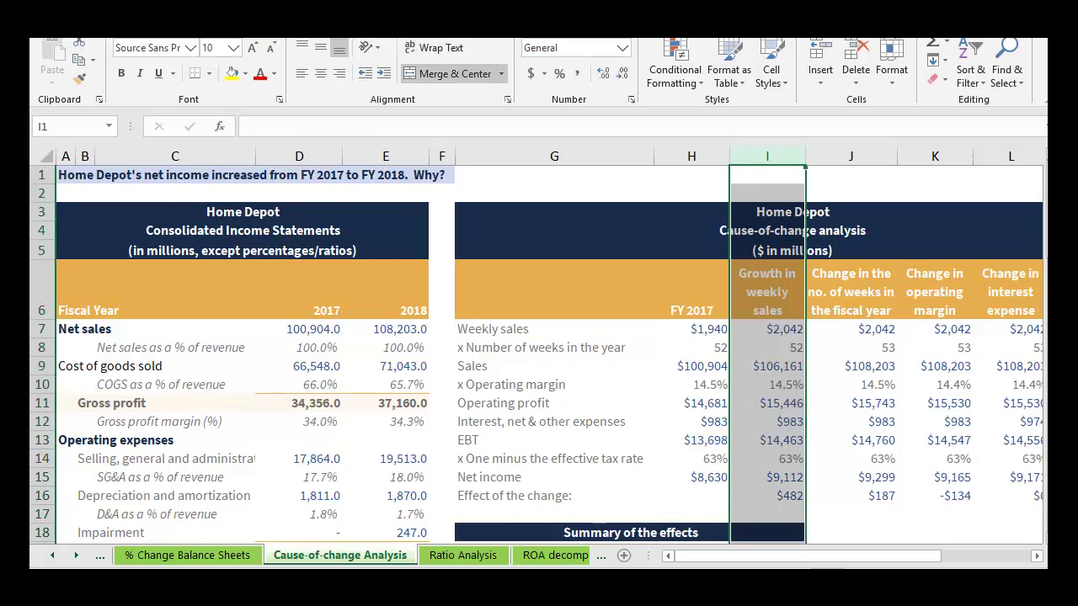
pyautogui.click(768, 291)
pyautogui.click(767, 496)
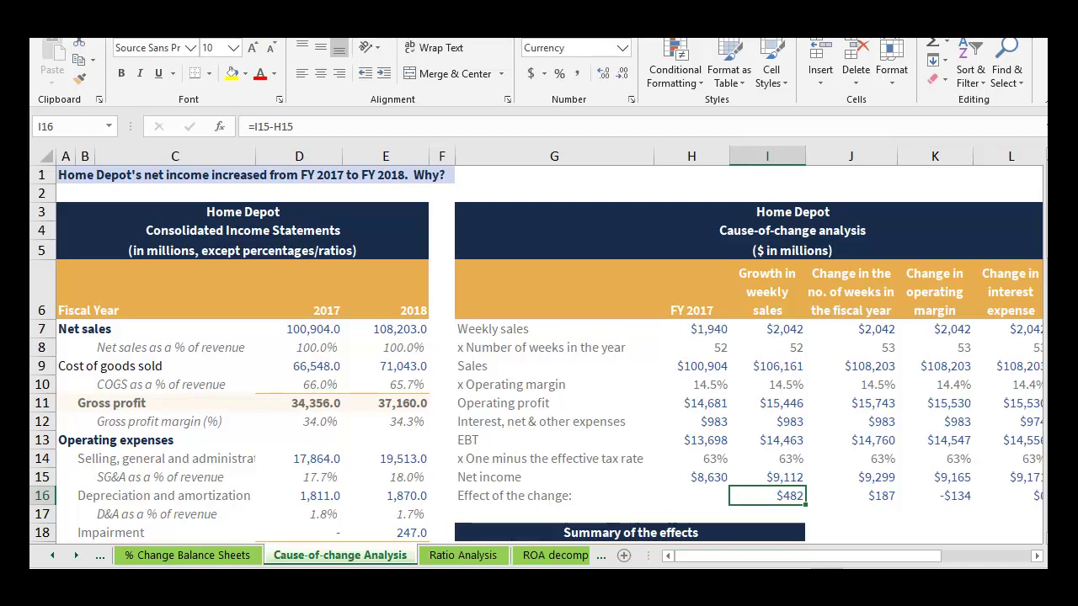
pyautogui.click(767, 291)
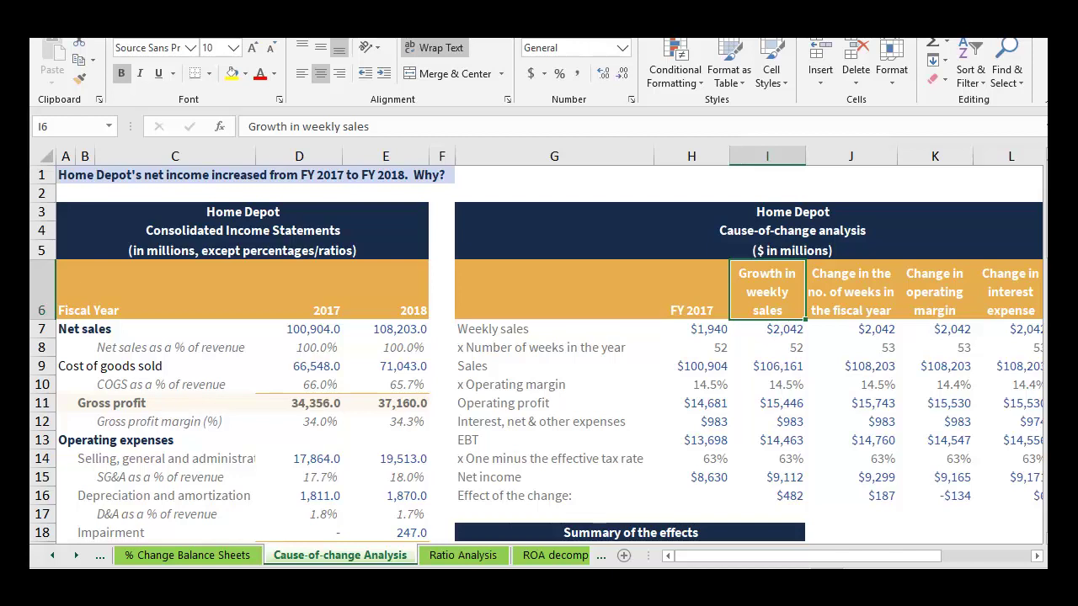
# Step: Highlight the number of weeks under "Change in the no. of weeks in the fiscal year" in J8 in yellow, and undo the highlight
pyautogui.click(851, 292)
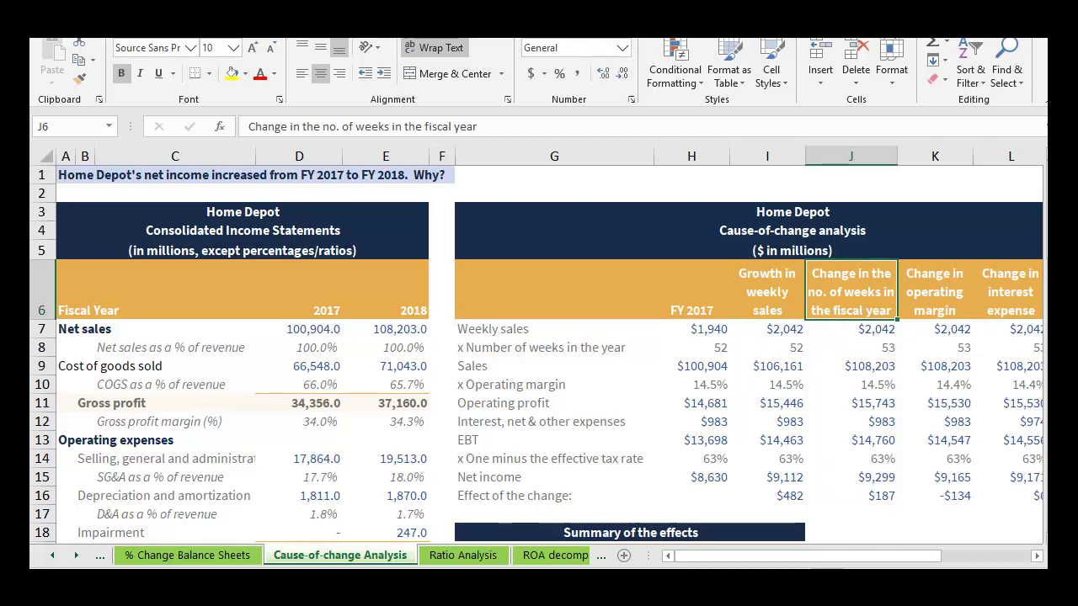
pyautogui.click(850, 347)
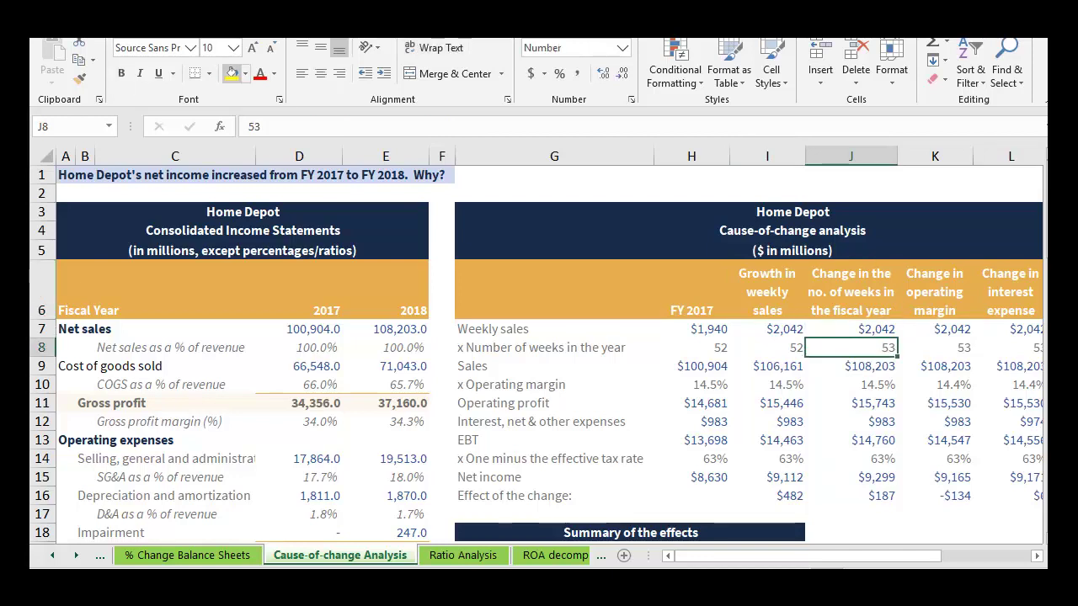
pyautogui.click(233, 74)
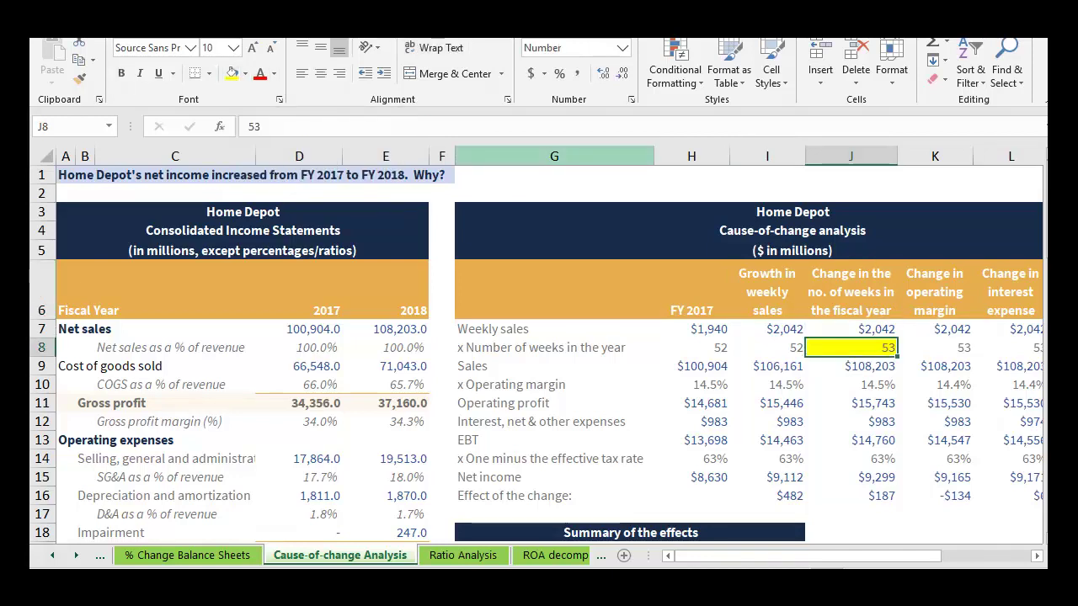
pyautogui.hotkey('ctrl', 'z')
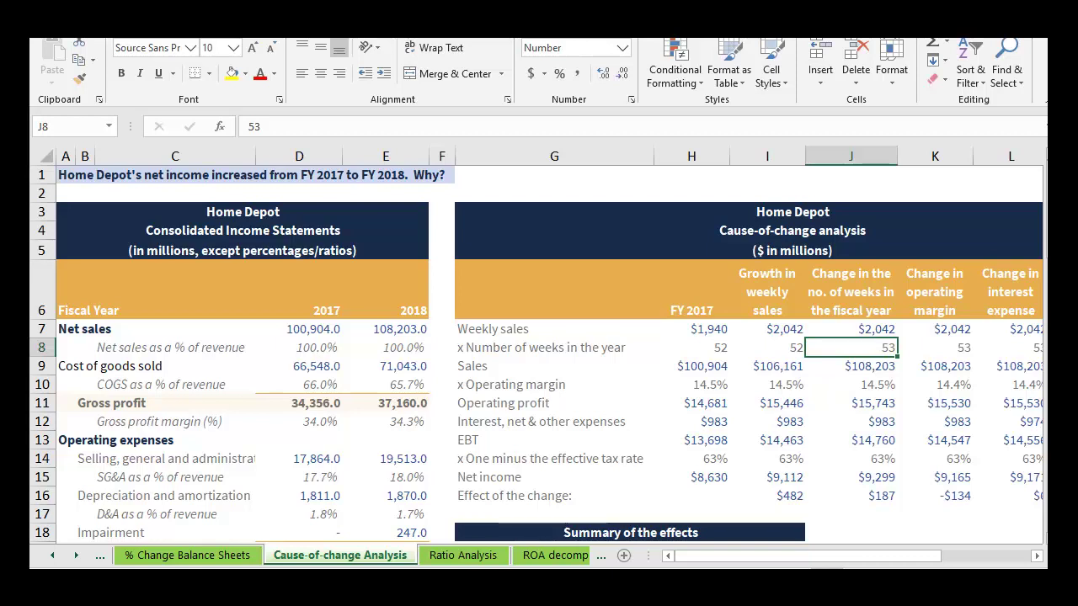
# Step: Compare the weekly sales formulas in I7 and J7, and inspect the number of weeks in J8
pyautogui.click(850, 157)
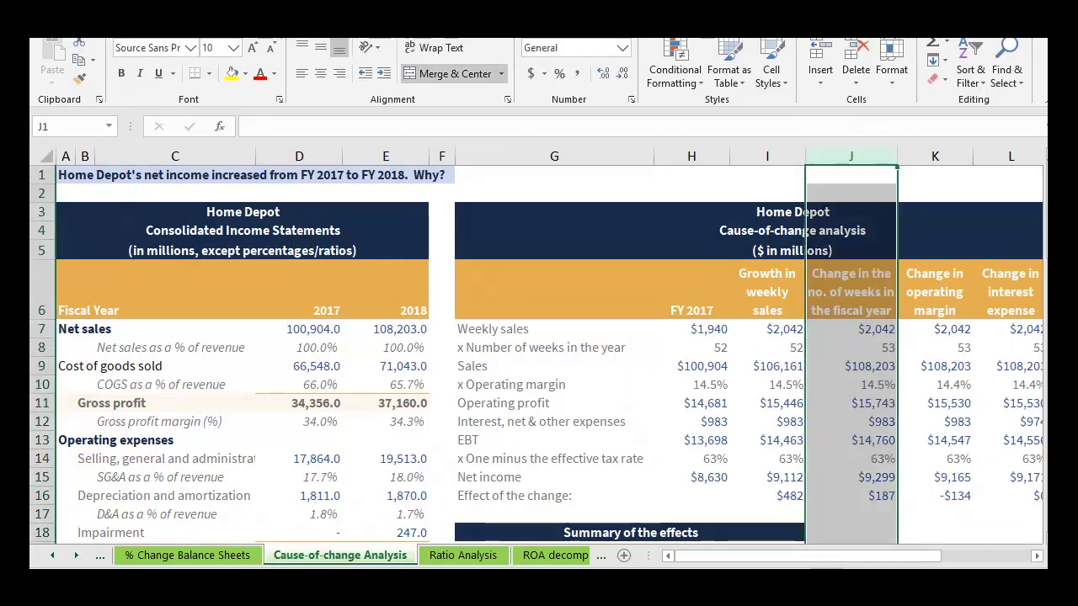
pyautogui.click(851, 347)
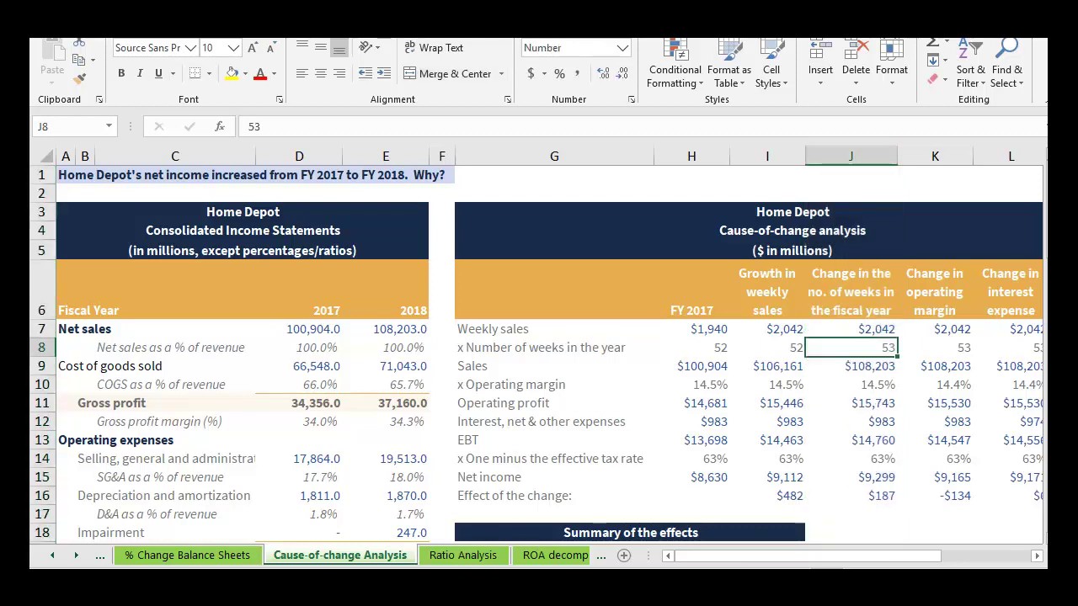
pyautogui.click(851, 329)
pyautogui.hotkey('shift', 'Left')
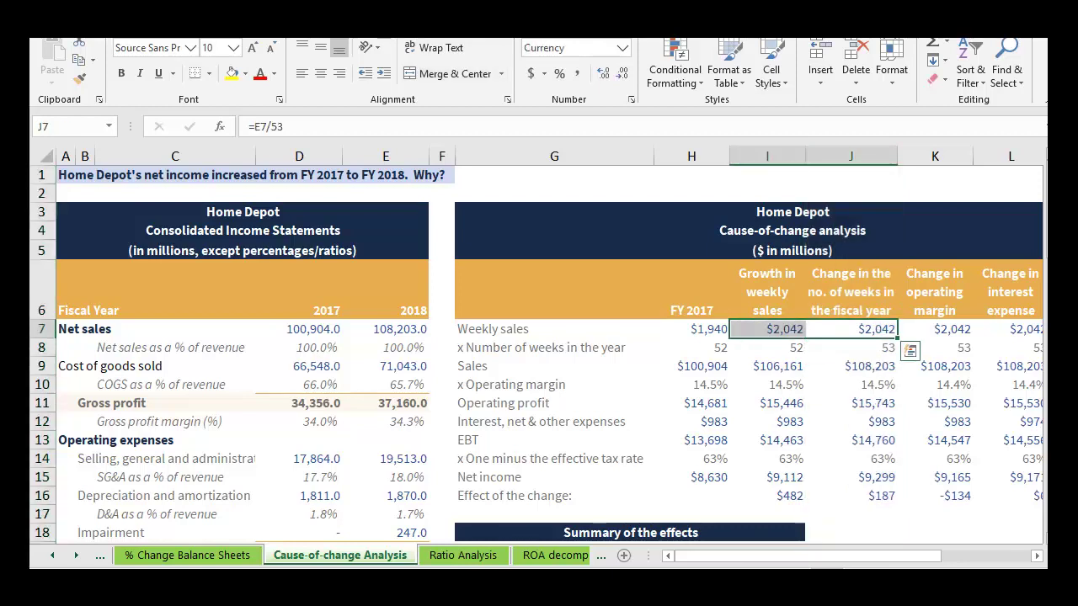
pyautogui.click(852, 329)
pyautogui.click(768, 330)
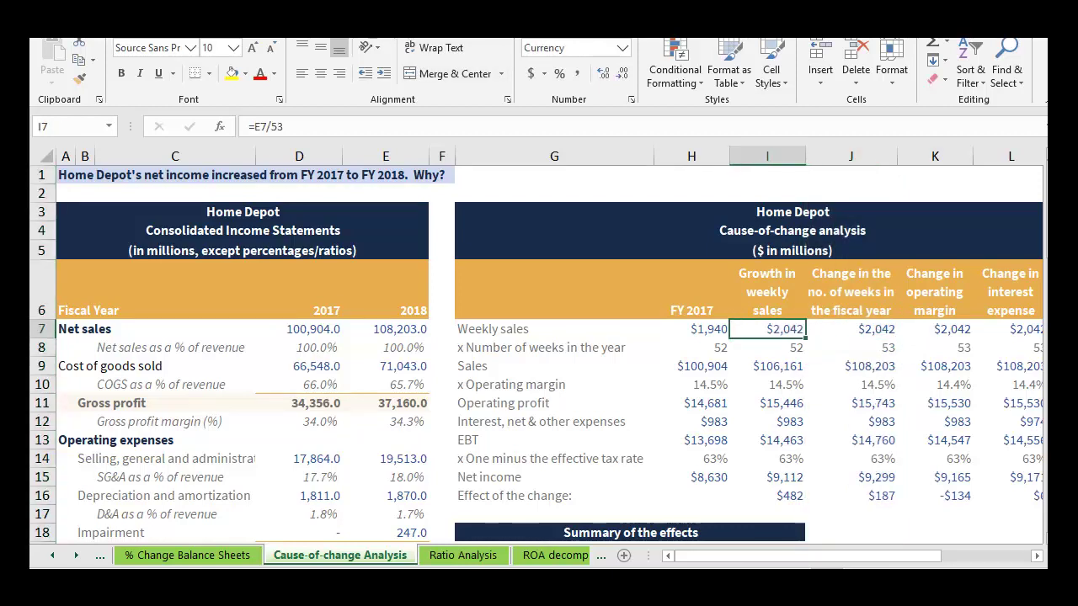
pyautogui.click(851, 329)
pyautogui.click(851, 348)
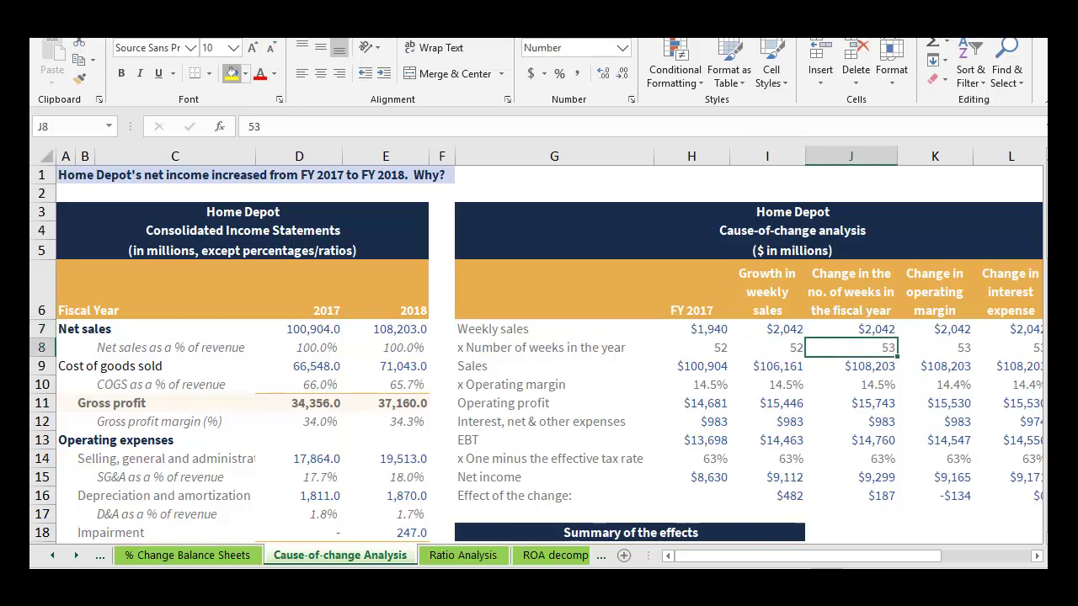
pyautogui.click(232, 73)
# Step: Inspect the sales formula in J9, and compare operating margin and interest, net & other expenses across columns H to J
pyautogui.press('Down')
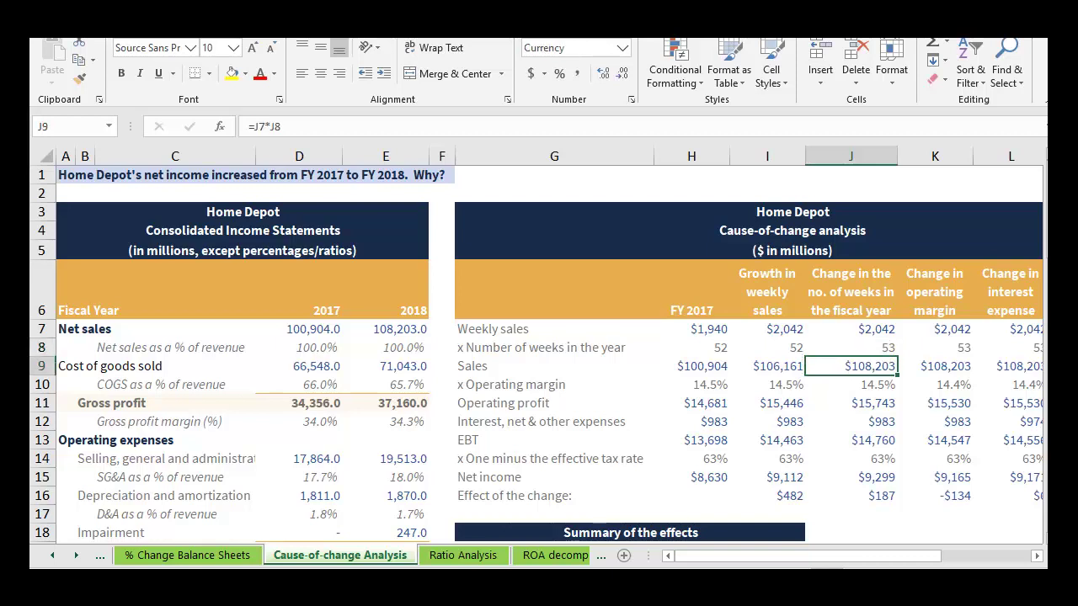
pyautogui.press('Down')
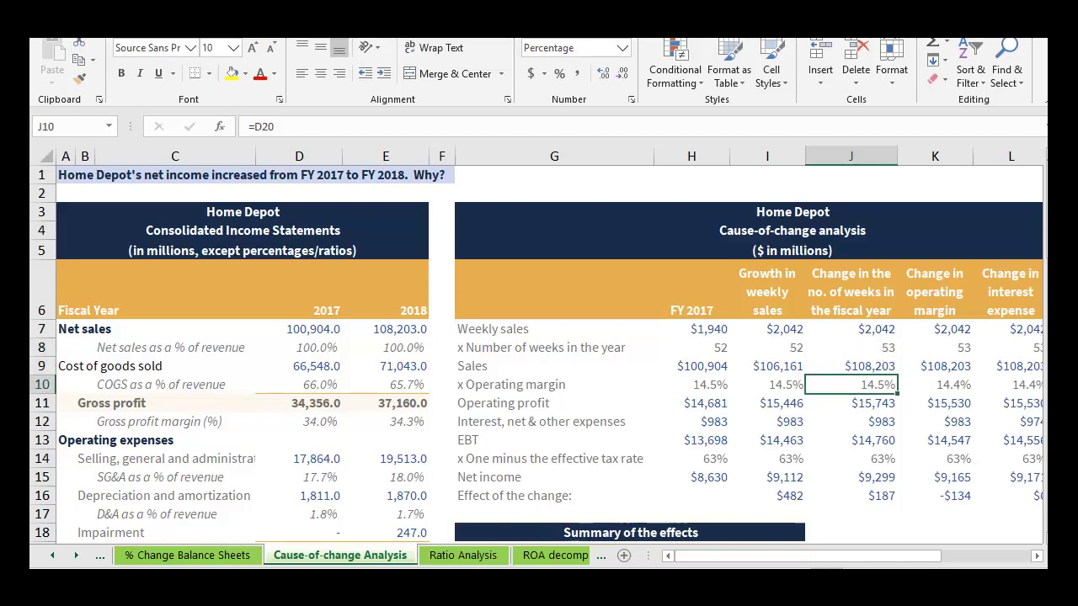
pyautogui.hotkey('shift', 'Left')
pyautogui.hotkey('shift', 'Left')
pyautogui.press('Down')
pyautogui.press('Down')
pyautogui.hotkey('shift', 'Left')
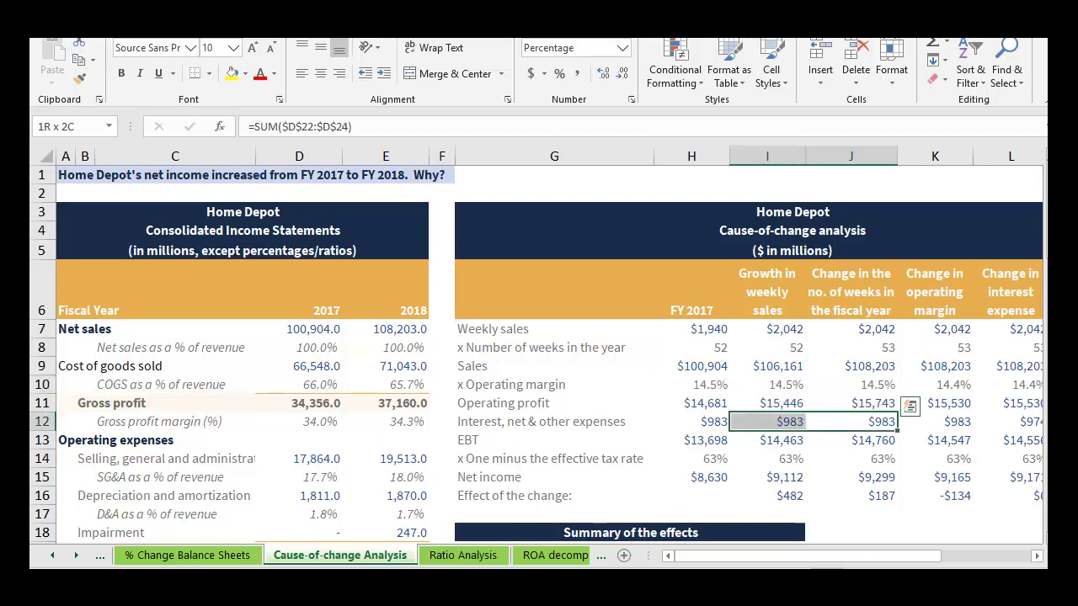
pyautogui.hotkey('shift', 'Left')
# Step: Compare one minus the effective tax rate across H14:J14, and review EBT and net income in column J
pyautogui.press('Down')
pyautogui.press('Down')
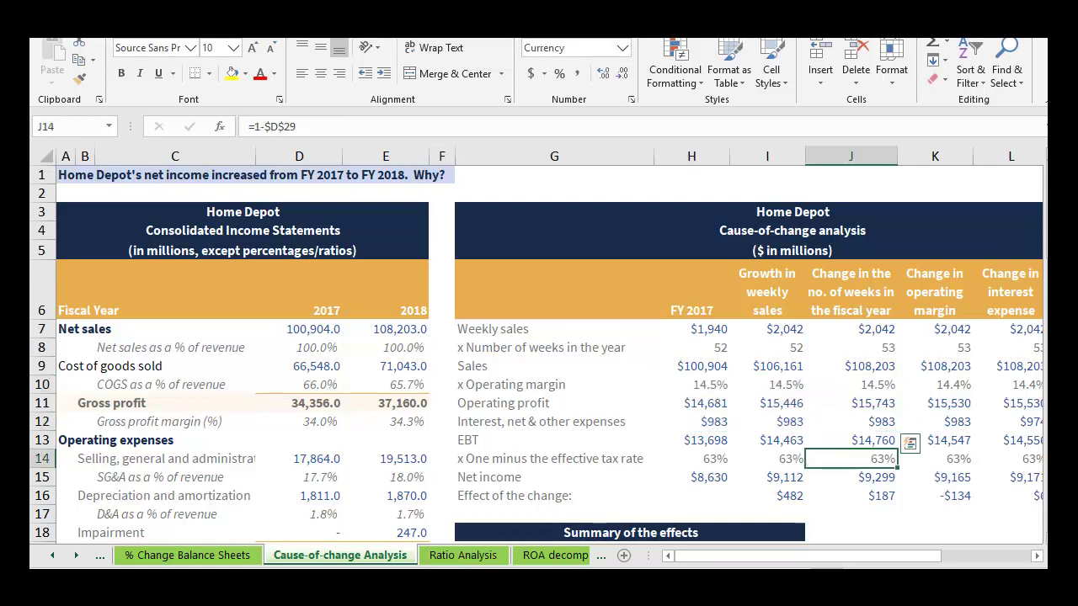
pyautogui.hotkey('shift', 'Left')
pyautogui.hotkey('shift', 'Left')
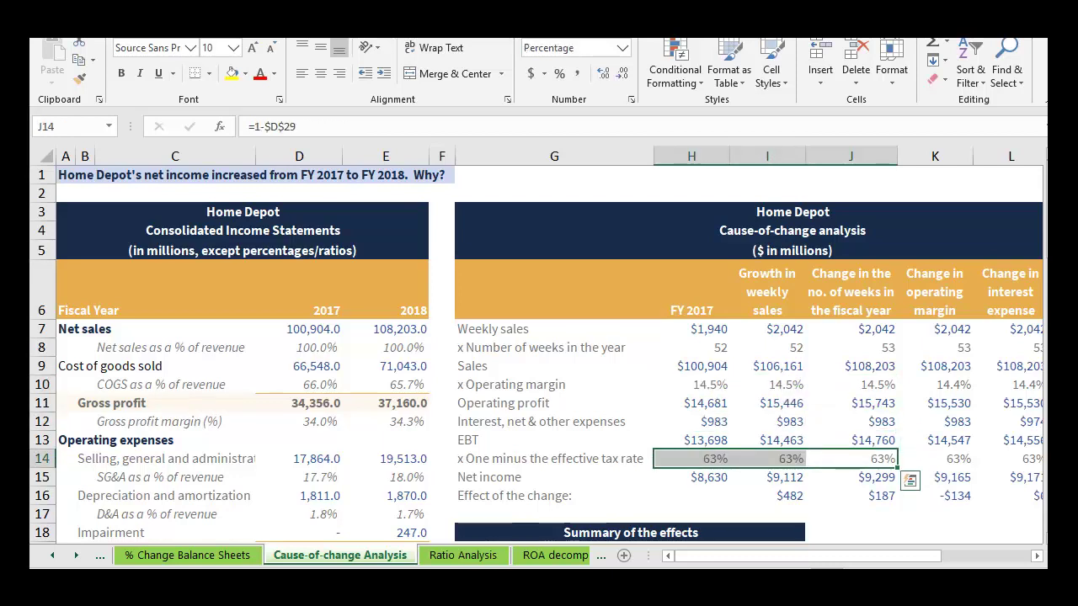
pyautogui.press('Up')
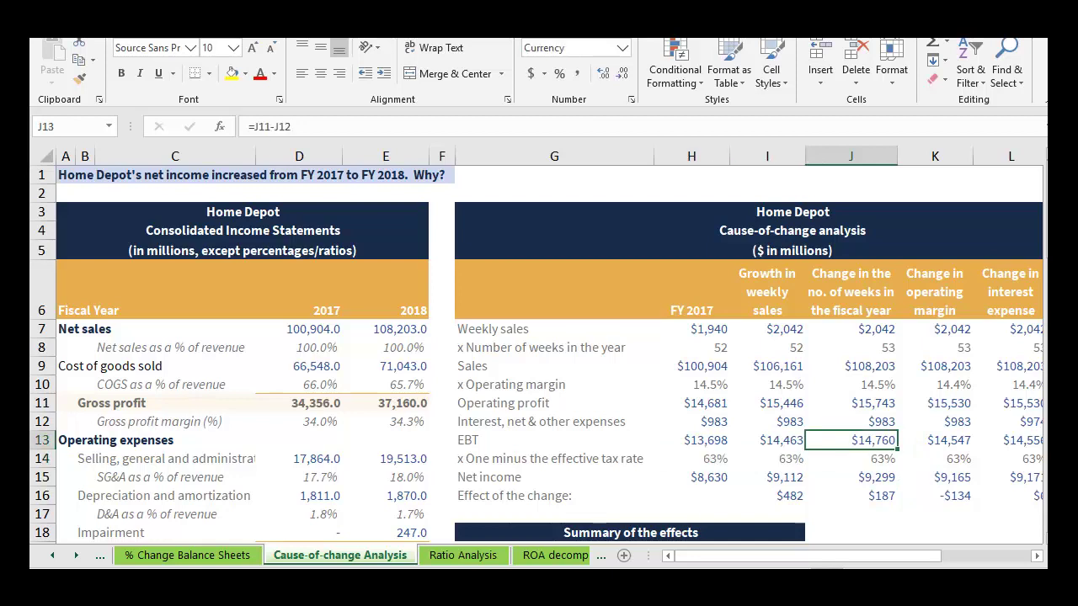
pyautogui.press('Down')
pyautogui.press('Down')
# Step: Highlight the effect of the change in J16 and the effect of having a 53rd week in I21 in yellow, and undo the highlights
pyautogui.press('Down')
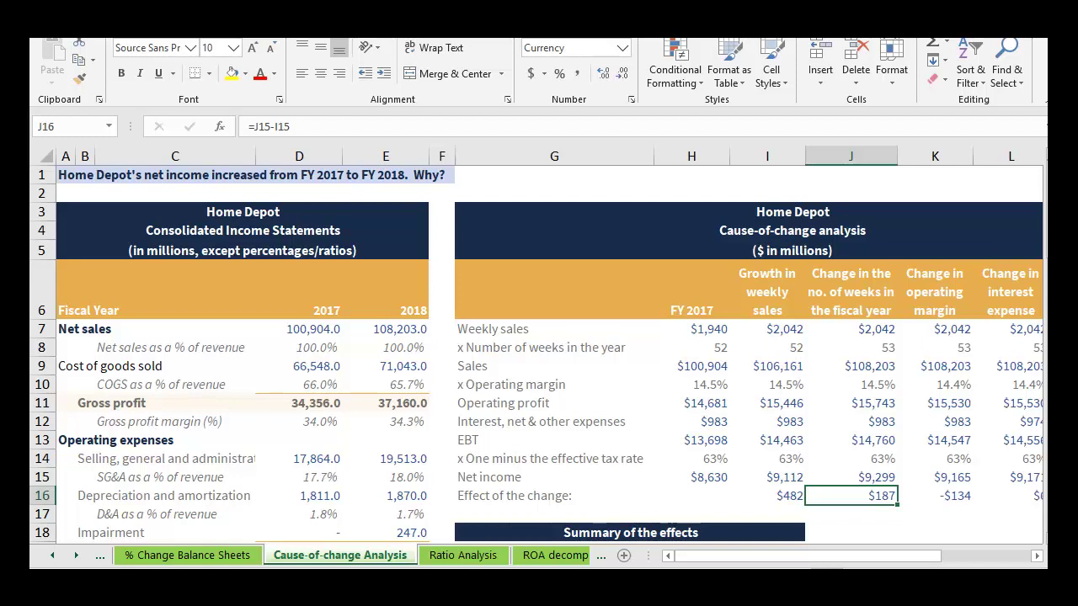
pyautogui.click(232, 74)
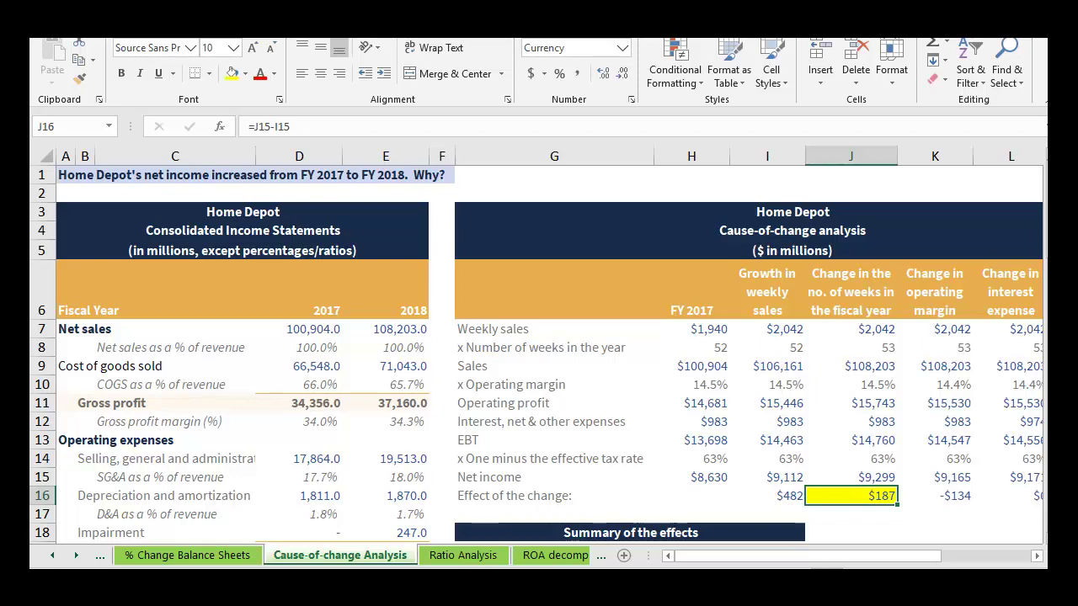
pyautogui.hotkey('ctrl', 'z')
pyautogui.scroll(-3, 536, 354)
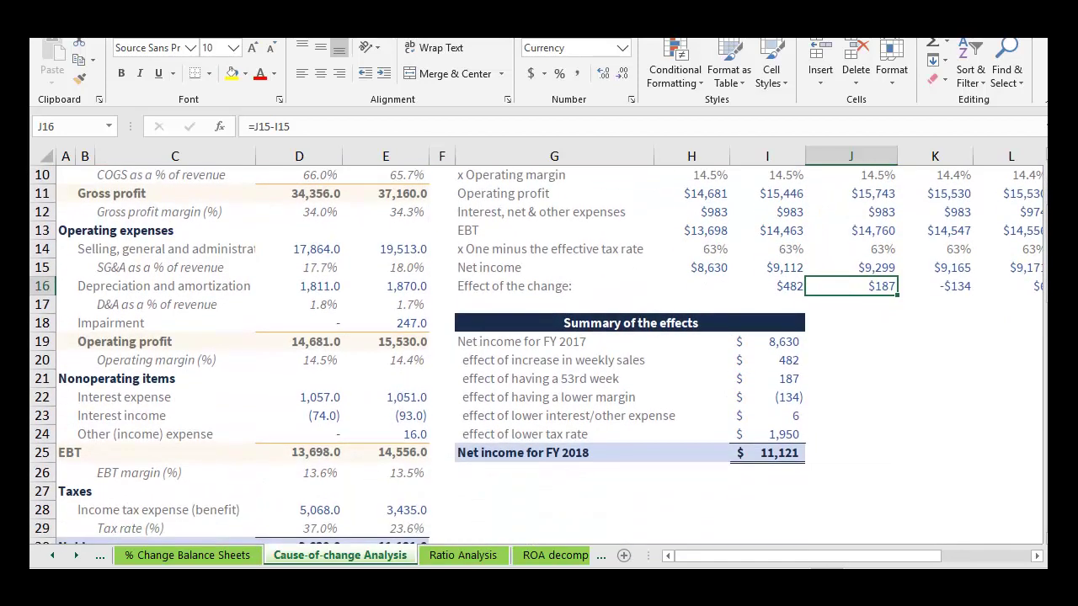
pyautogui.click(231, 73)
pyautogui.click(767, 379)
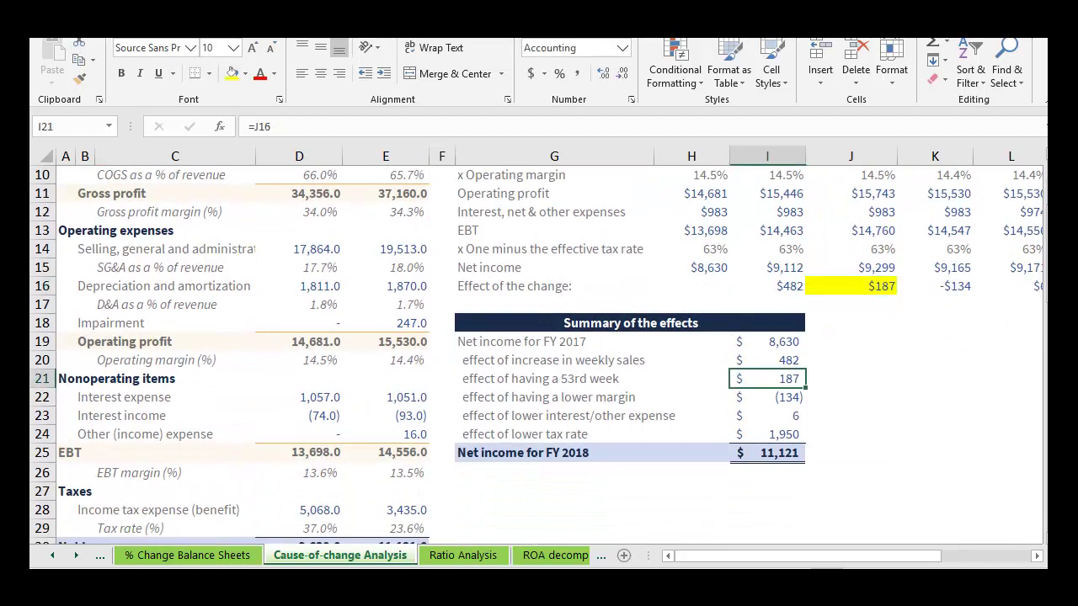
pyautogui.click(232, 73)
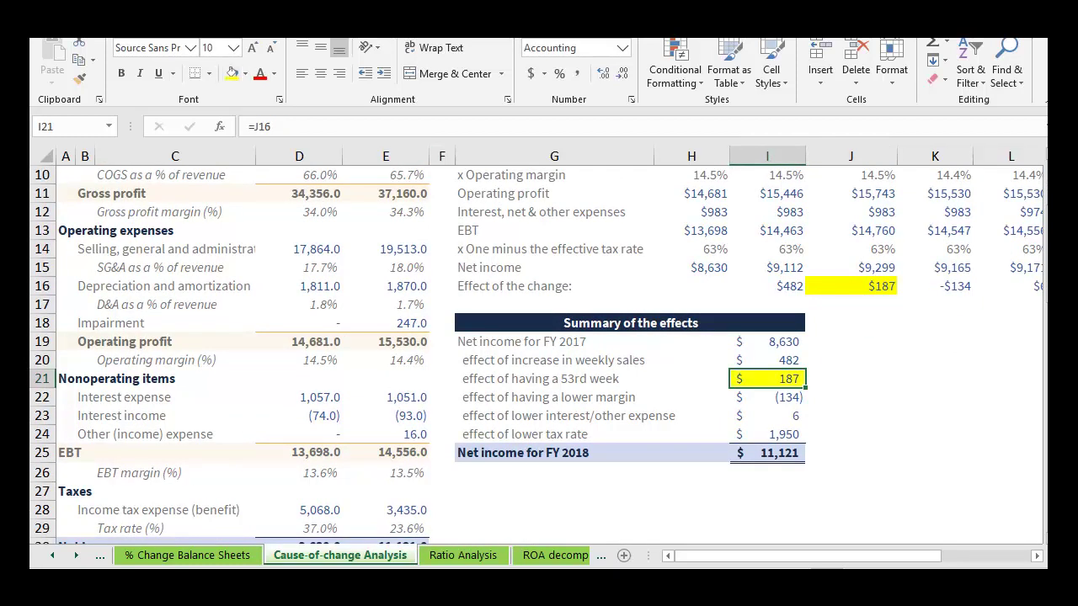
pyautogui.hotkey('ctrl', 'z')
pyautogui.hotkey('ctrl', 'z')
# Step: Review the summary entries for FY 2017 net income, the increase in weekly sales and the 53rd week in rows 19 to 21
pyautogui.click(767, 341)
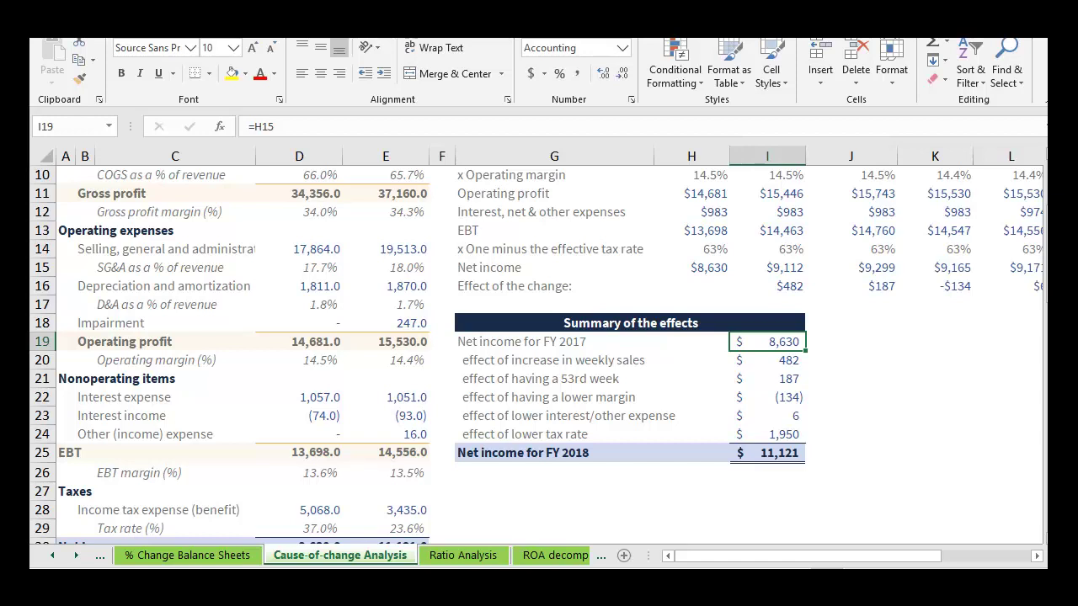
pyautogui.click(767, 361)
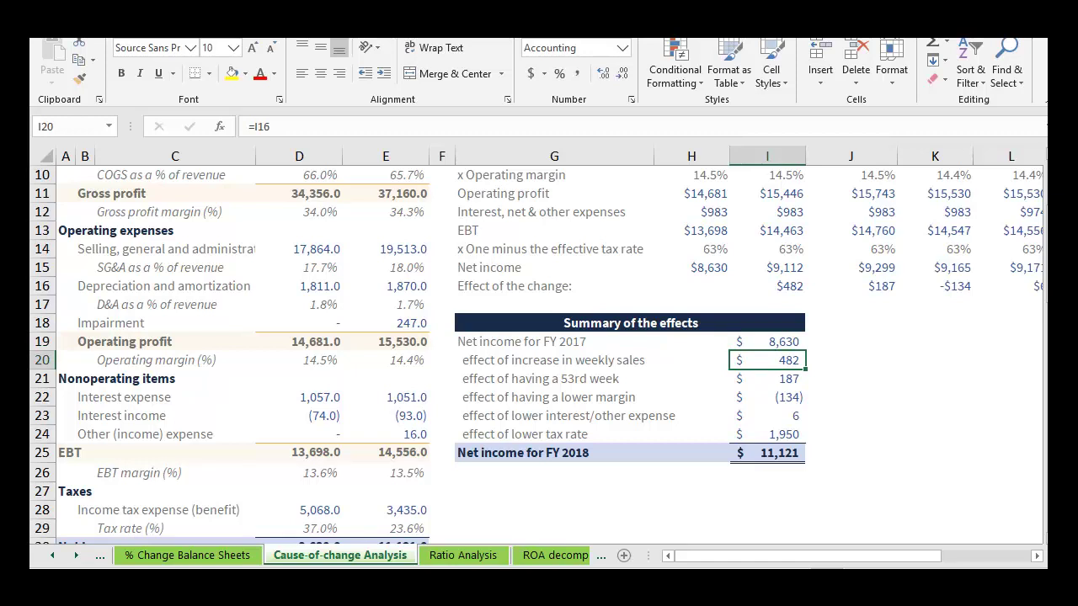
pyautogui.click(767, 379)
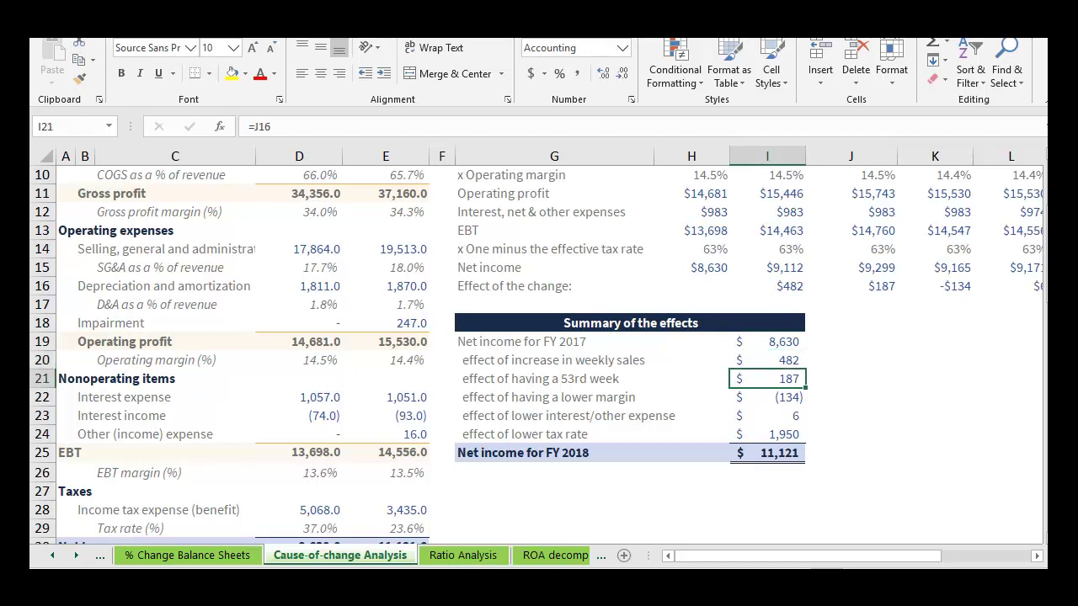
pyautogui.click(592, 379)
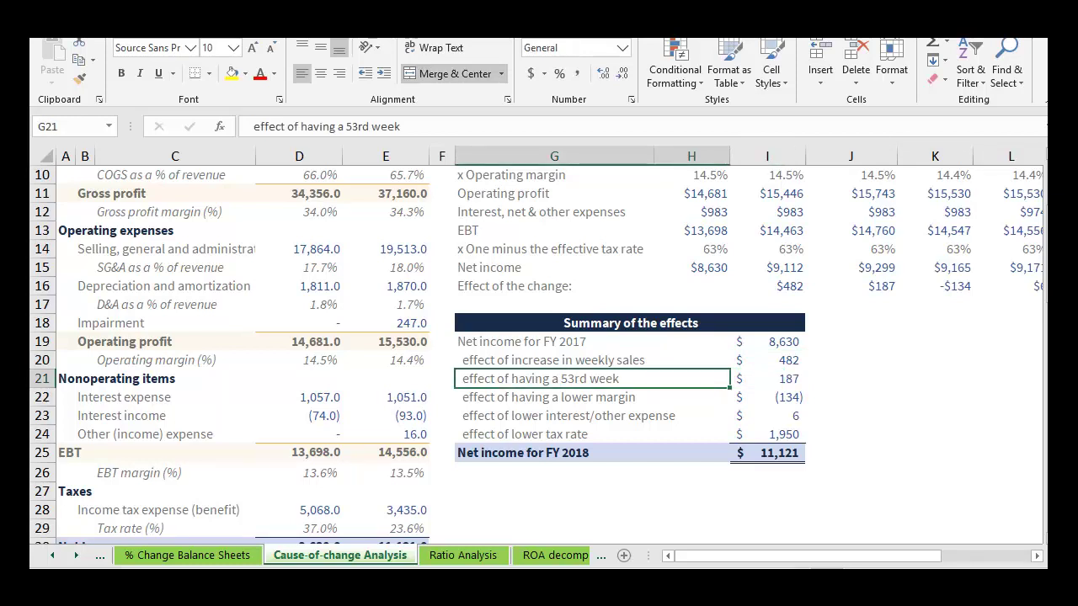
# Step: Compare weekly sales and number of weeks between columns J and K, and inspect the sales formula in K9
pyautogui.scroll(2, 538, 354)
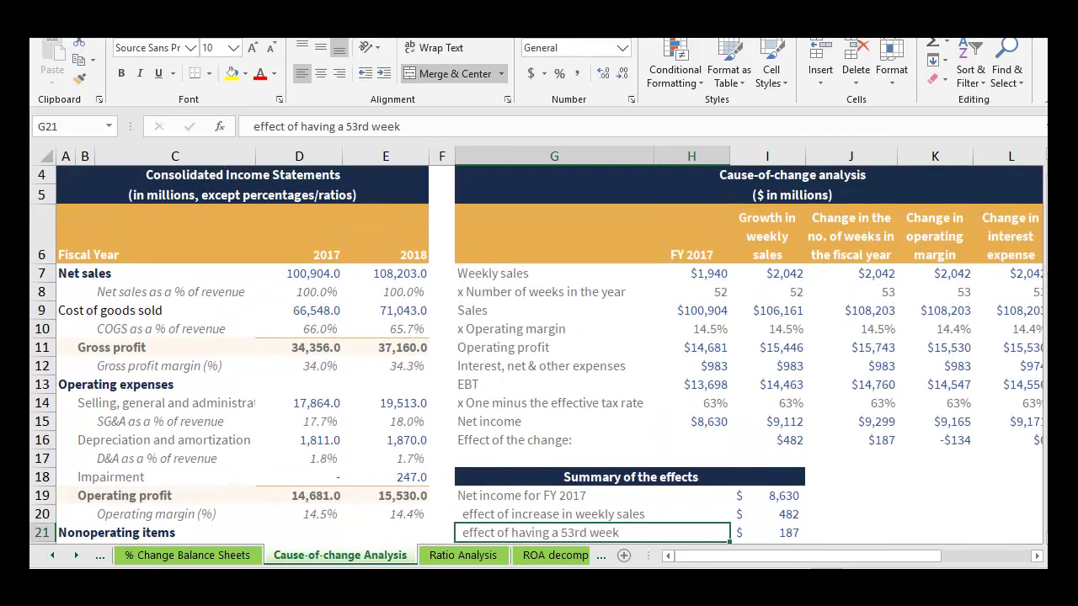
pyautogui.click(851, 273)
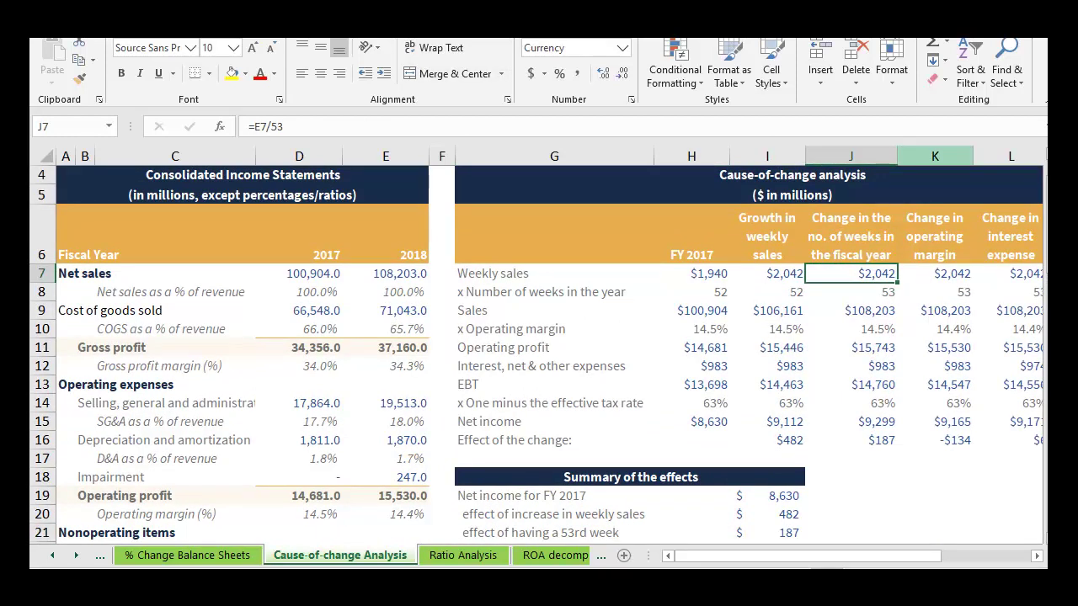
pyautogui.click(935, 157)
pyautogui.click(935, 274)
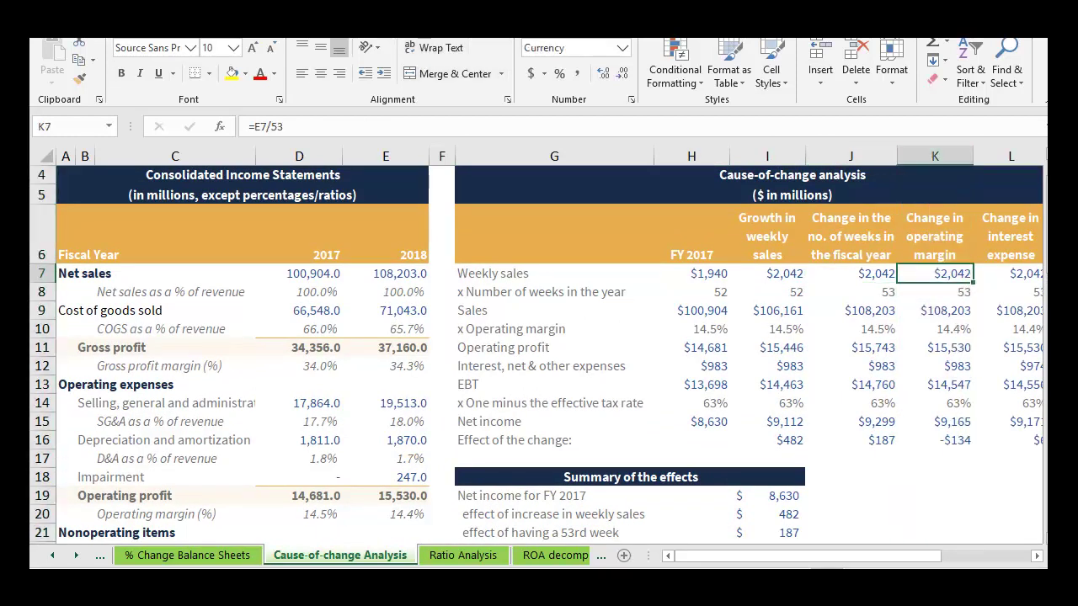
pyautogui.moveTo(935, 274); pyautogui.dragTo(851, 273)
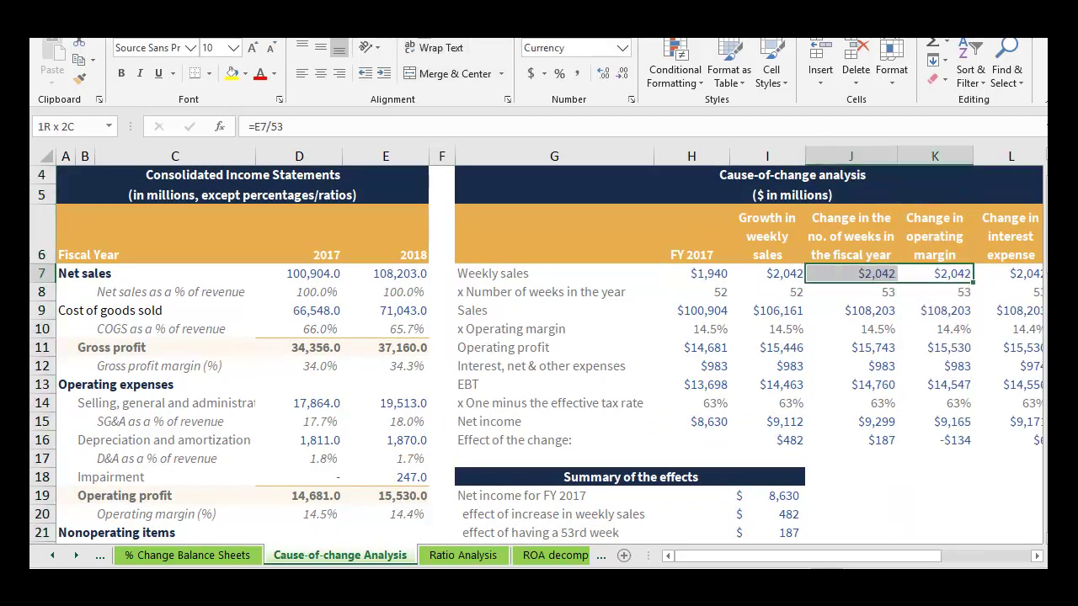
pyautogui.click(934, 292)
pyautogui.hotkey('shift', 'Left')
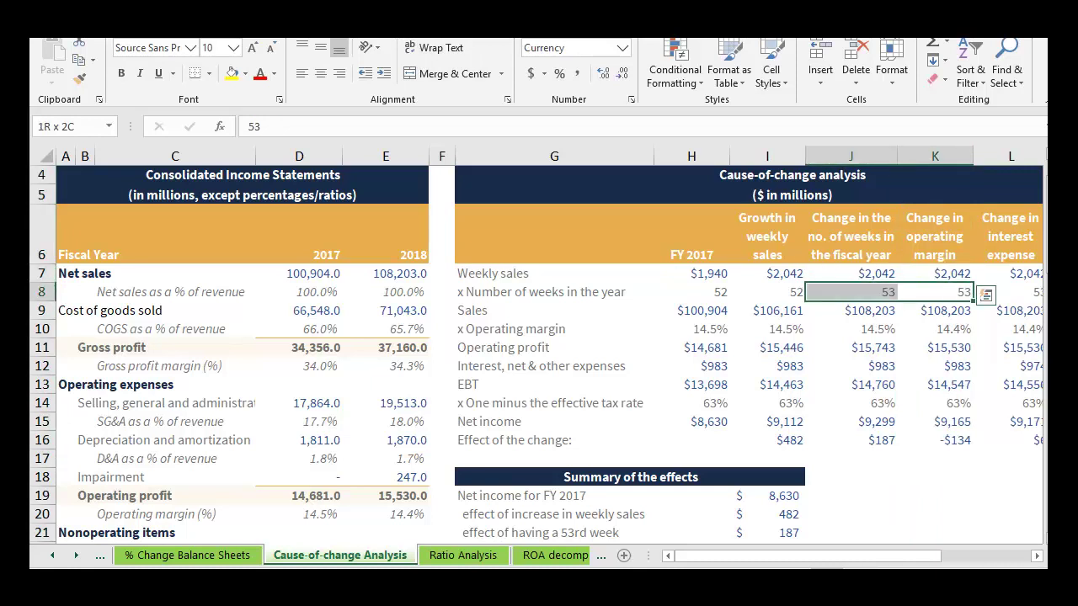
pyautogui.hotkey('ctrl', 'v')
pyautogui.click(850, 155)
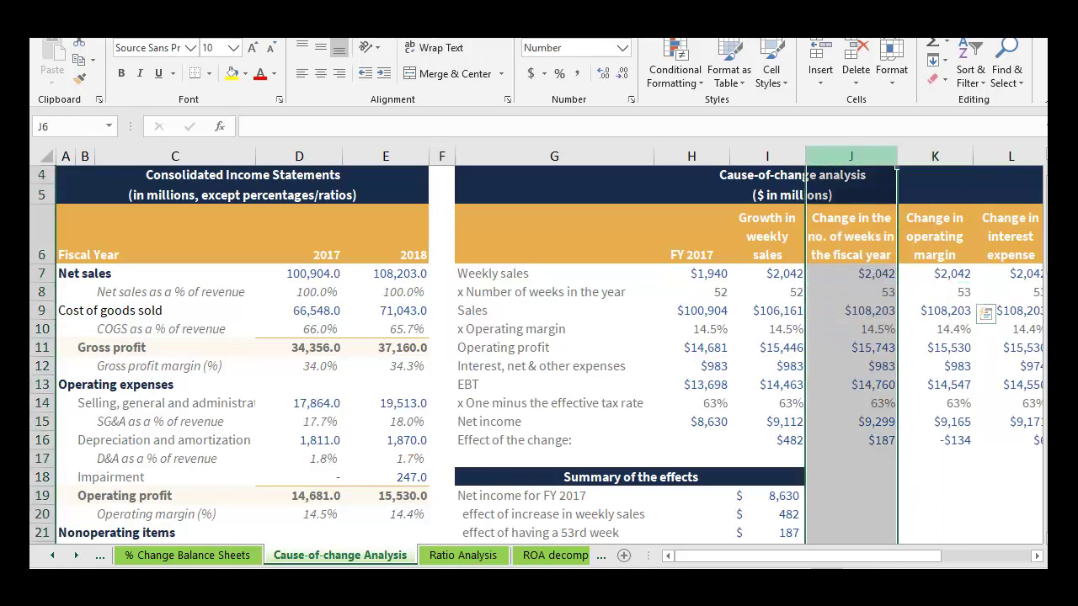
pyautogui.click(934, 310)
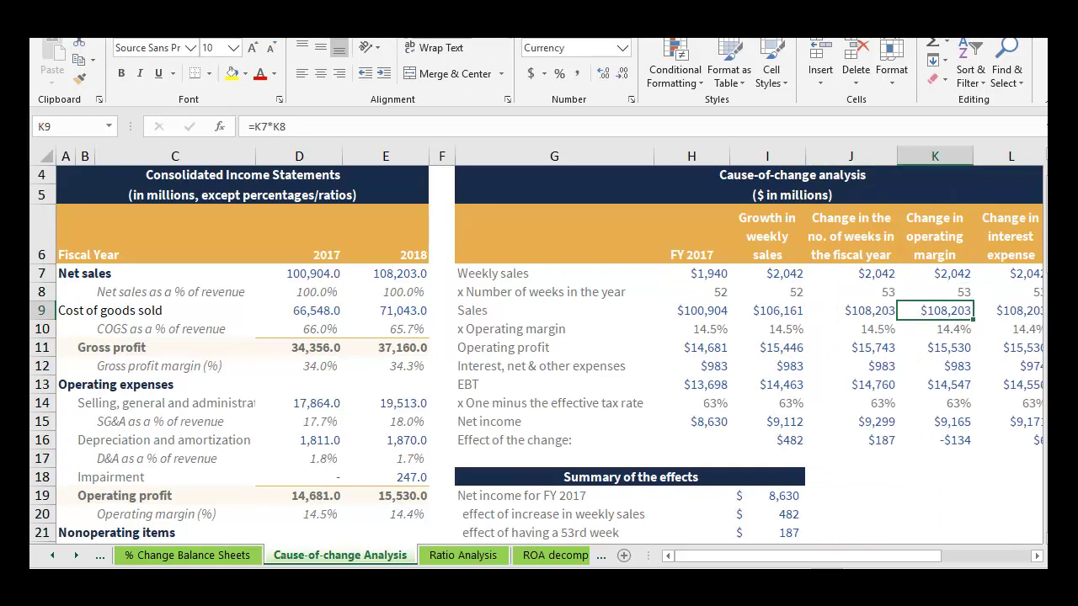
# Step: Highlight the operating margins in K10 and J10 in yellow, and undo both highlights
pyautogui.click(935, 329)
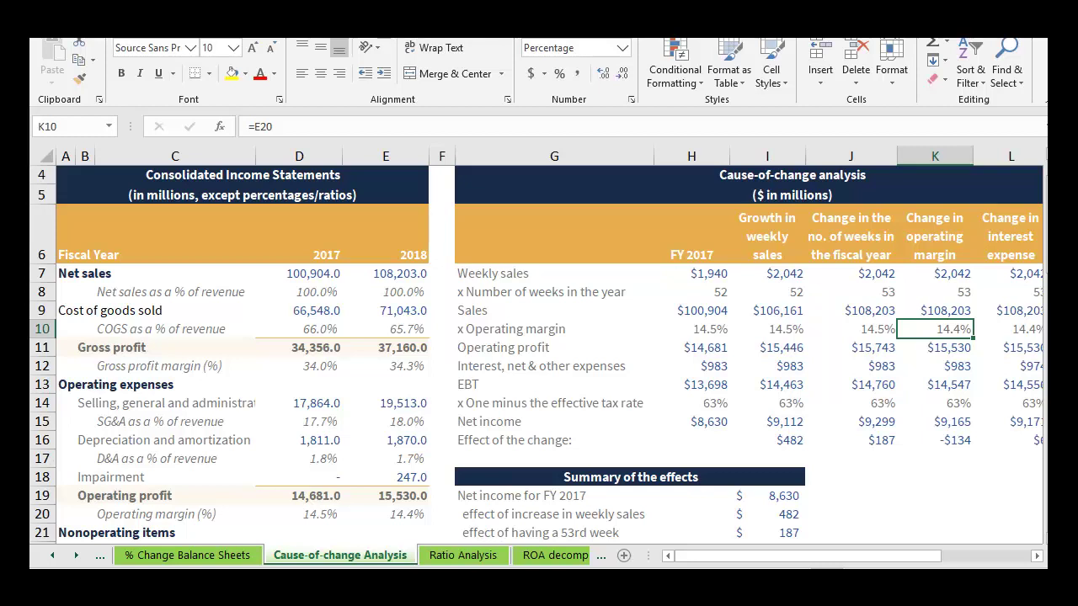
pyautogui.click(231, 74)
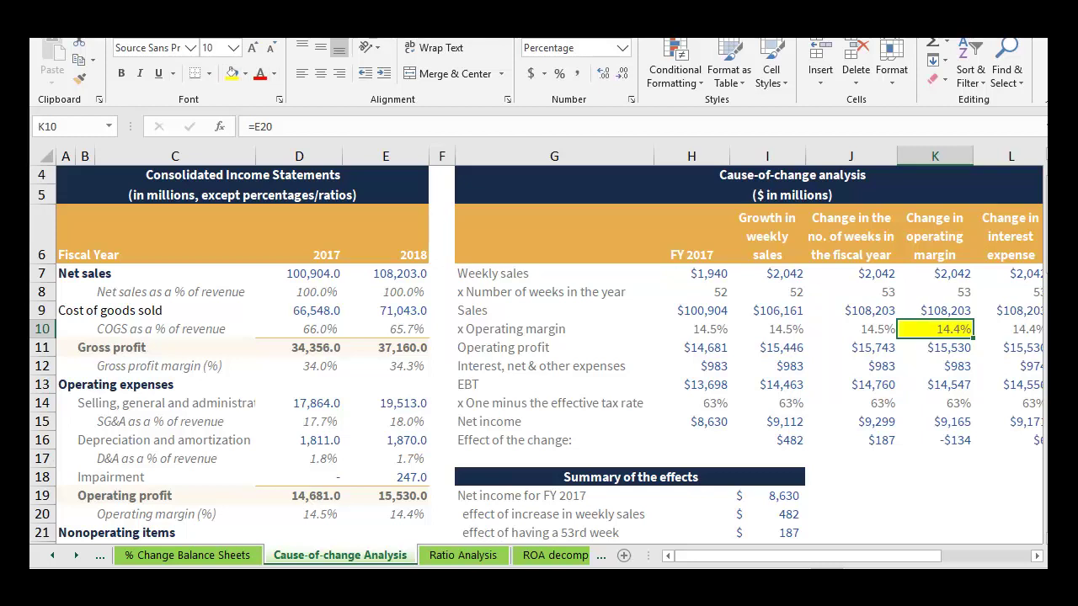
pyautogui.click(851, 329)
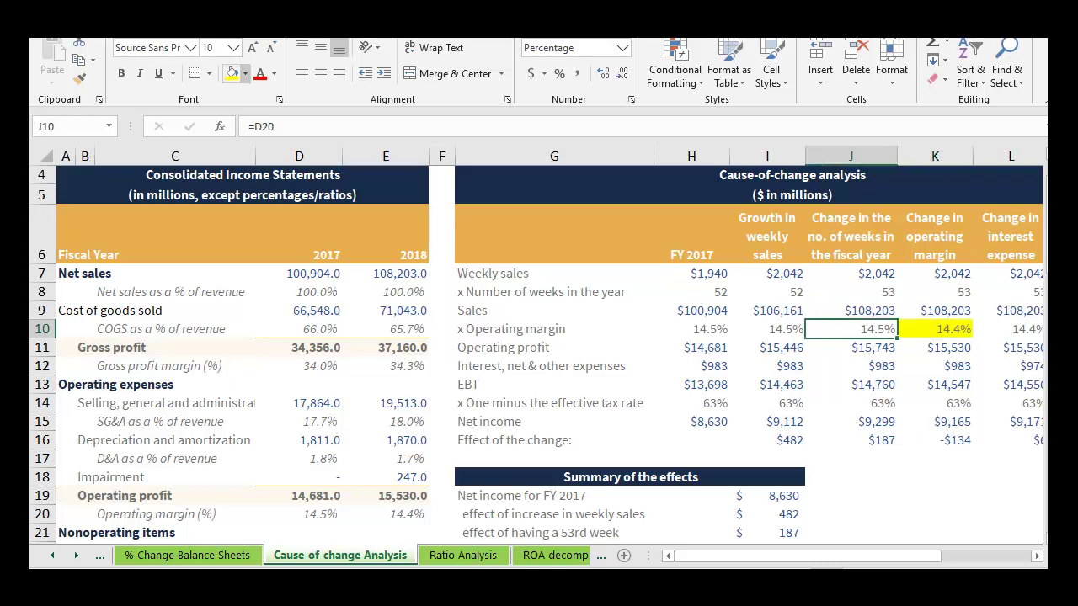
pyautogui.click(231, 73)
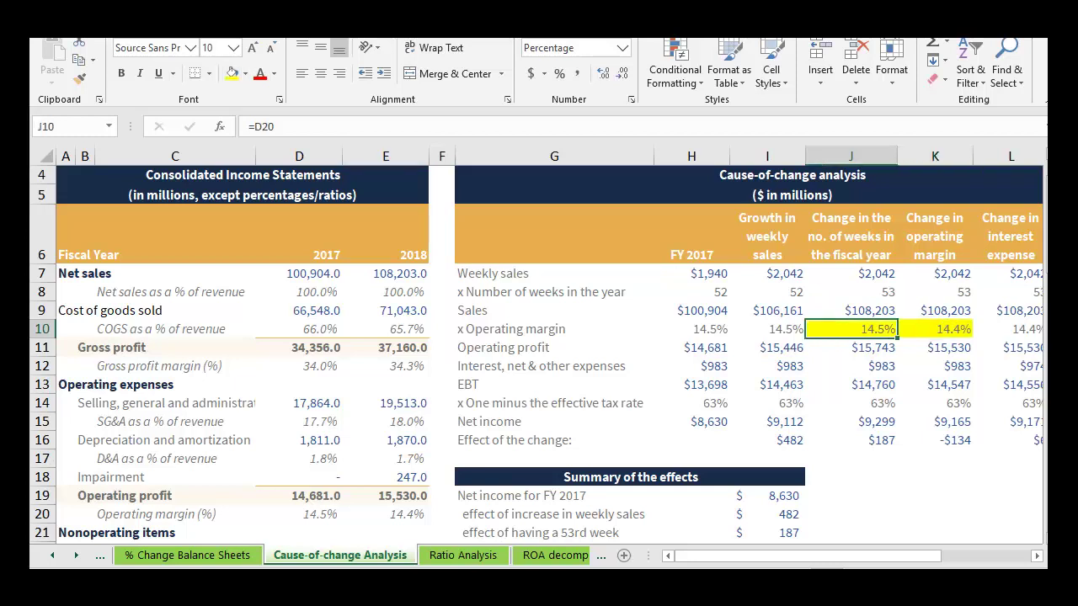
pyautogui.hotkey('ctrl', 'z')
pyautogui.hotkey('ctrl', 'z')
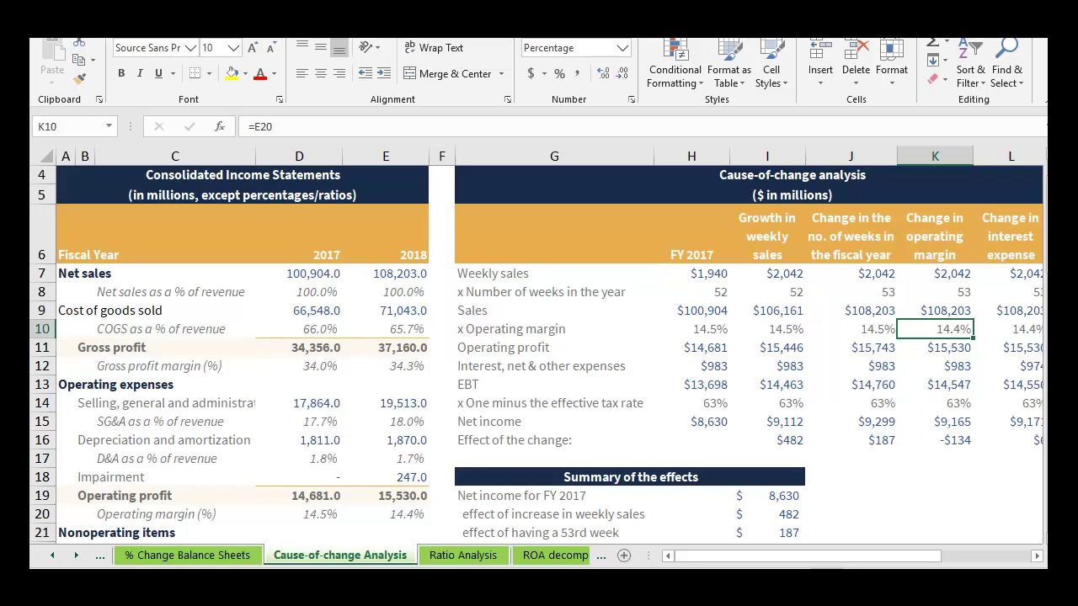
# Step: Inspect the interest expense, tax rate and effect-of-the-change formulas under "Change in operating margin" in K12, K14 and K16
pyautogui.click(935, 366)
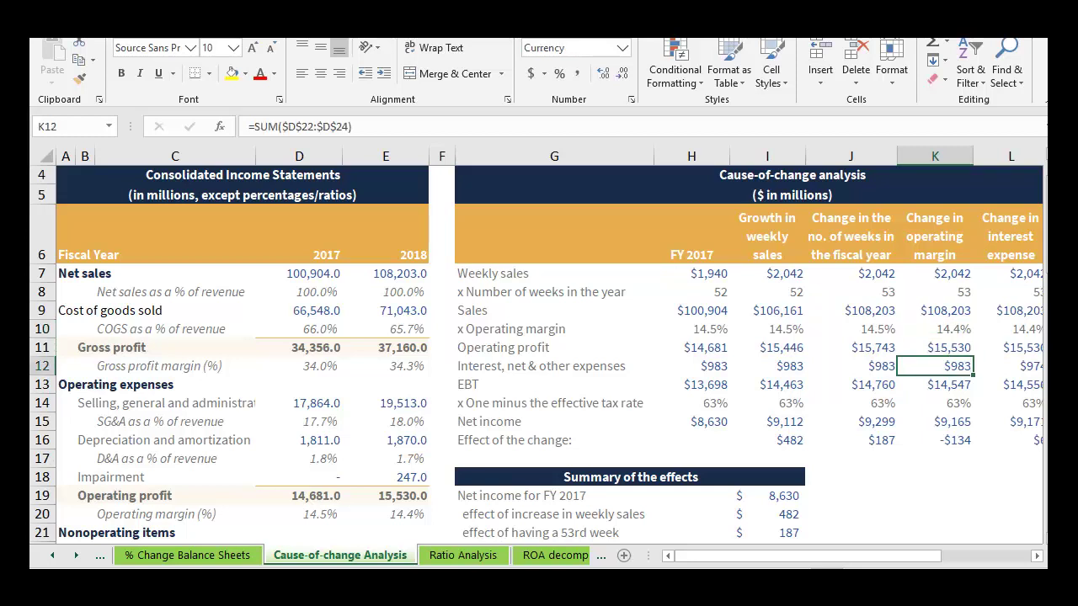
pyautogui.click(934, 404)
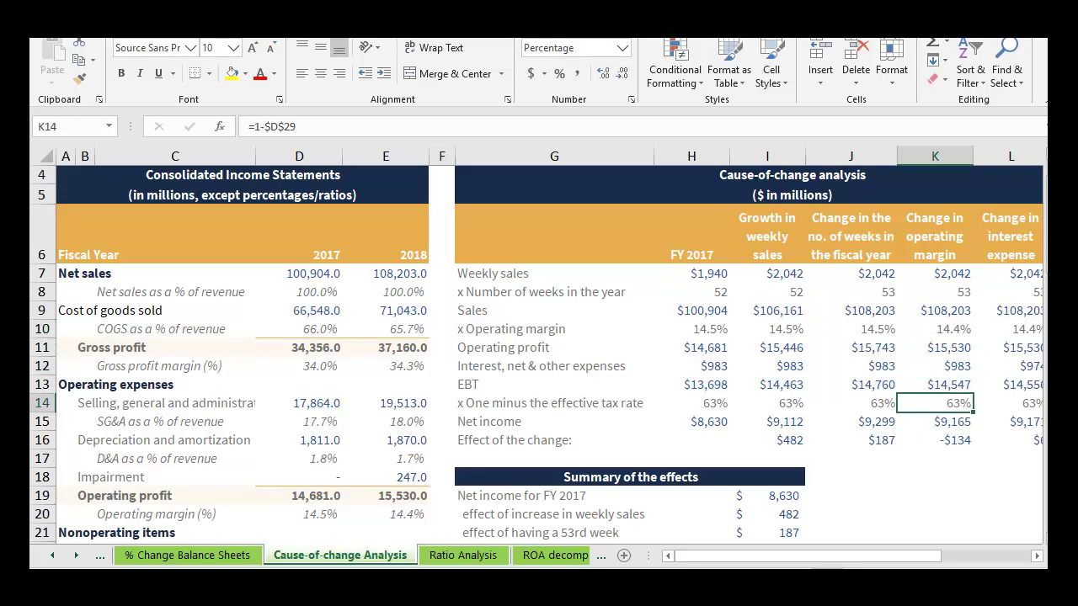
pyautogui.click(935, 440)
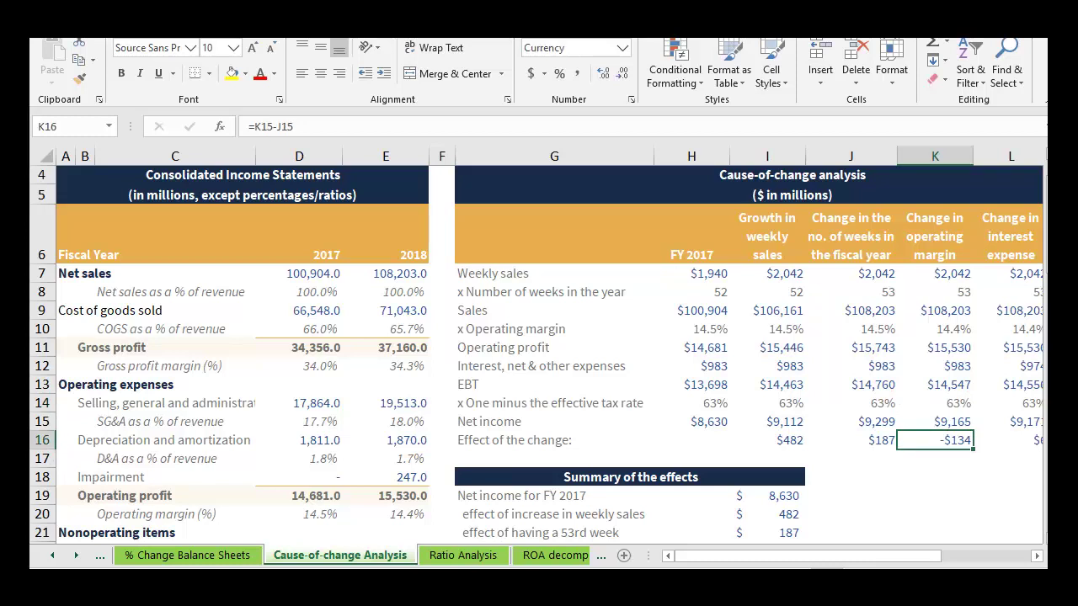
# Step: Compare the net income results in I15:K15 across the weekly sales, number of weeks and operating margin change columns
pyautogui.click(935, 422)
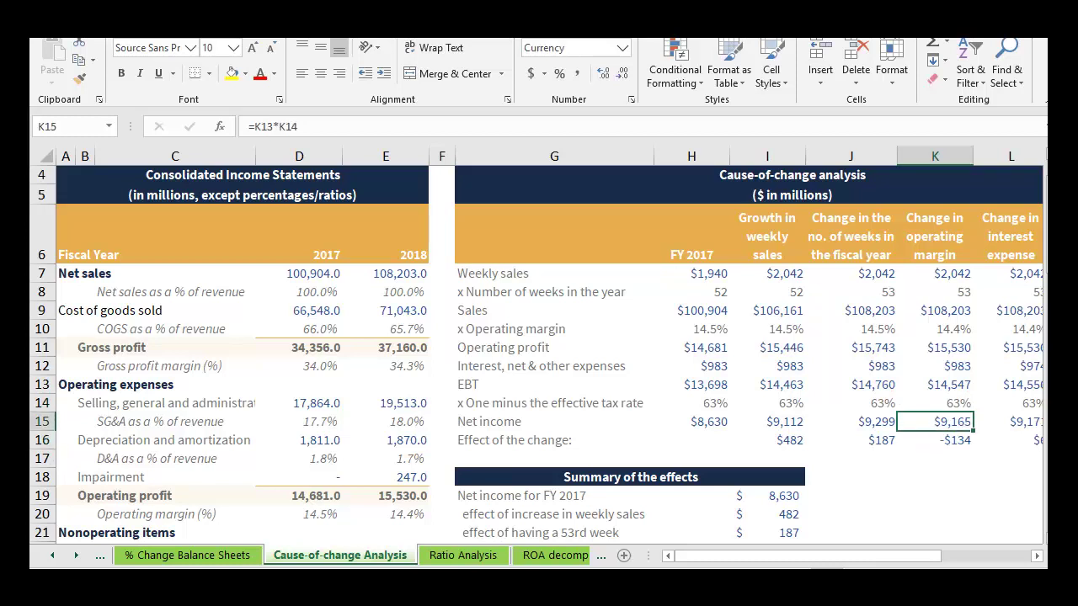
pyautogui.moveTo(768, 237); pyautogui.dragTo(934, 422)
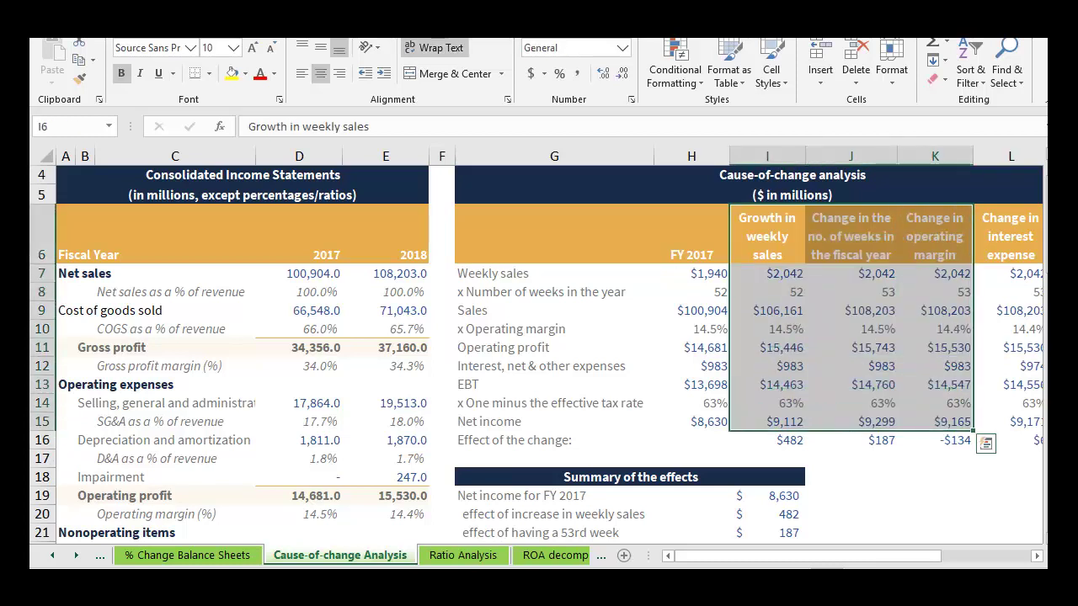
pyautogui.click(935, 421)
pyautogui.moveTo(768, 422); pyautogui.dragTo(935, 422)
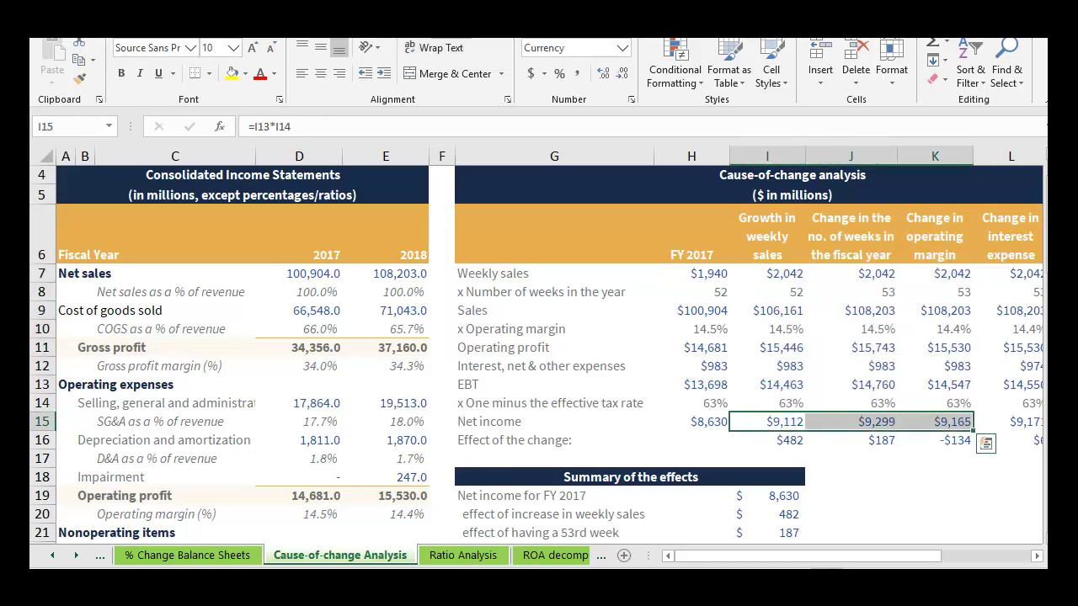
pyautogui.click(987, 444)
pyautogui.click(934, 459)
pyautogui.click(935, 422)
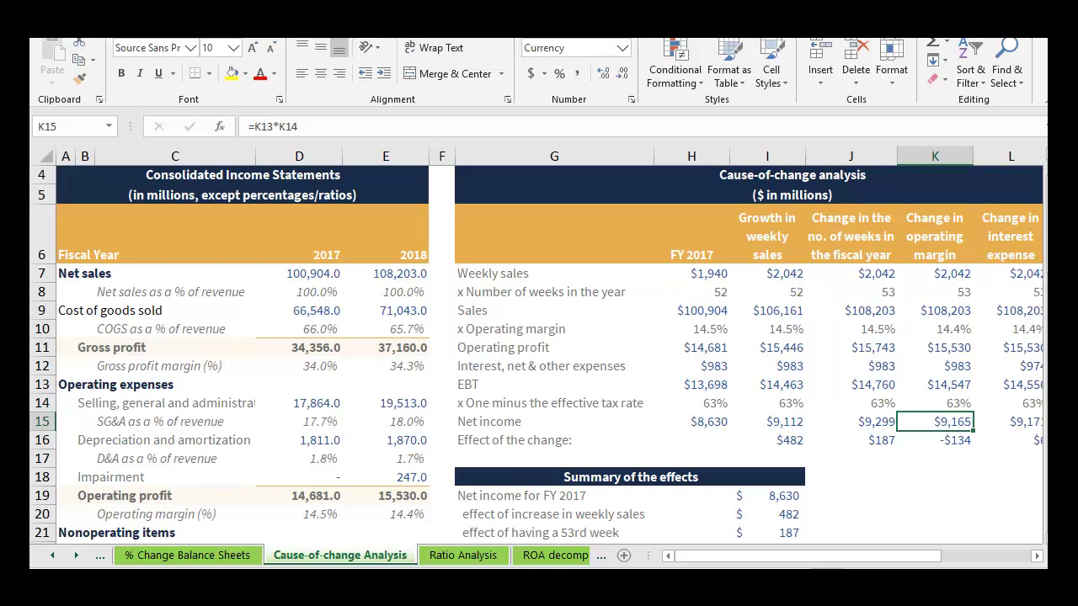
pyautogui.moveTo(767, 237); pyautogui.dragTo(935, 422)
pyautogui.click(935, 478)
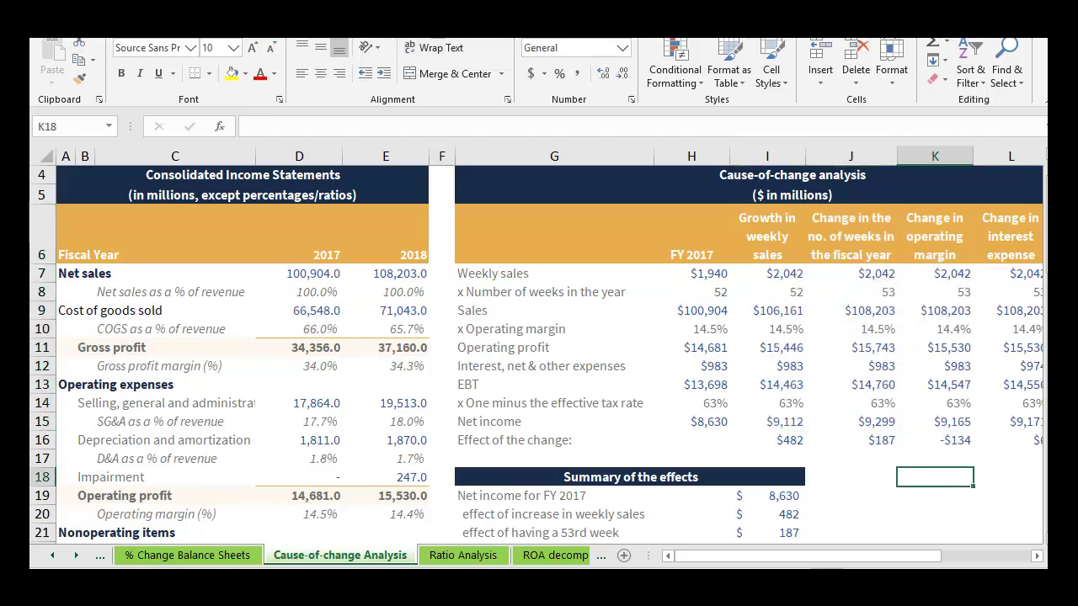
pyautogui.click(935, 422)
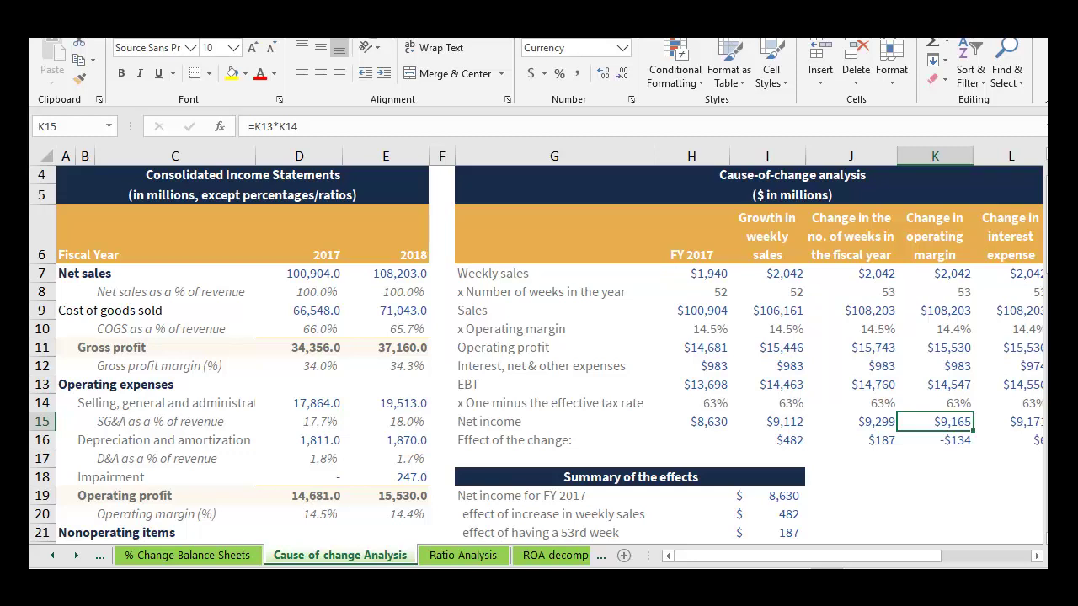
# Step: Review the "Change in operating margin" heading in K6, the summary of the effects, and the FY 2017 net income formula in H15
pyautogui.hotkey('ctrl', 'Up')
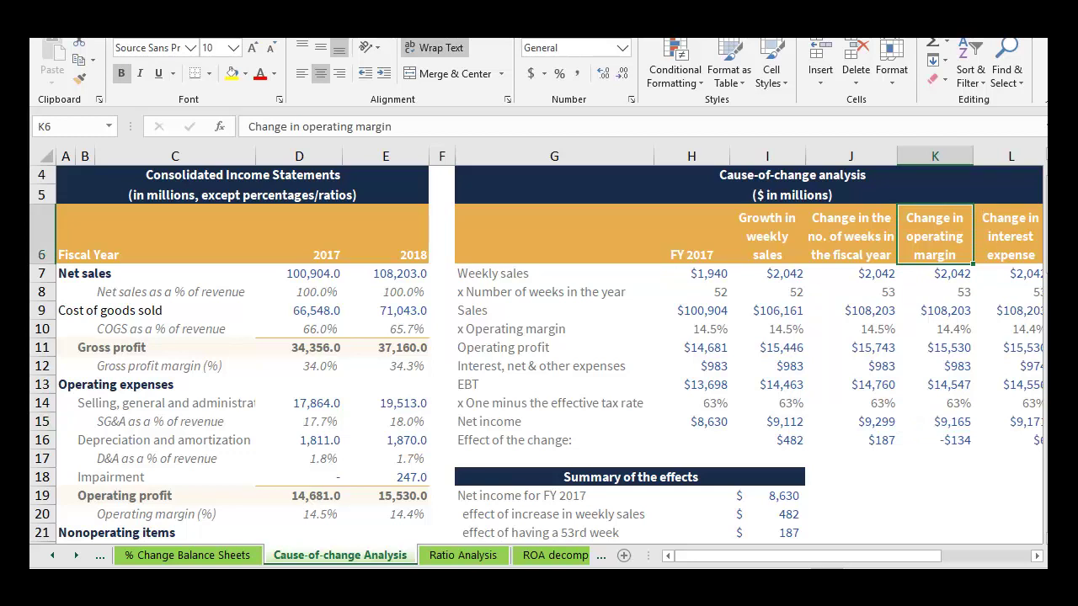
pyautogui.scroll(-1, 537, 354)
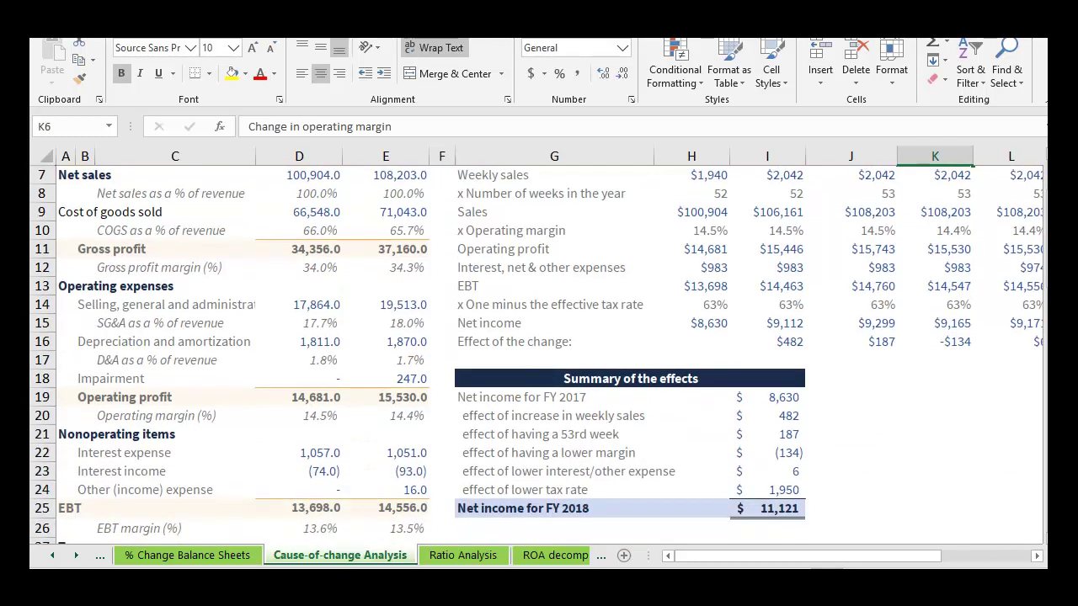
pyautogui.scroll(2, 536, 354)
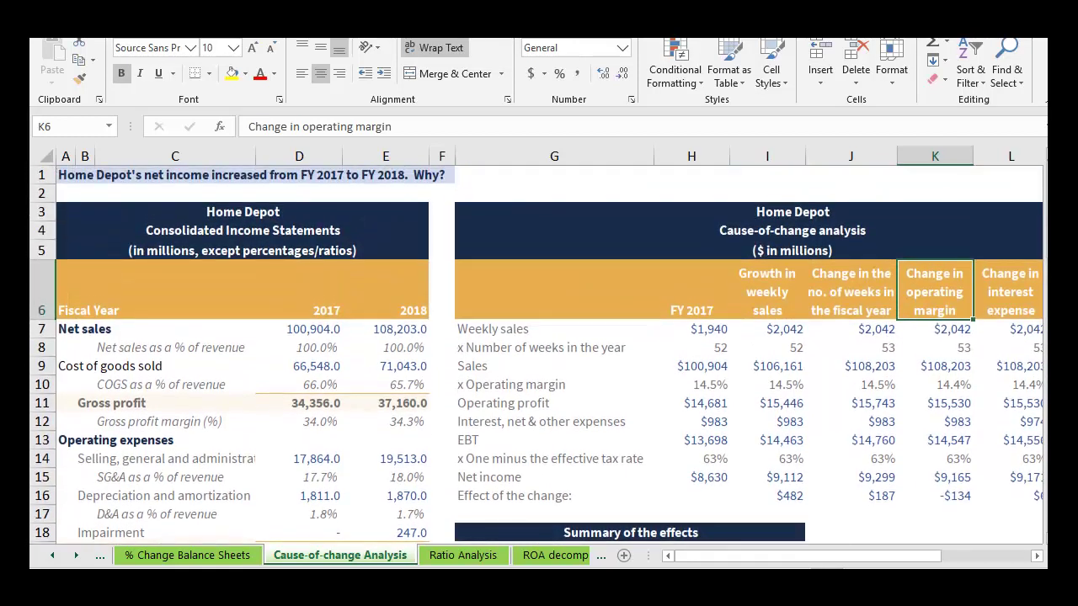
pyautogui.click(691, 478)
pyautogui.scroll(-1, 691, 477)
pyautogui.scroll(1, 692, 478)
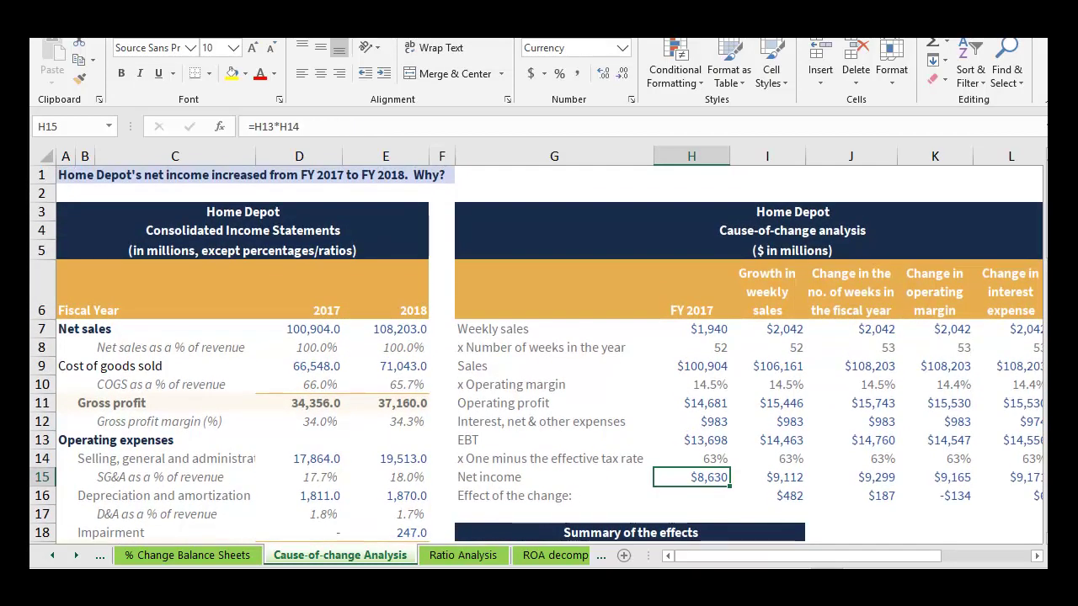
# Step: Highlight the weekly sales effect in I16 and its net income in I15 in yellow, and undo both highlights
pyautogui.click(767, 496)
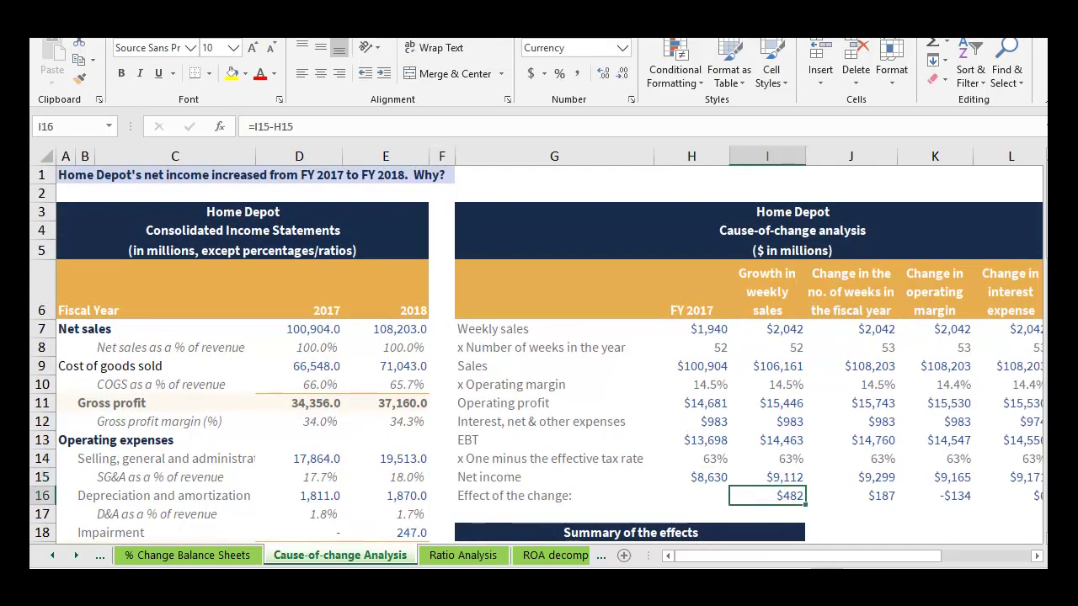
pyautogui.click(231, 73)
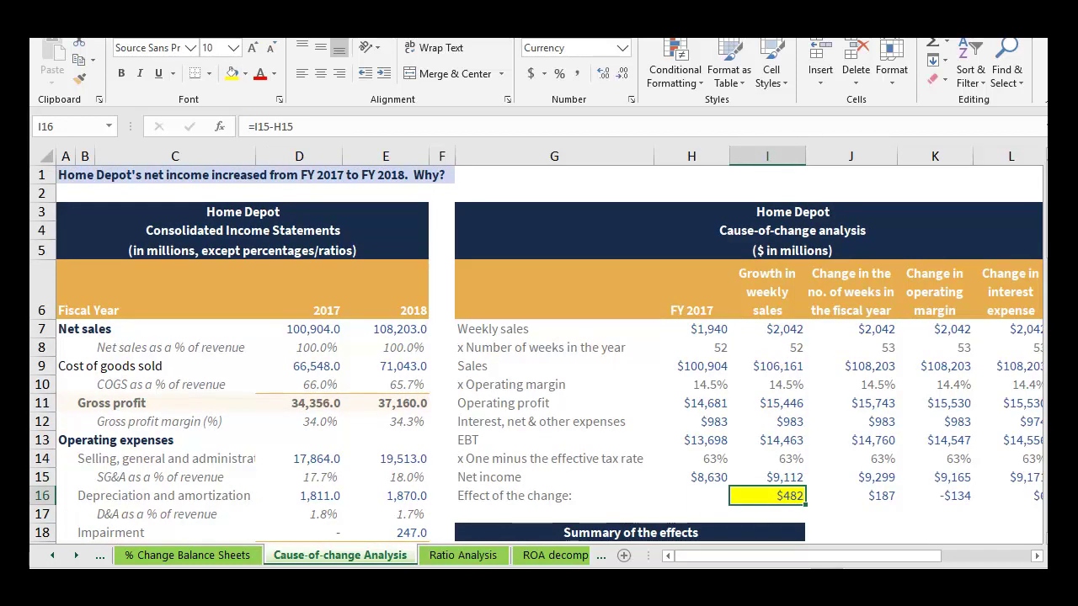
pyautogui.click(692, 477)
pyautogui.click(767, 478)
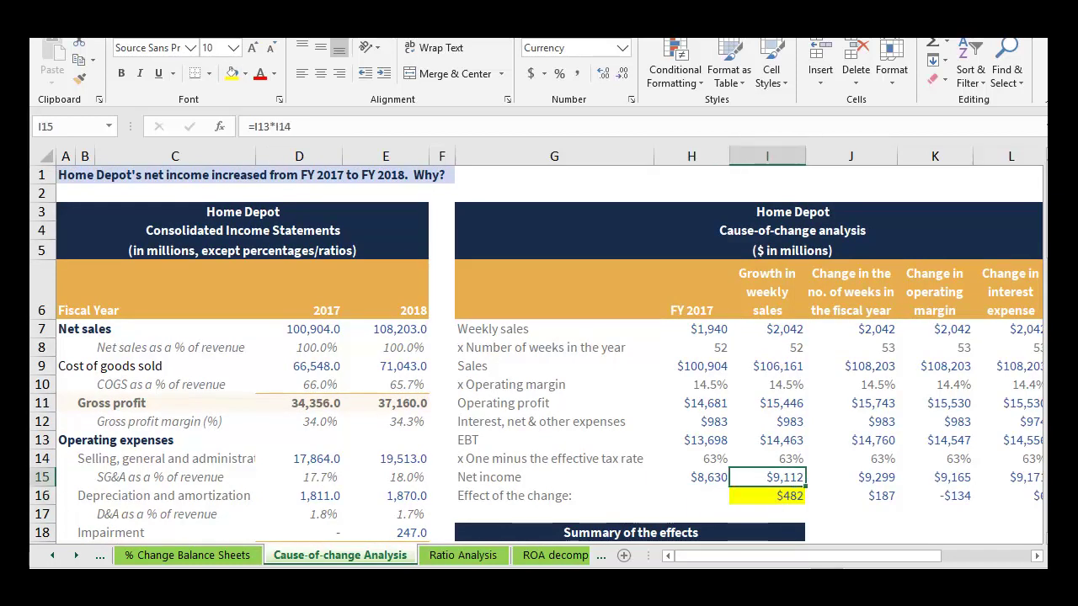
pyautogui.click(232, 74)
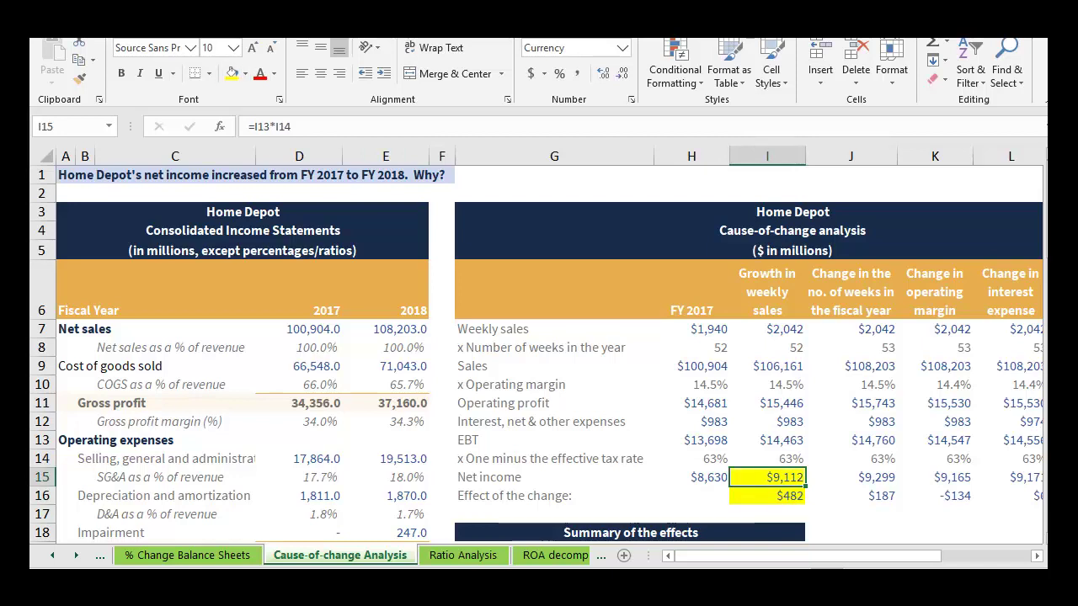
pyautogui.hotkey('ctrl', 'z')
pyautogui.hotkey('ctrl', 'z')
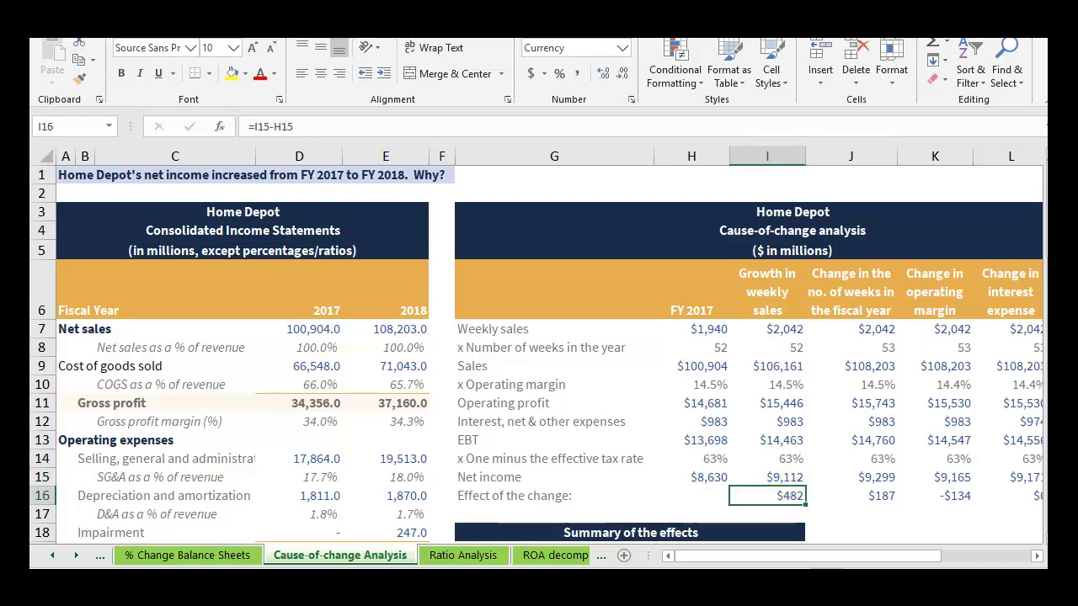
# Step: Highlight the number-of-weeks effect in J16 and the net incomes in I15:J15 in yellow, and undo both highlights
pyautogui.click(850, 496)
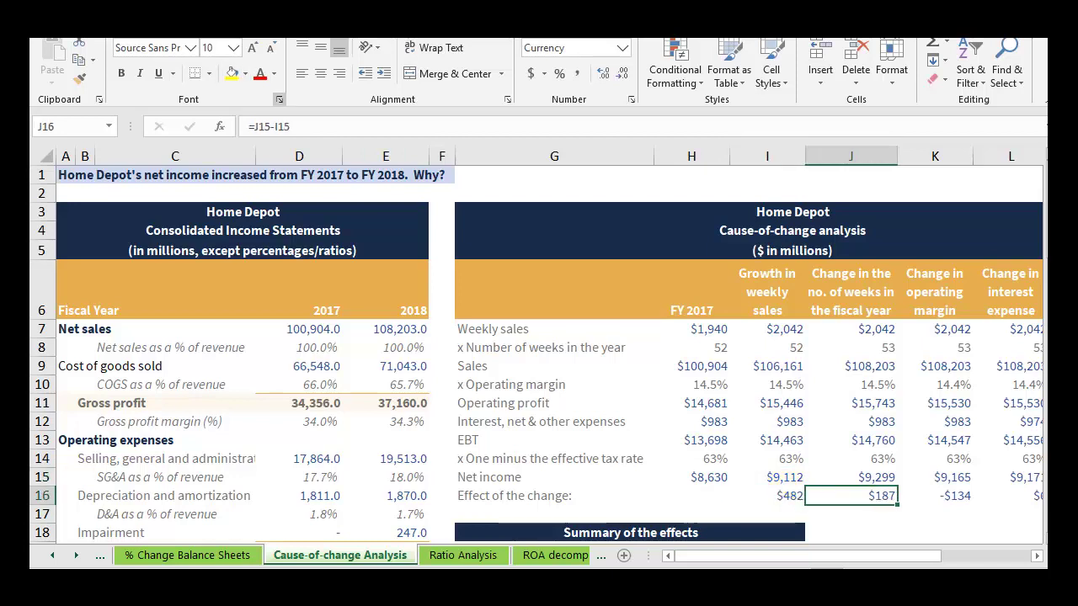
pyautogui.click(233, 74)
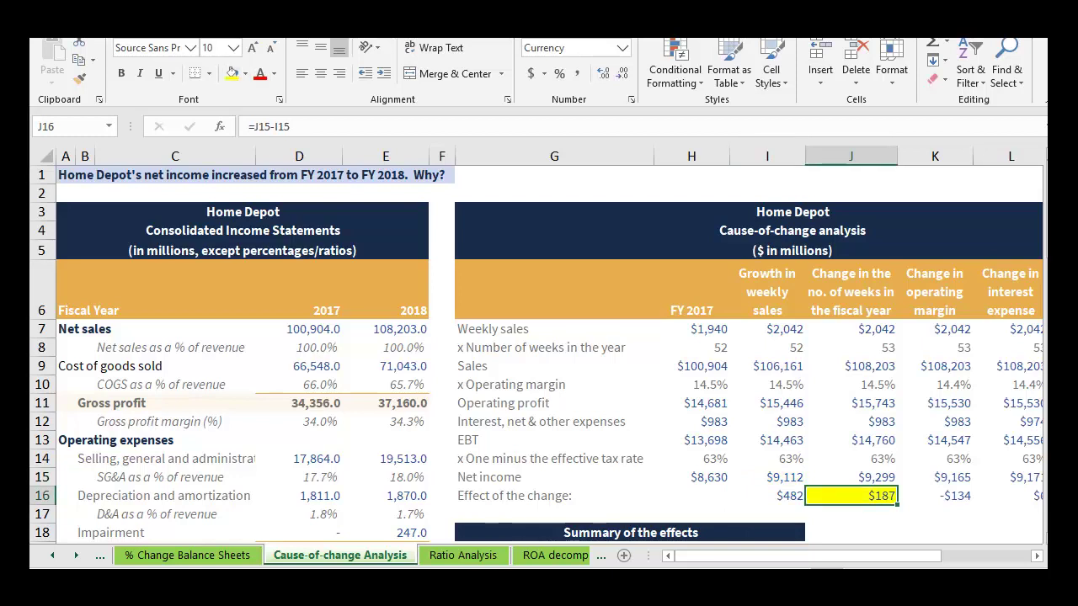
pyautogui.moveTo(851, 478); pyautogui.dragTo(767, 477)
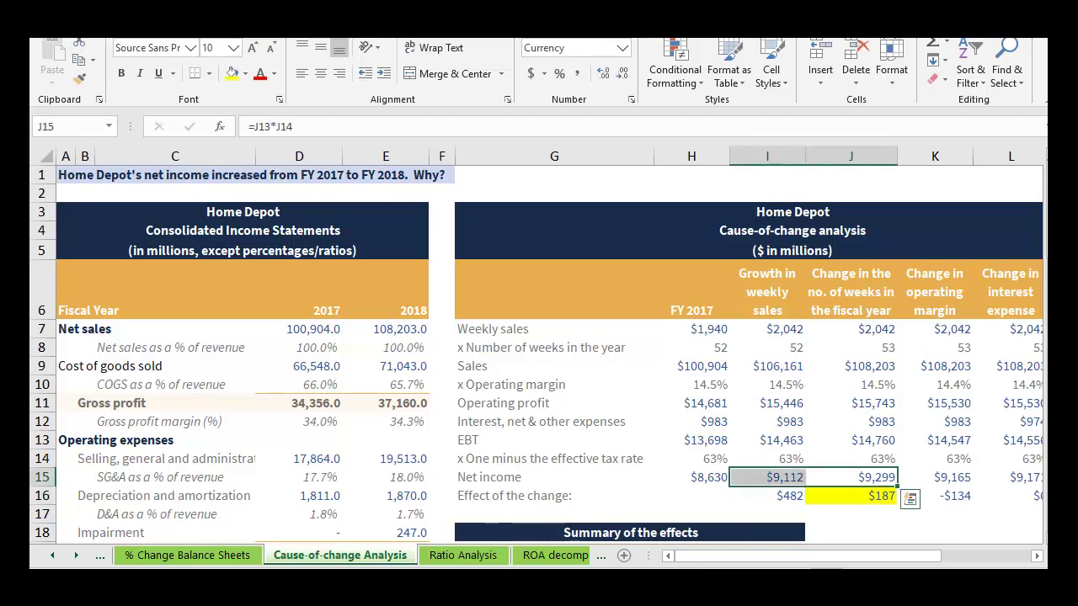
pyautogui.click(231, 73)
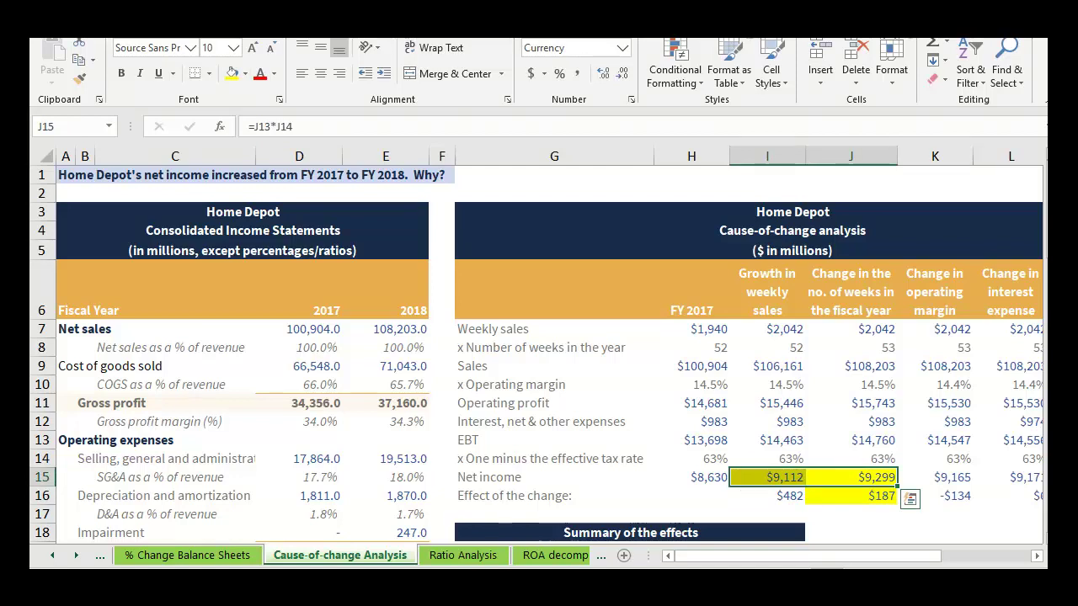
pyautogui.hotkey('ctrl', 'z')
pyautogui.hotkey('ctrl', 'z')
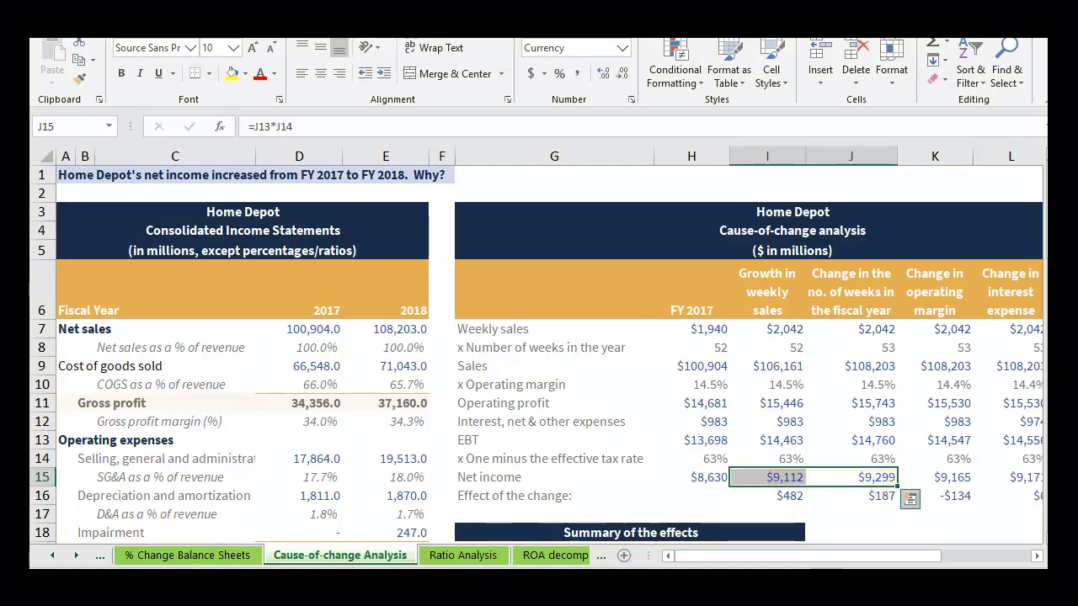
pyautogui.click(850, 478)
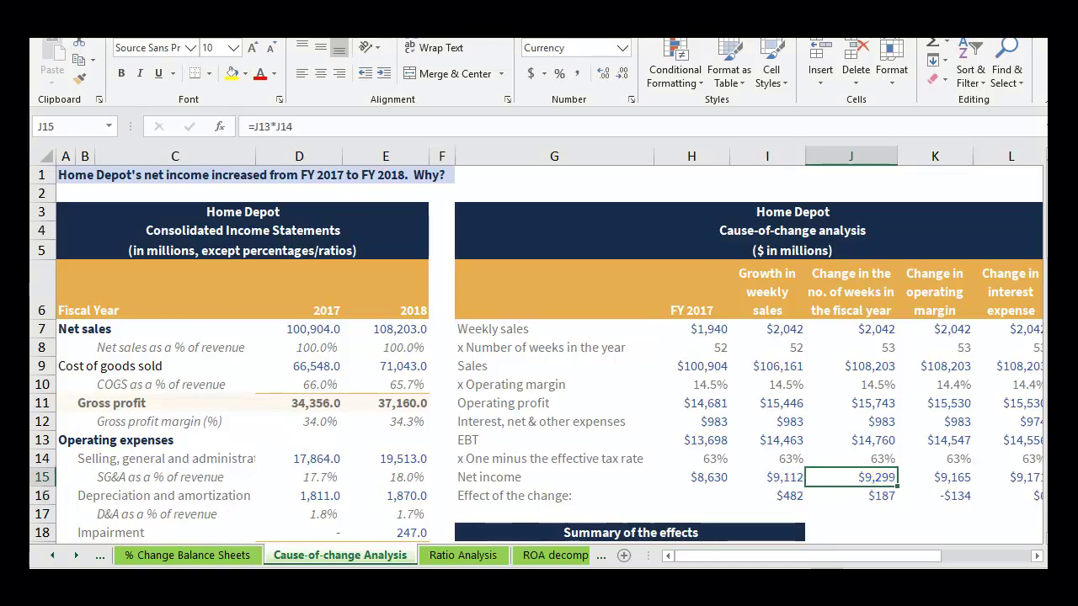
# Step: Highlight the net incomes in J15:K15 in yellow, check the operating margin effect formula in K16, and undo the highlight
pyautogui.click(935, 496)
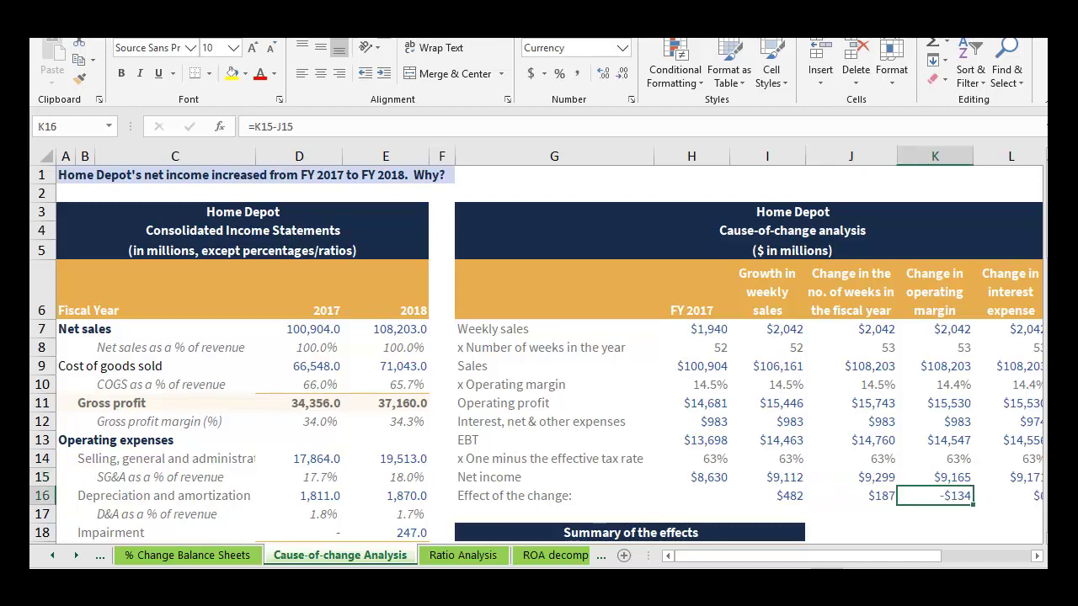
pyautogui.click(935, 477)
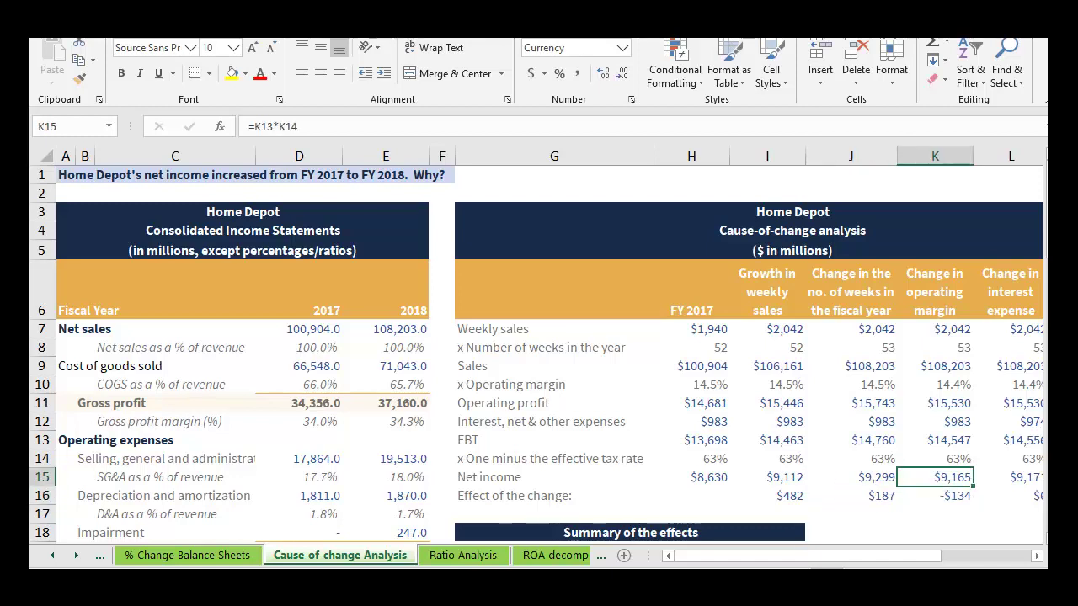
pyautogui.moveTo(851, 477); pyautogui.dragTo(935, 478)
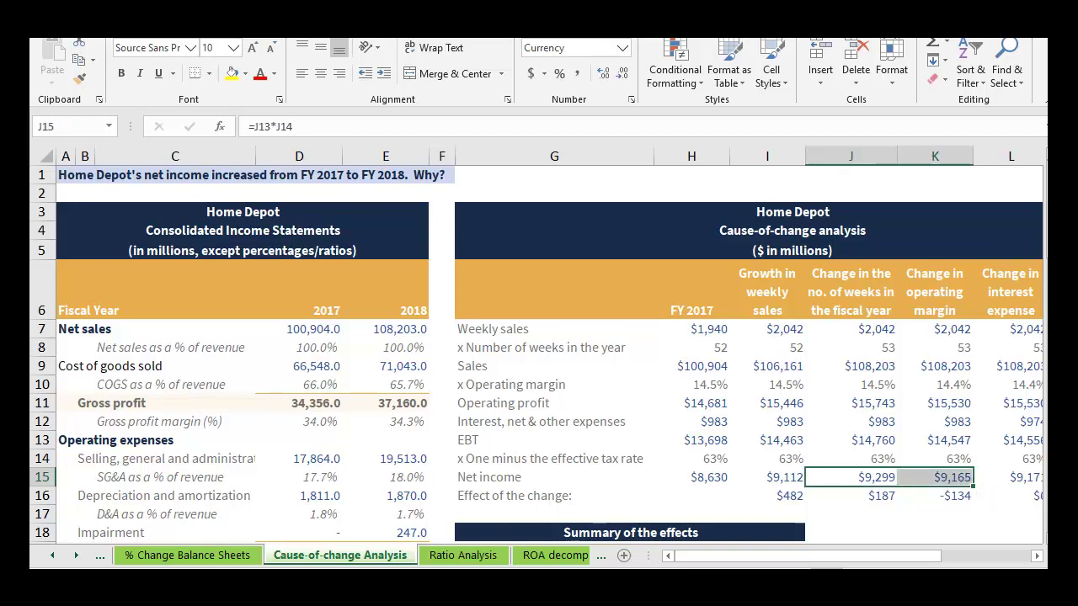
pyautogui.click(233, 75)
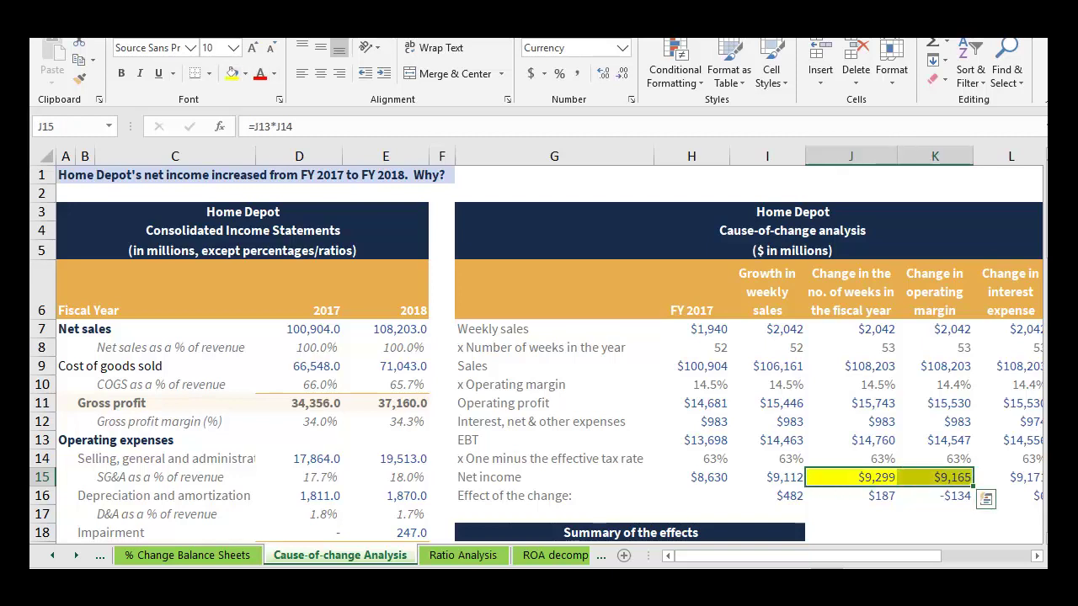
pyautogui.click(934, 496)
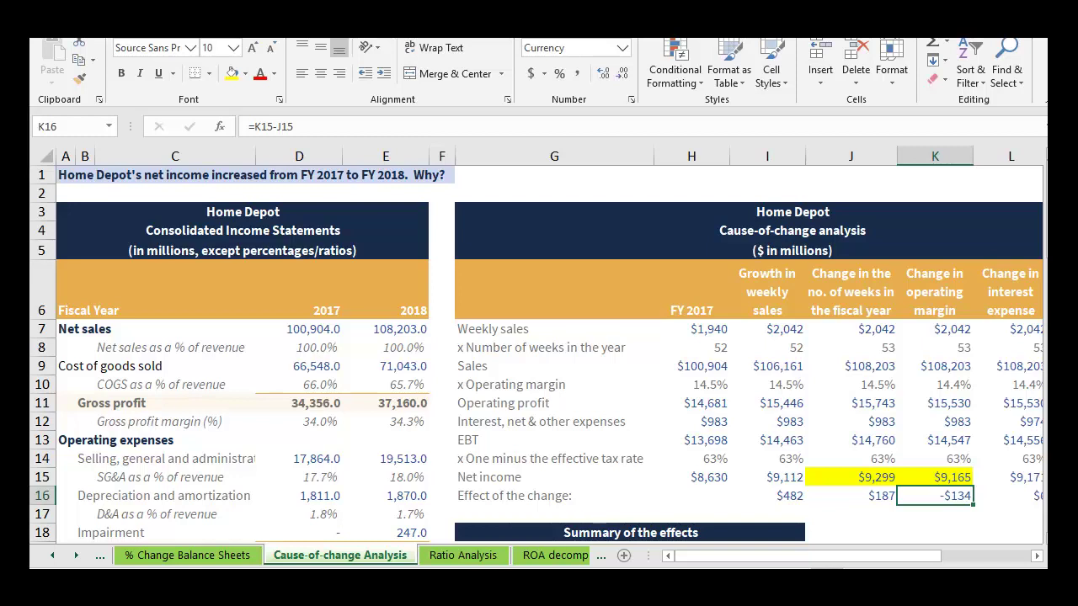
pyautogui.hotkey('ctrl', 'z')
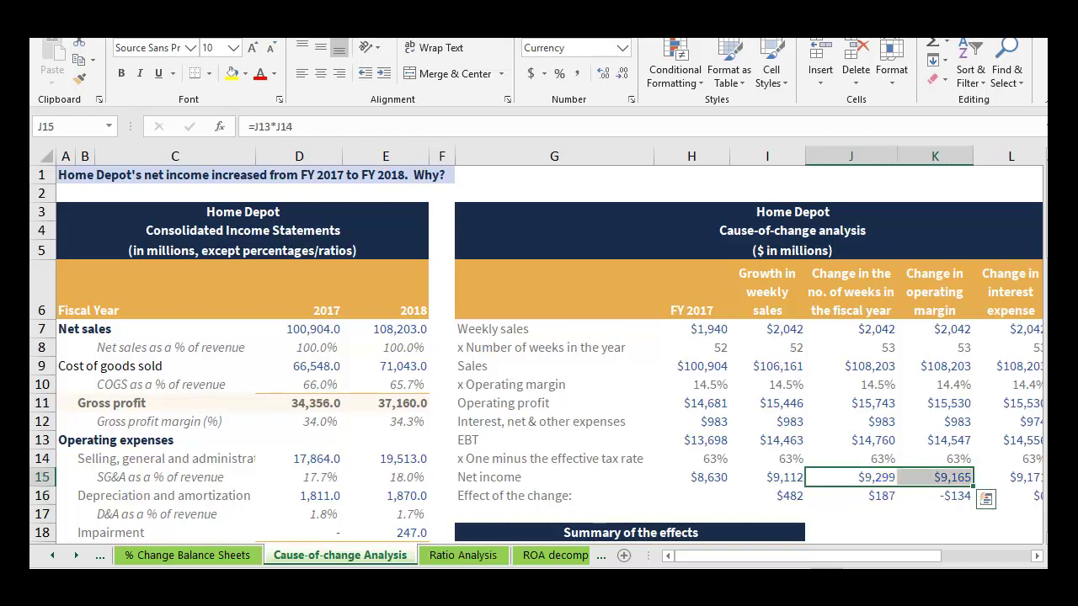
pyautogui.click(934, 477)
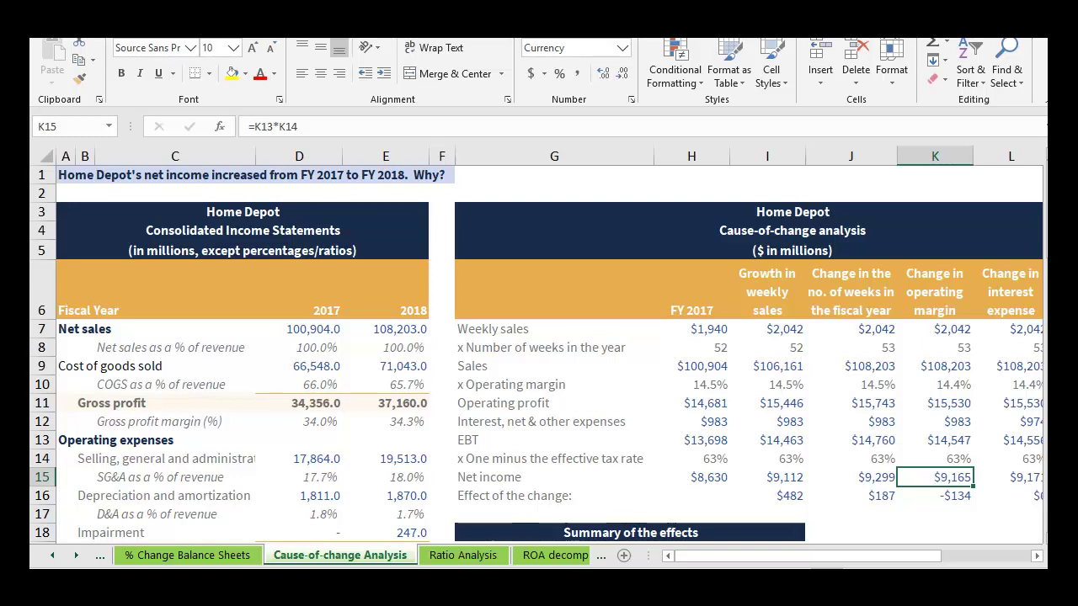
# Step: Compare the operating margins in J10:K10, and inspect the weekly sales in I7 and the number of weeks in J8
pyautogui.press('Up')
pyautogui.press('Up')
pyautogui.press('Up')
pyautogui.press('Up')
pyautogui.press('Up')
pyautogui.hotkey('shift', 'Left')
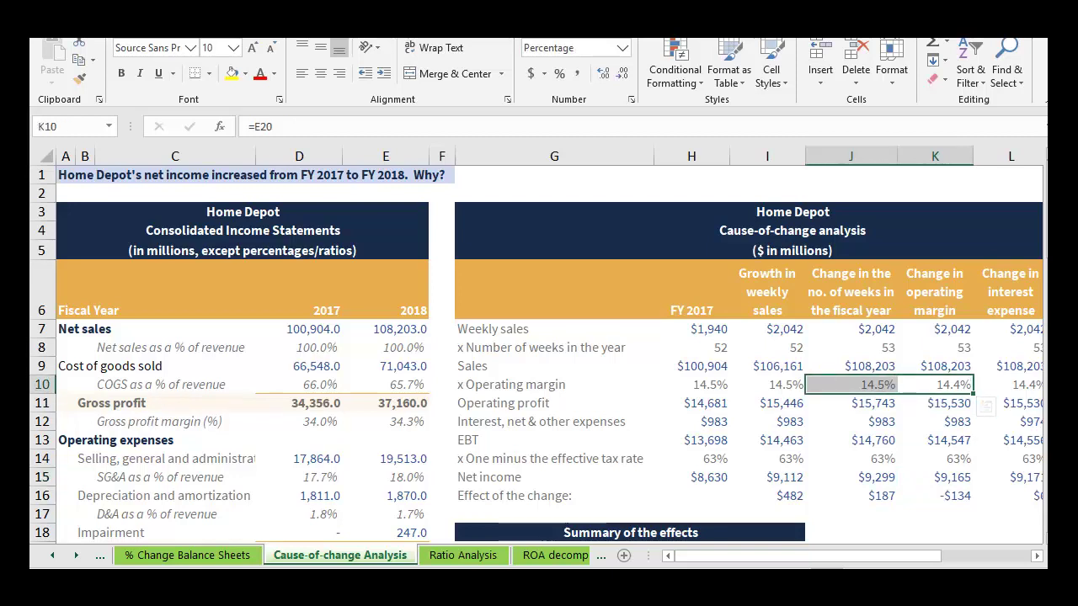
pyautogui.click(767, 329)
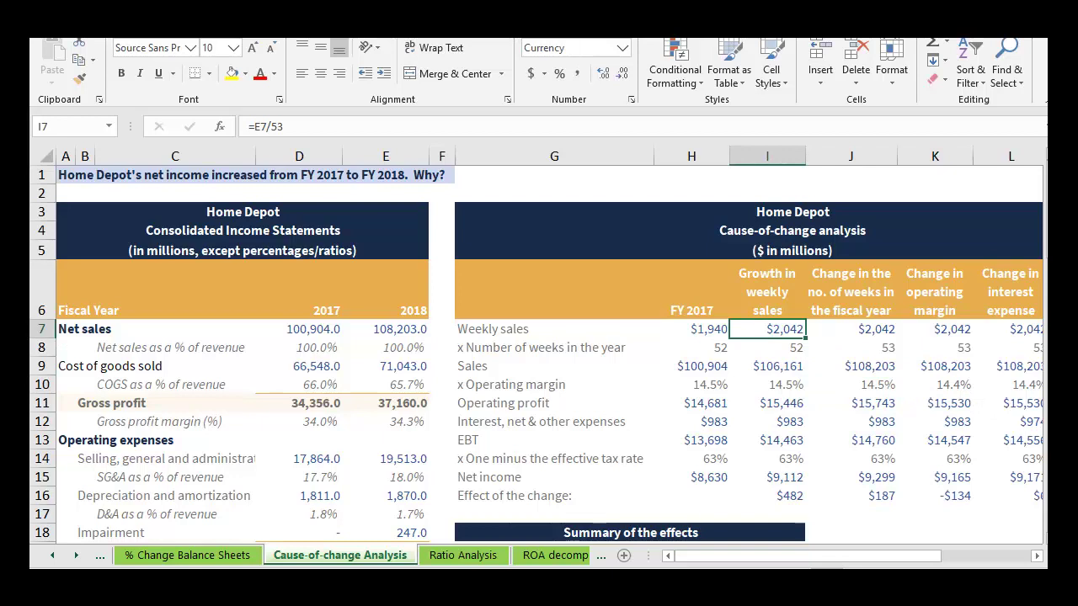
pyautogui.click(851, 348)
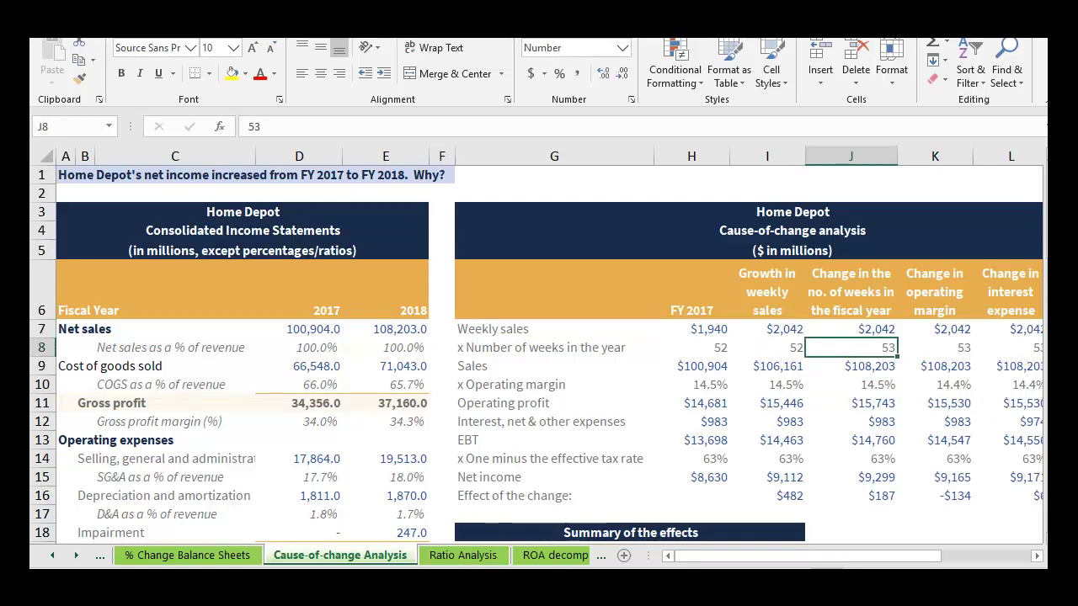
# Step: Highlight the operating margin in K10 in yellow, undo the highlight, and inspect the effect-of-the-change formula in K16
pyautogui.click(935, 385)
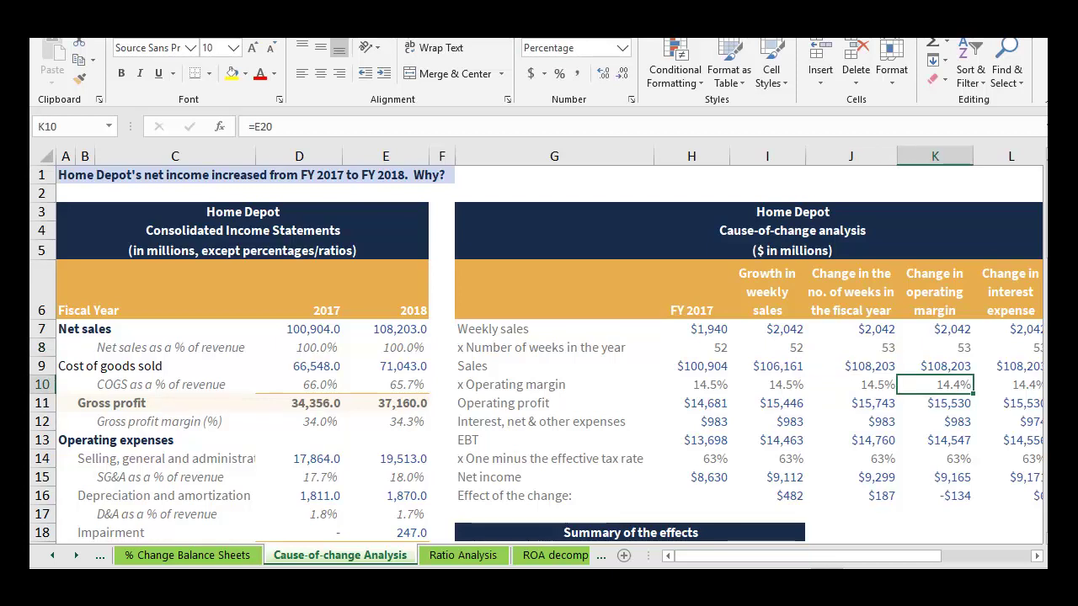
pyautogui.click(230, 73)
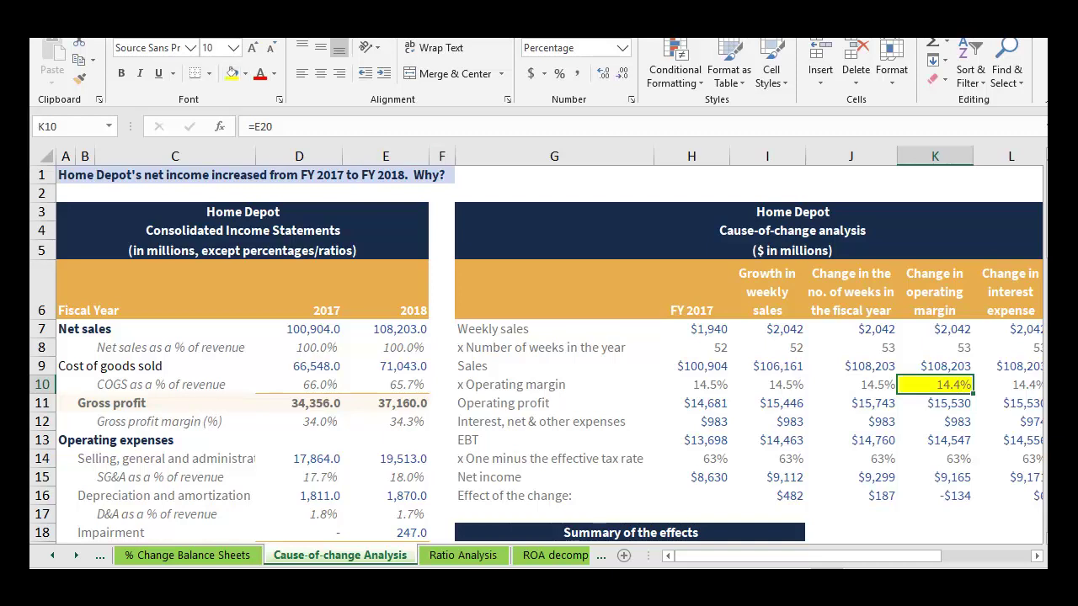
pyautogui.hotkey('ctrl', 'z')
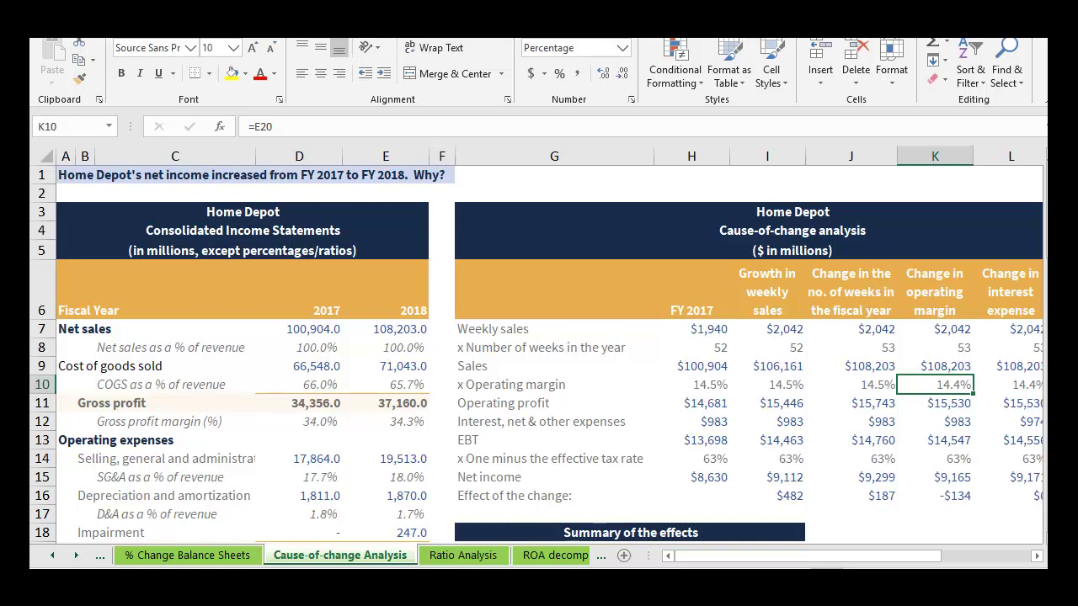
pyautogui.click(934, 496)
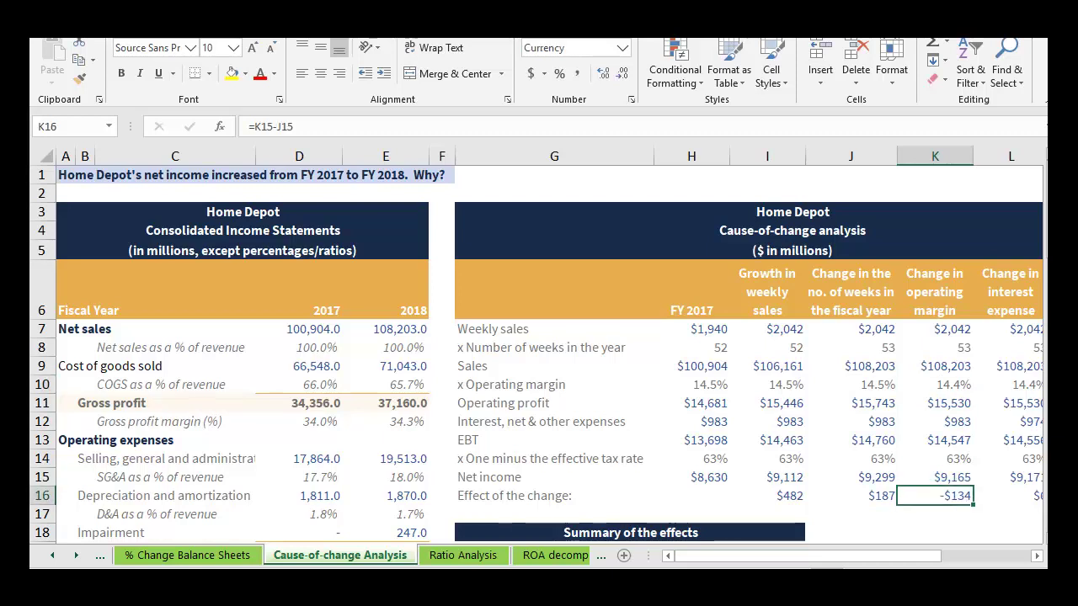
# Step: Compare the operating margins in K10 and J10, and inspect the operating margin effect in K16
pyautogui.click(934, 385)
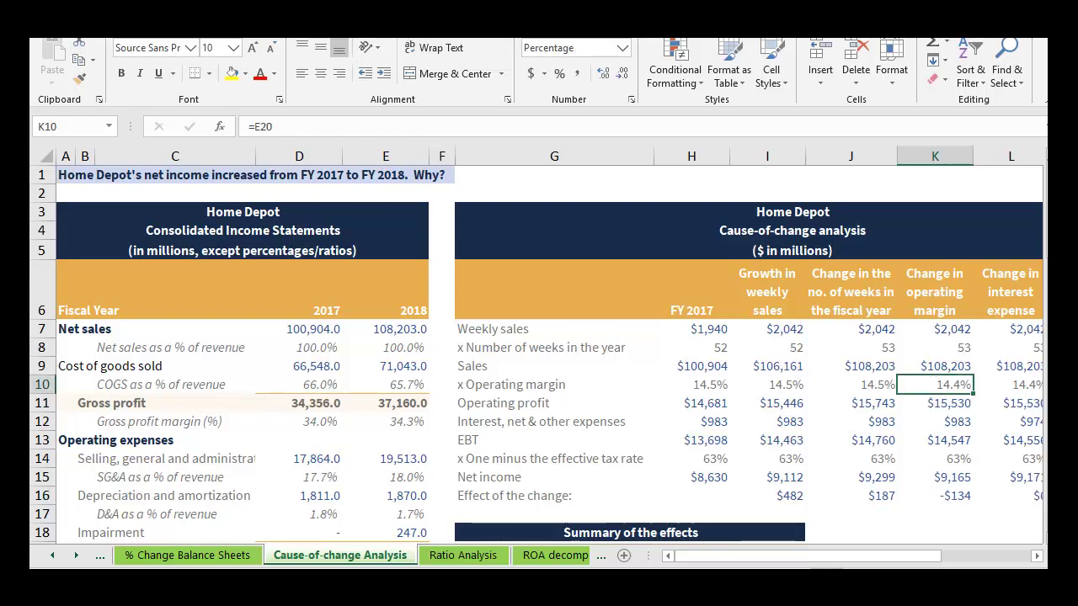
pyautogui.click(851, 384)
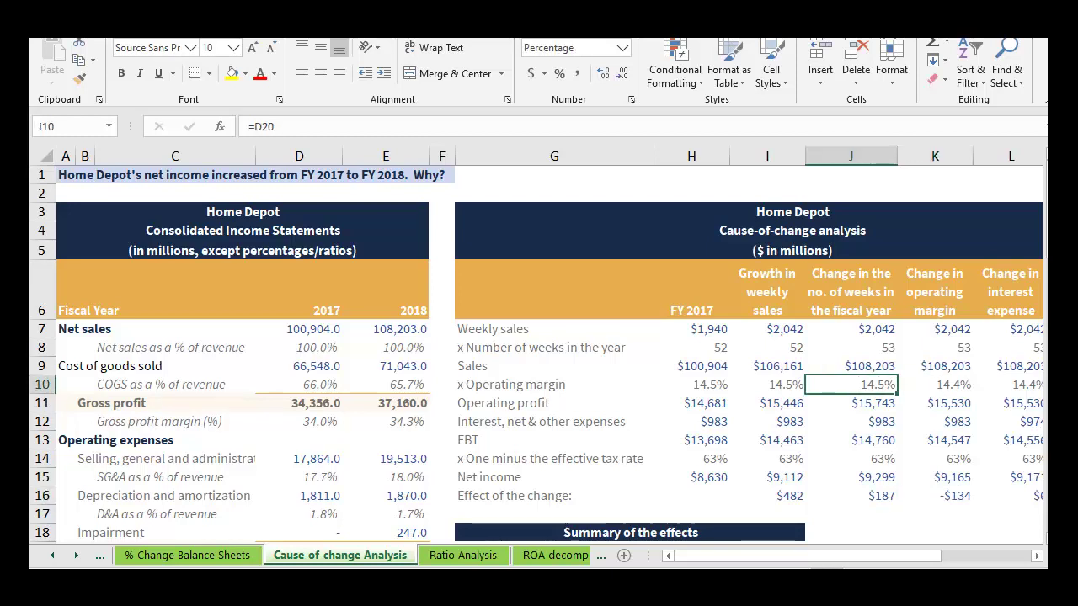
pyautogui.click(935, 496)
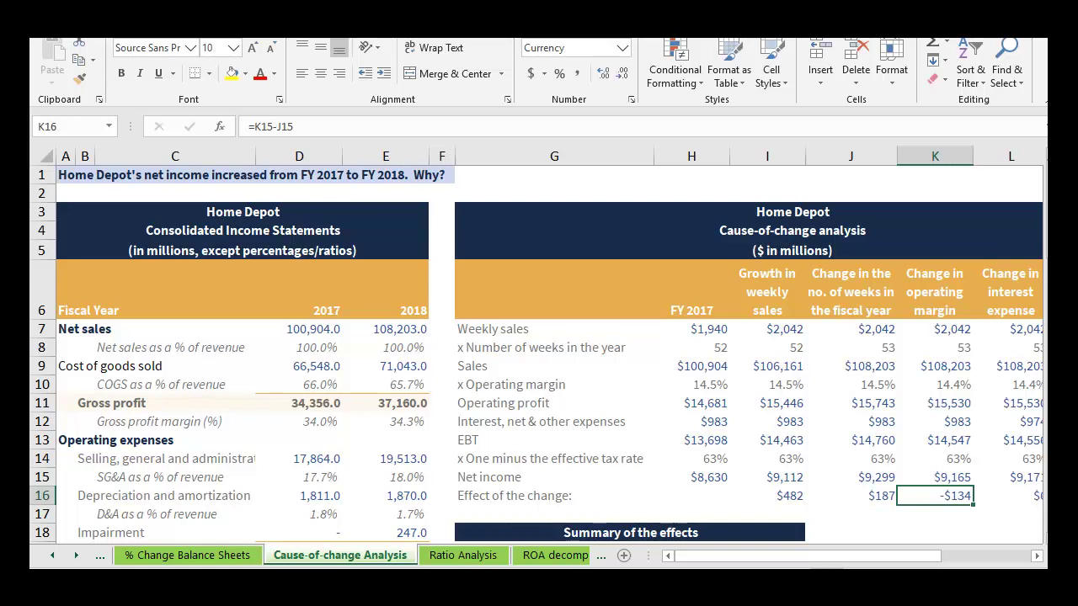
# Step: Inspect the interest expense effect formula in L16 and locate the interest, net & other expenses label in G12
pyautogui.click(1011, 496)
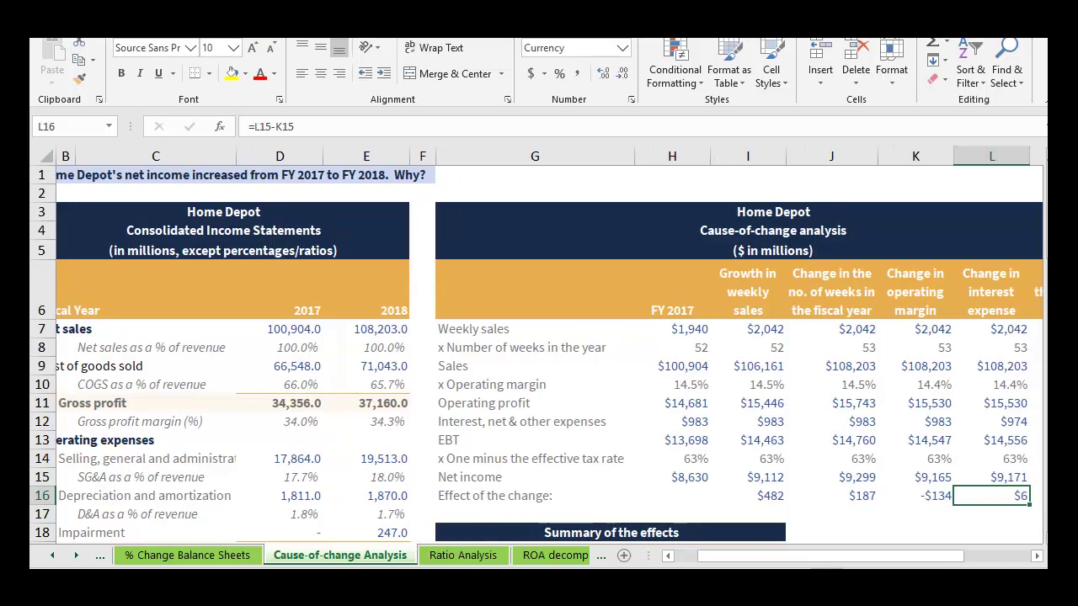
pyautogui.press('Up')
pyautogui.press('Up')
pyautogui.press('Up')
pyautogui.press('Up')
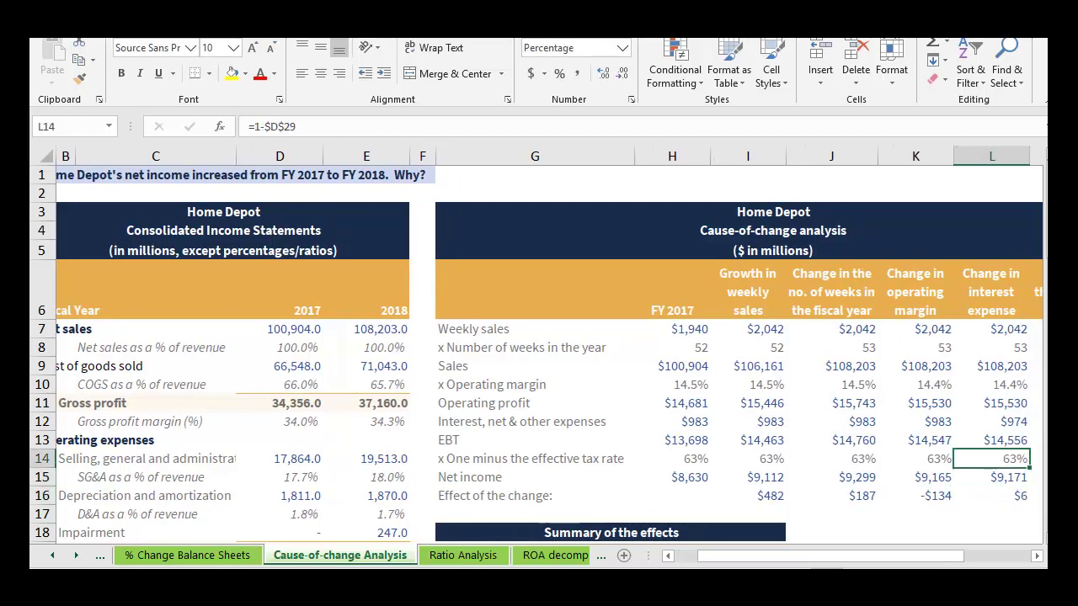
pyautogui.press('Left')
pyautogui.press('Left')
pyautogui.press('Left')
pyautogui.press('Left')
pyautogui.press('Left')
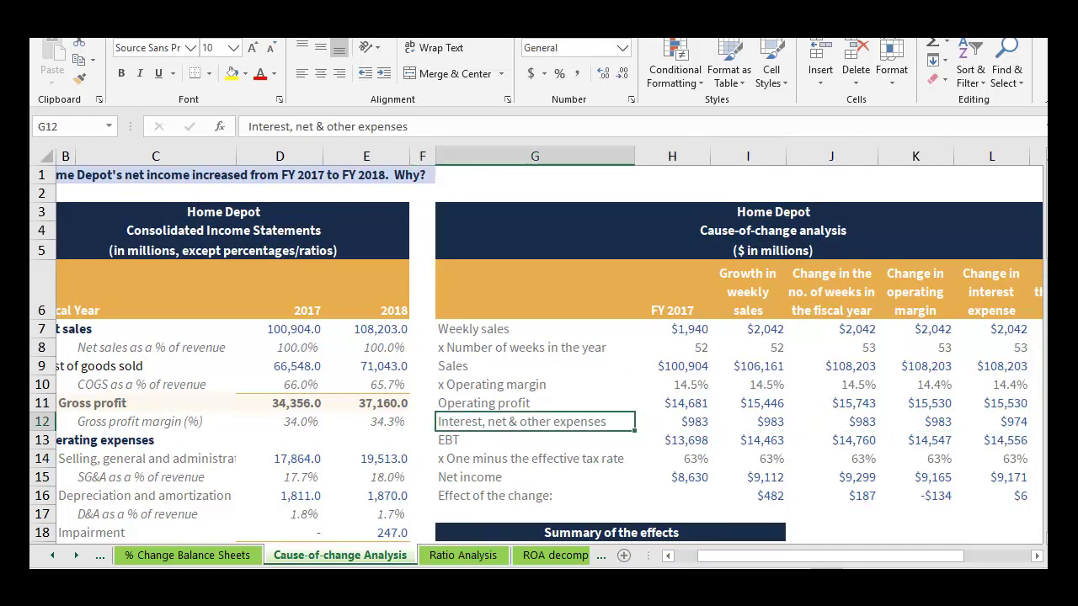
# Step: Trace the interest expense change through the formulas in L12, L15 and L16
pyautogui.click(992, 422)
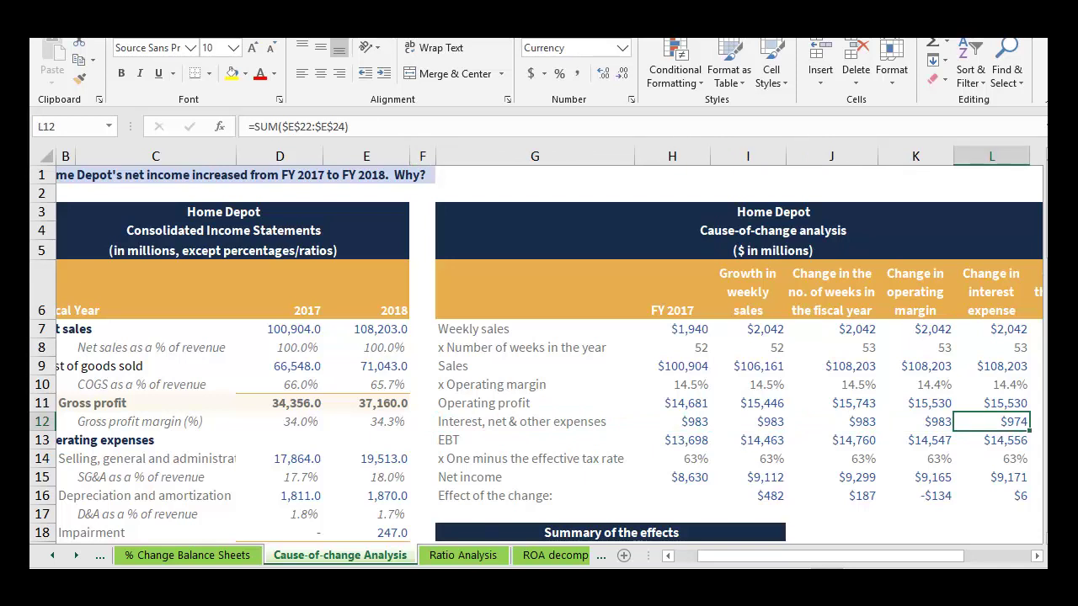
pyautogui.click(992, 478)
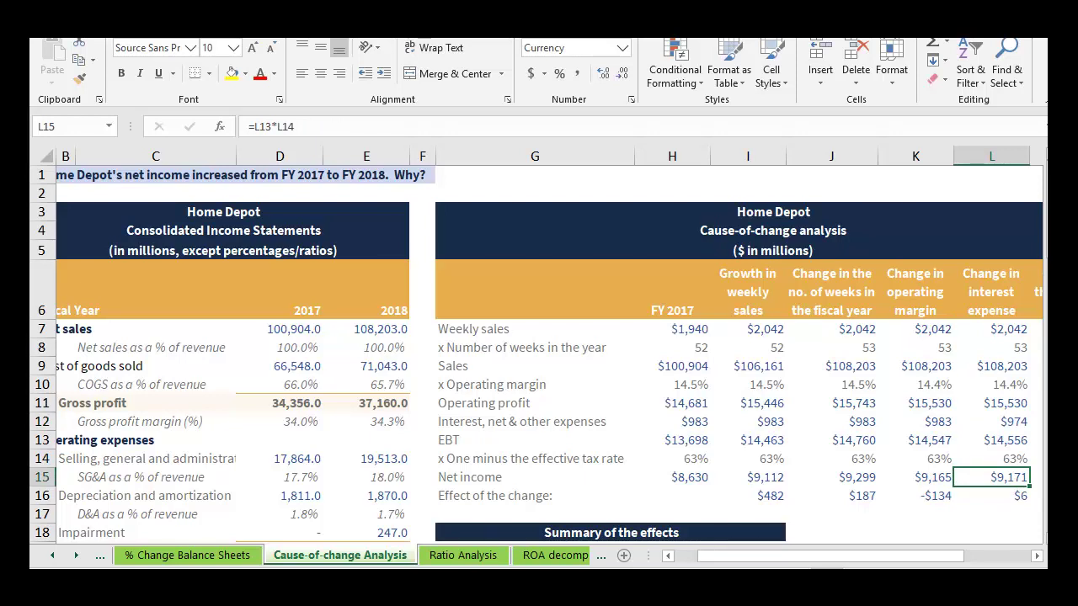
pyautogui.click(992, 496)
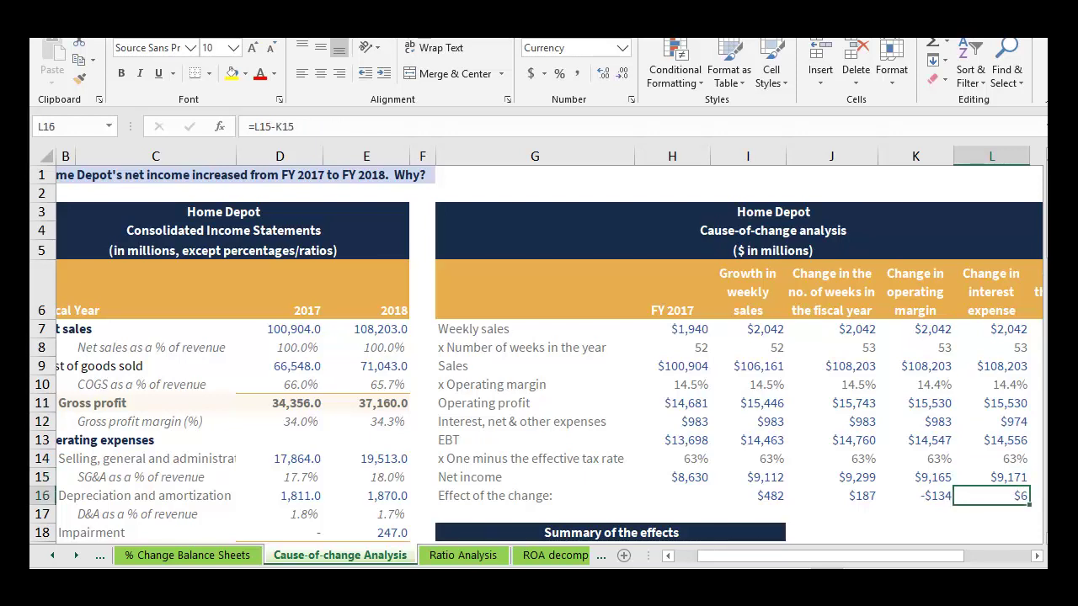
# Step: Highlight the FY 2017 net income and the first four effects in I19:I23 of the summary in yellow, and undo the highlight
pyautogui.scroll(-1, 536, 355)
pyautogui.scroll(-1, 539, 354)
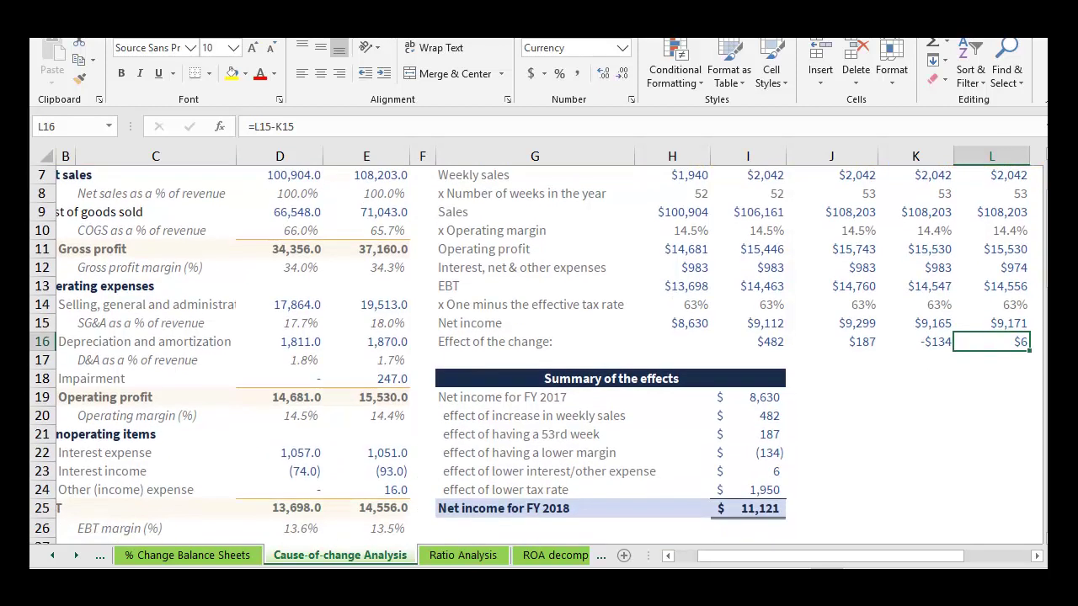
pyautogui.moveTo(748, 397); pyautogui.dragTo(748, 471)
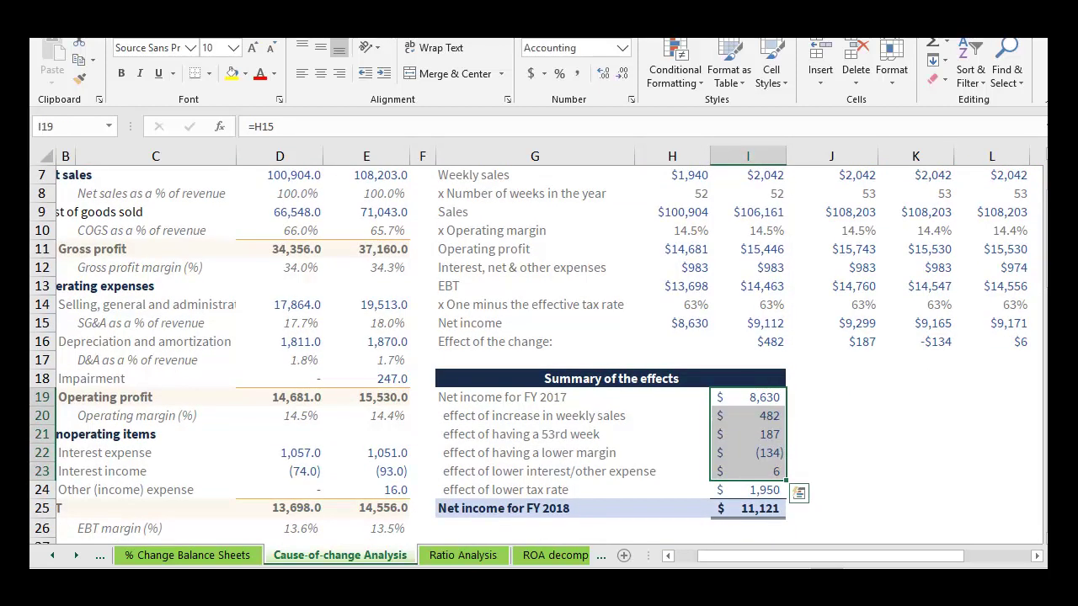
pyautogui.click(232, 74)
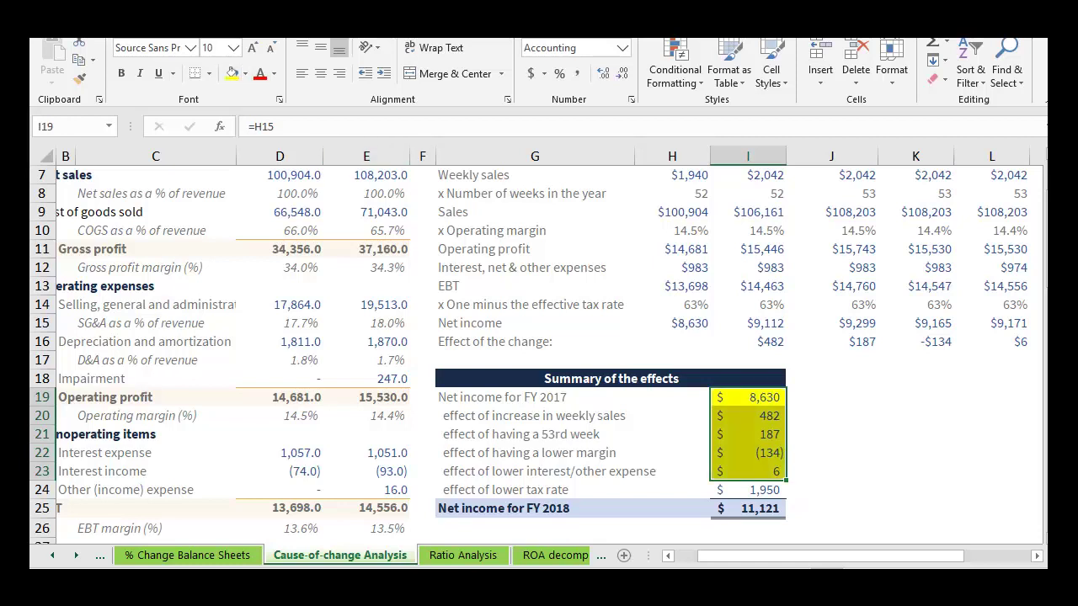
pyautogui.hotkey('ctrl', 'z')
# Step: Compare the one-minus-effective-tax-rate formulas in K14 and M14
pyautogui.scroll(1, 536, 356)
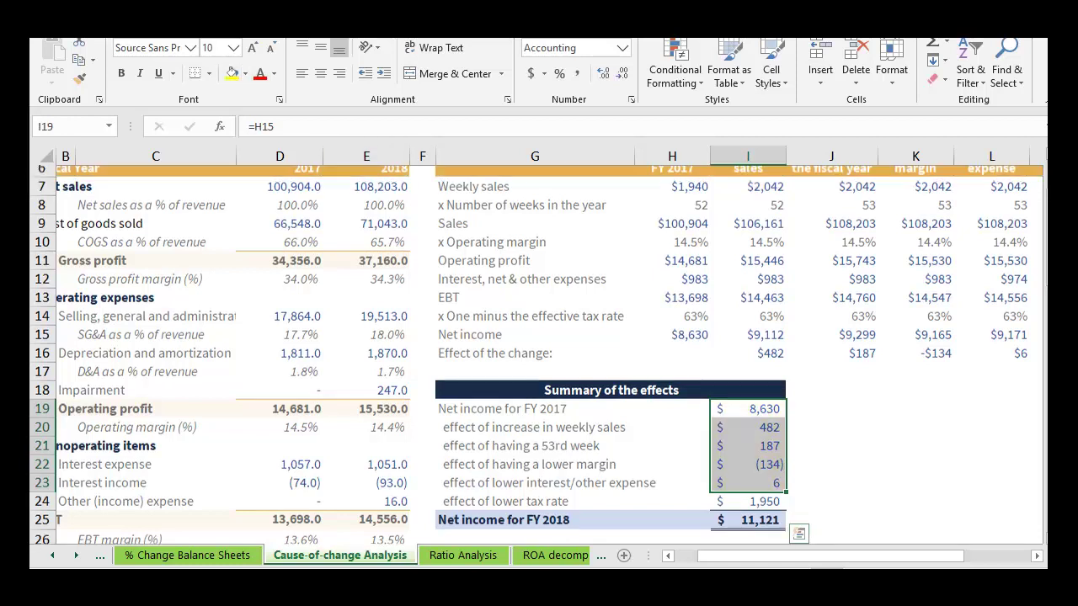
pyautogui.click(916, 404)
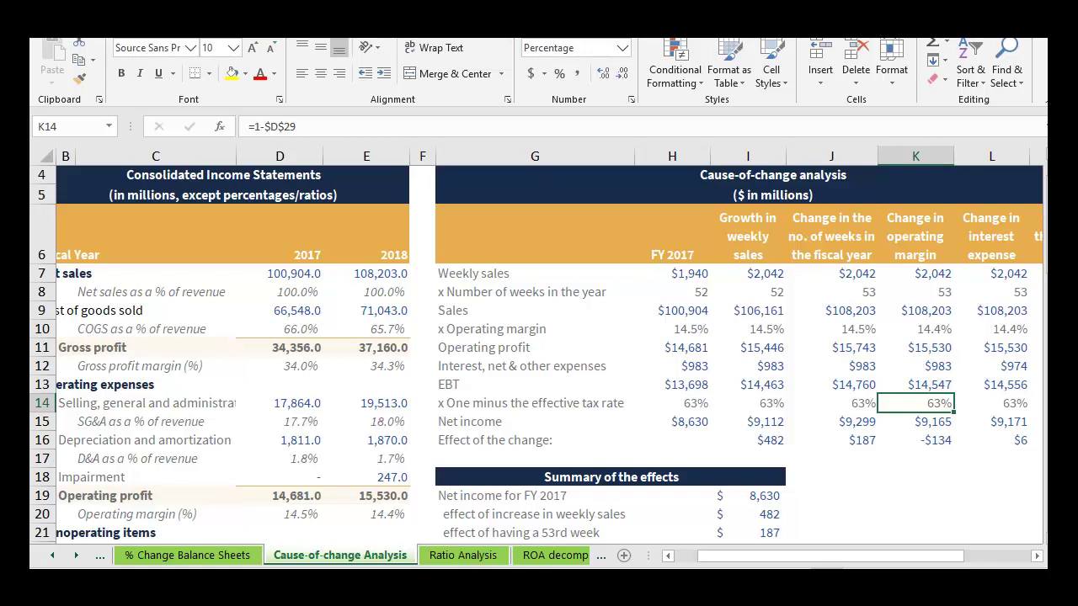
pyautogui.press('Right')
pyautogui.press('Right')
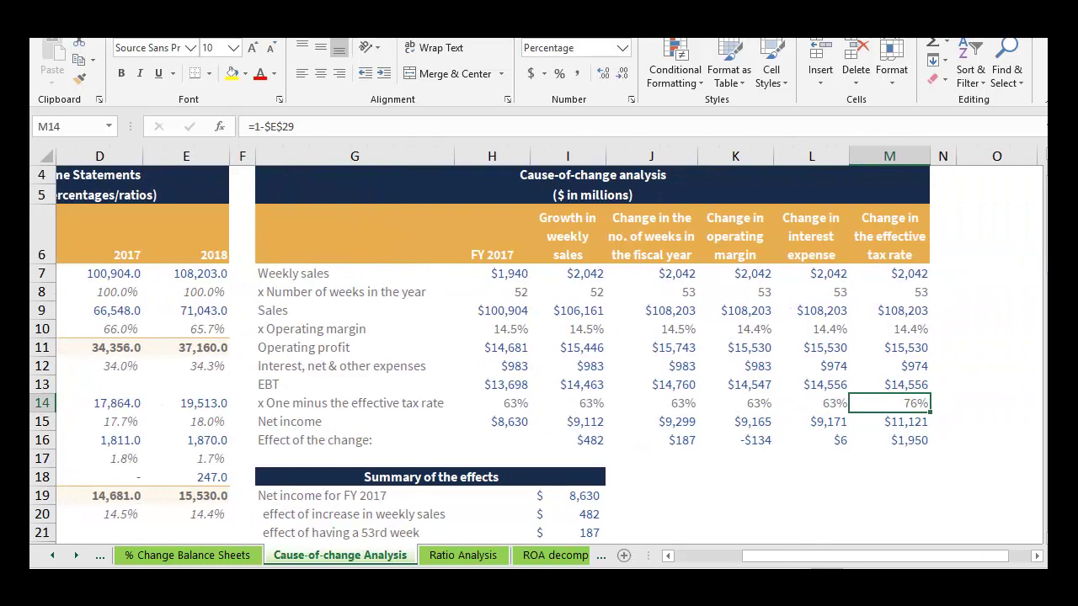
# Step: Highlight the interest expense and tax rate columns from weekly sales to EBT in L7:M13 in yellow, and undo the highlight
pyautogui.moveTo(889, 274); pyautogui.dragTo(889, 386)
pyautogui.moveTo(811, 273); pyautogui.dragTo(889, 385)
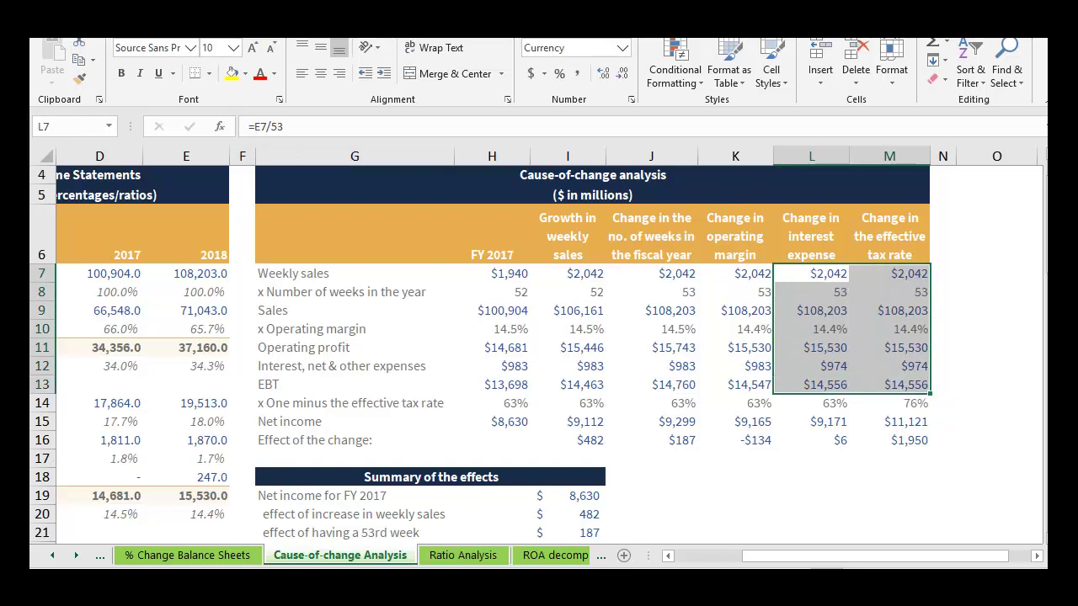
pyautogui.click(231, 73)
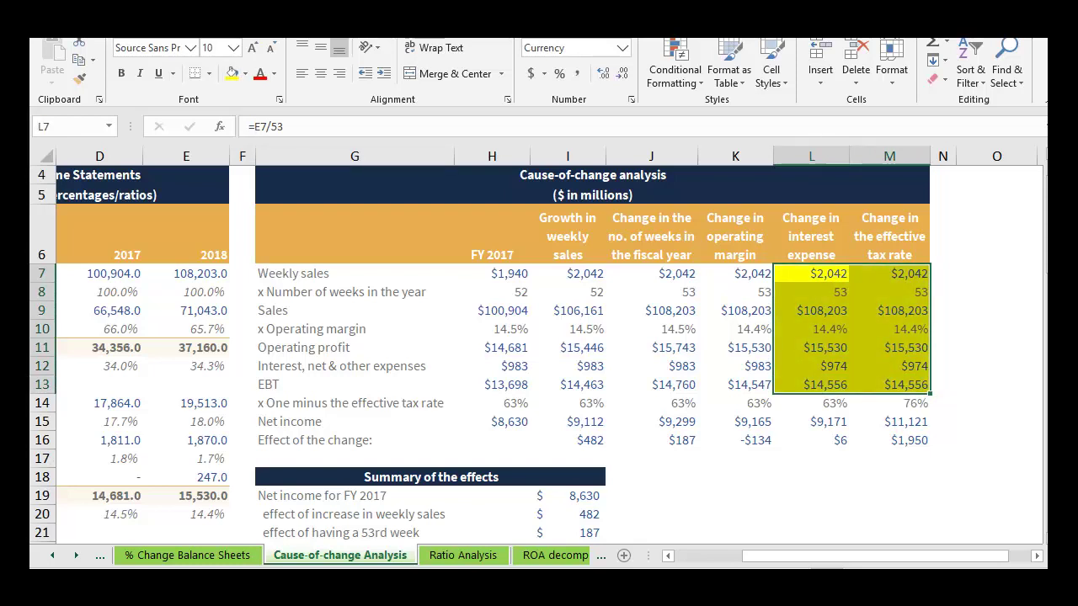
pyautogui.hotkey('ctrl', 'z')
# Step: Highlight one minus the effective tax rate in L14:M14 in yellow, undo the highlight, and inspect the formula in M14
pyautogui.moveTo(811, 403); pyautogui.dragTo(890, 402)
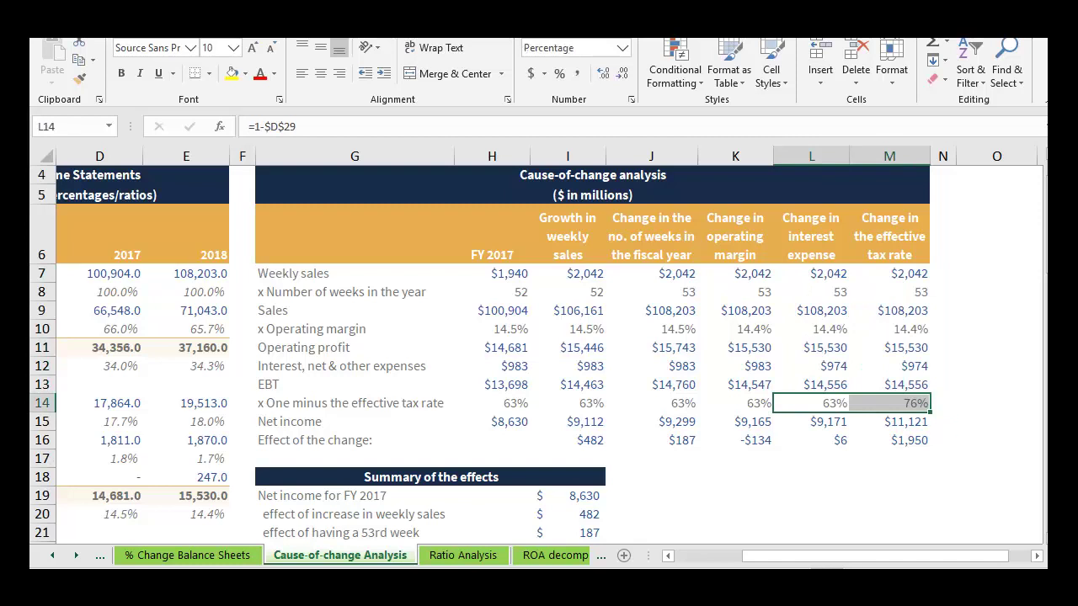
pyautogui.click(231, 74)
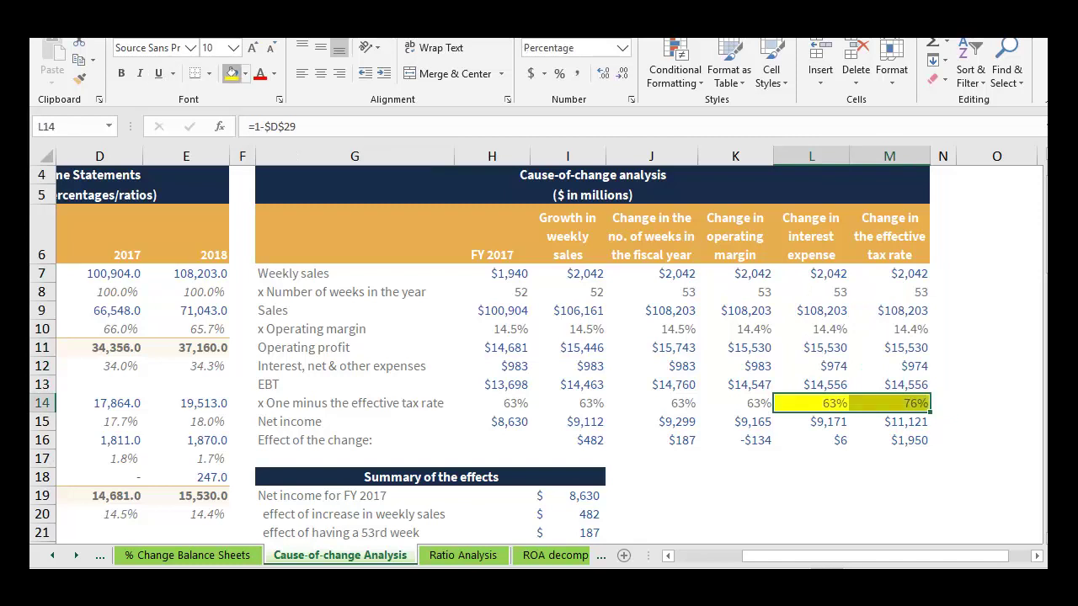
pyautogui.click(890, 402)
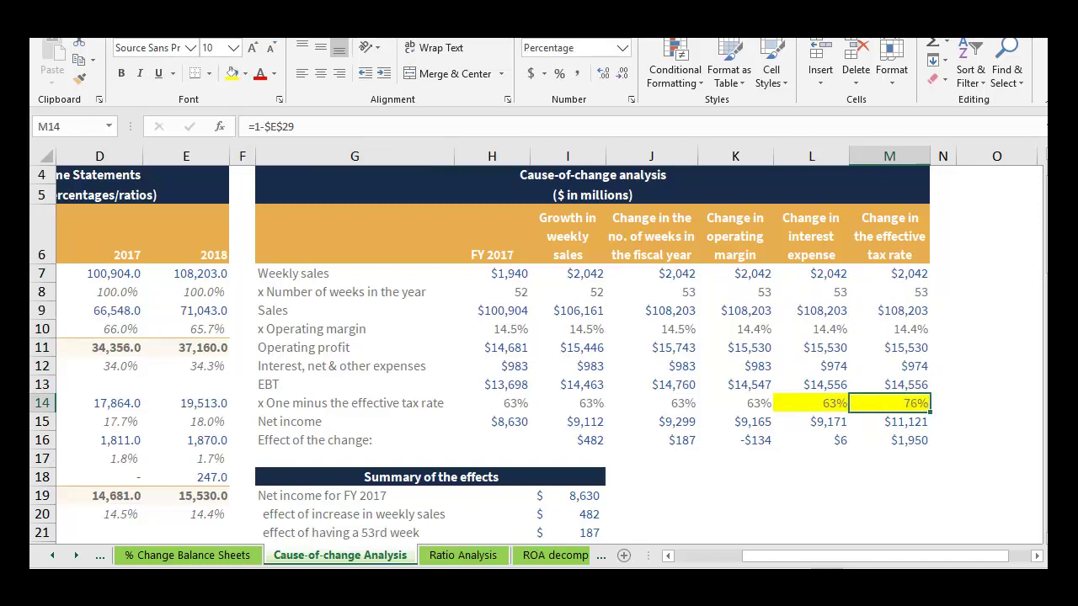
pyautogui.hotkey('ctrl', 'z')
pyautogui.click(889, 403)
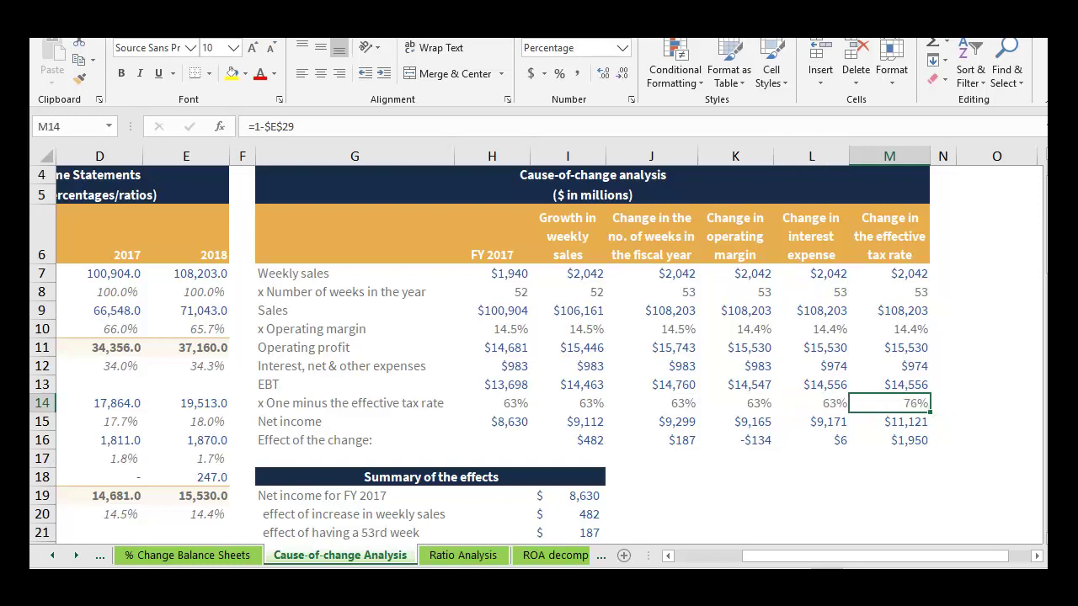
# Step: Highlight the net incomes in M15 and H15 in yellow, and undo both highlights
pyautogui.click(889, 421)
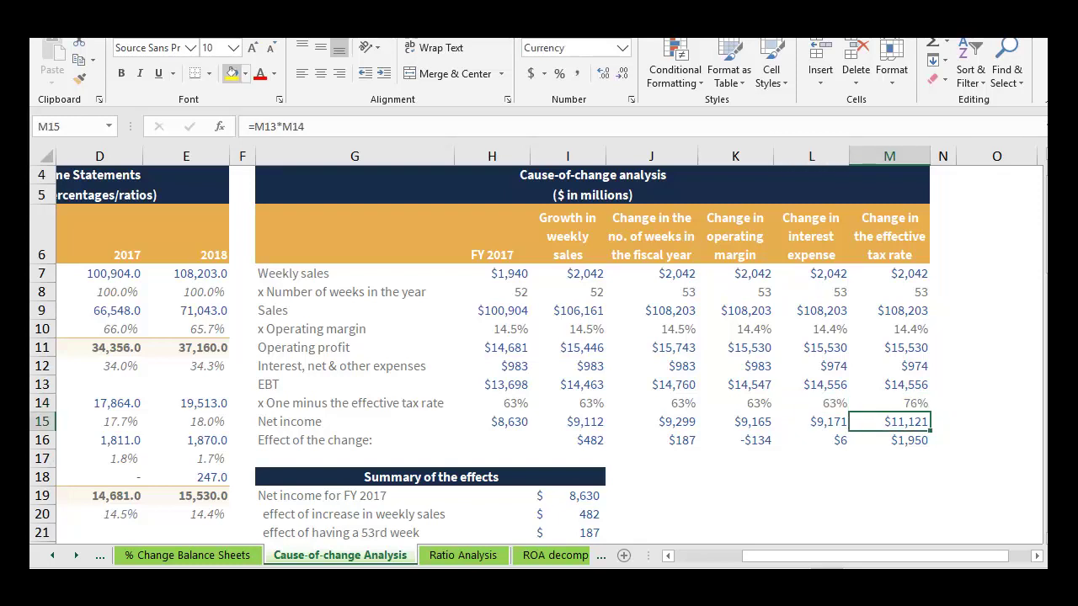
pyautogui.click(231, 73)
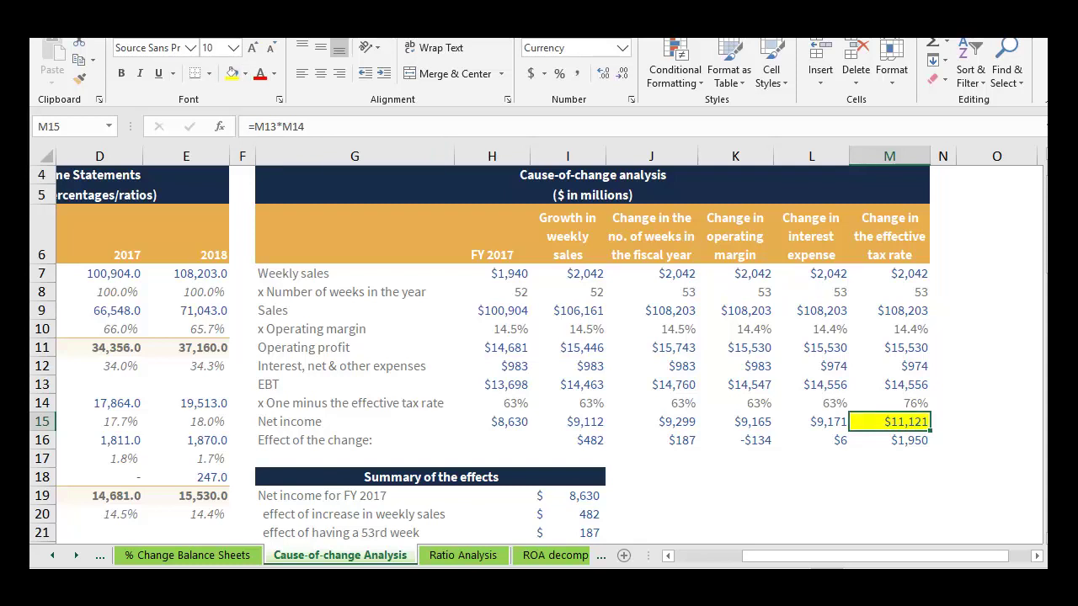
pyautogui.press('Left')
pyautogui.press('Left')
pyautogui.press('Left')
pyautogui.press('Left')
pyautogui.press('Left')
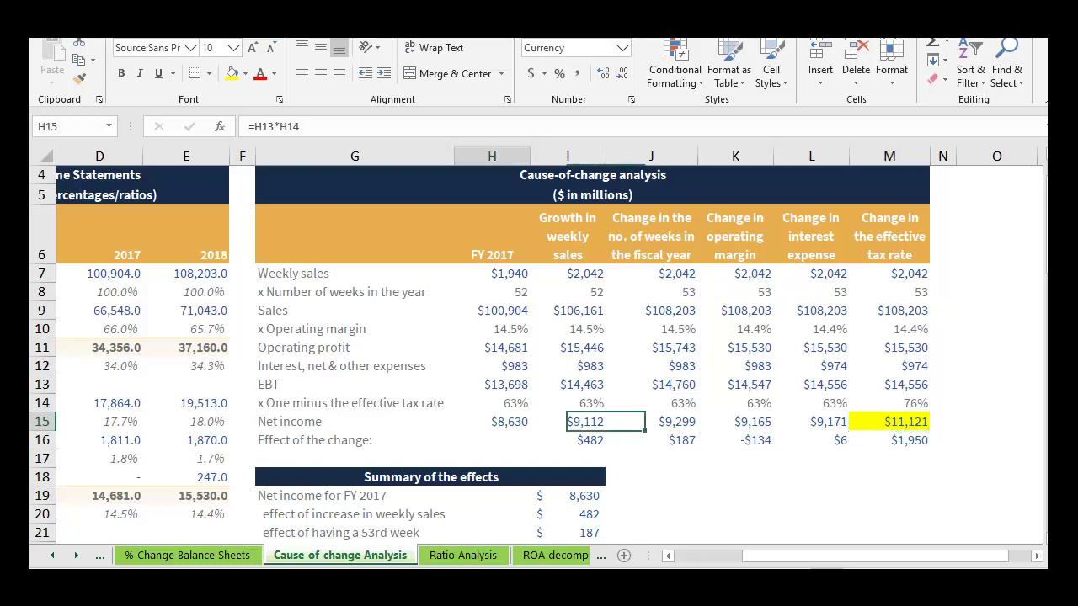
pyautogui.click(231, 74)
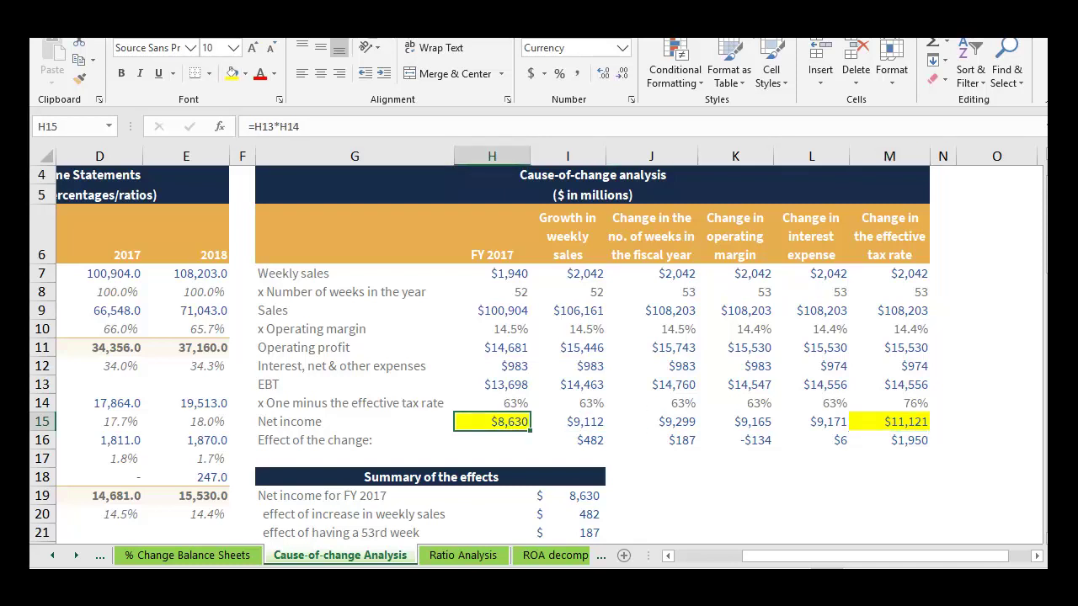
pyautogui.hotkey('ctrl', 'z')
pyautogui.hotkey('ctrl', 'z')
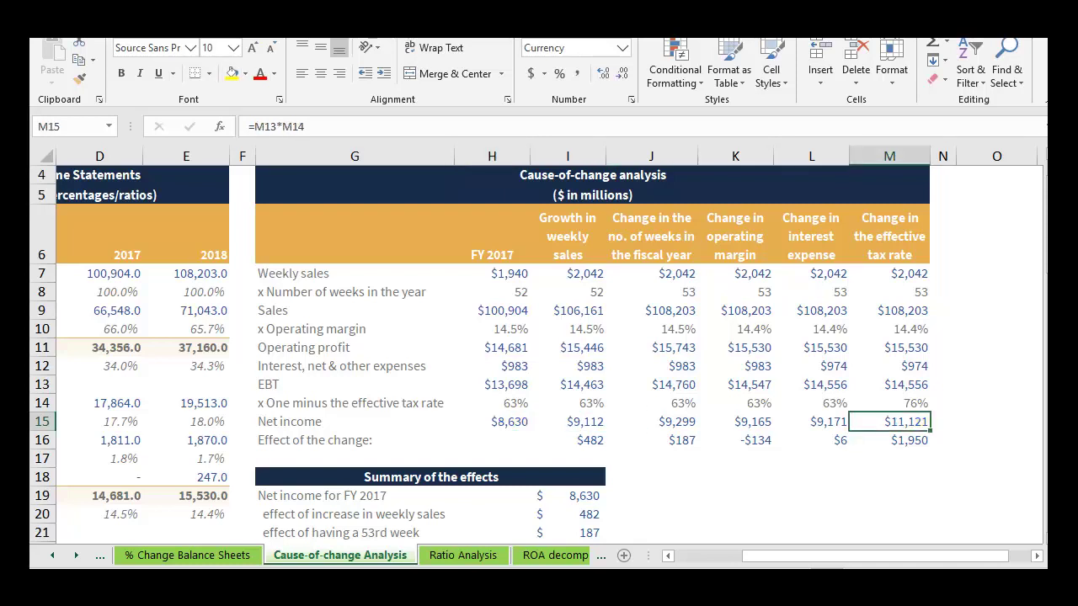
# Step: Highlight the net incomes in L15:M15 and the tax rate effect in M16 in yellow, and undo both highlights
pyautogui.hotkey('shift', 'Left')
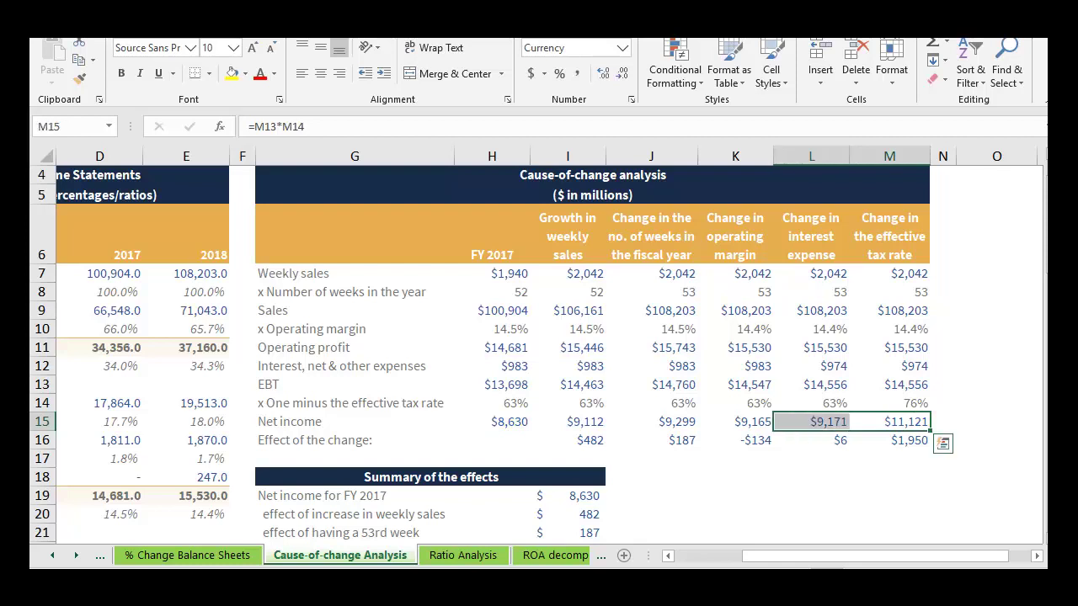
pyautogui.click(231, 73)
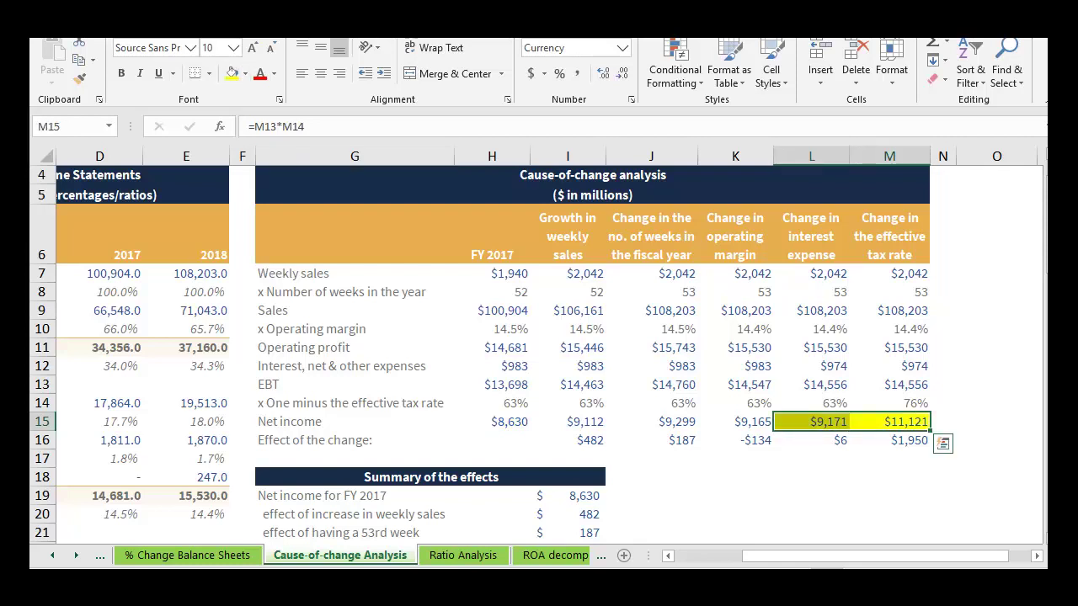
pyautogui.press('Down')
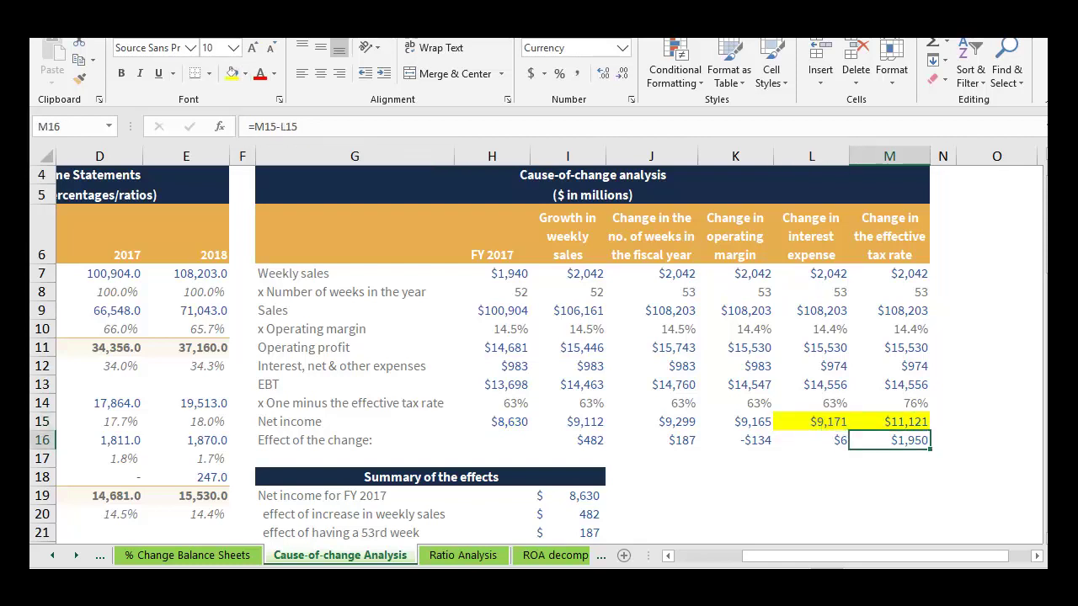
pyautogui.click(232, 73)
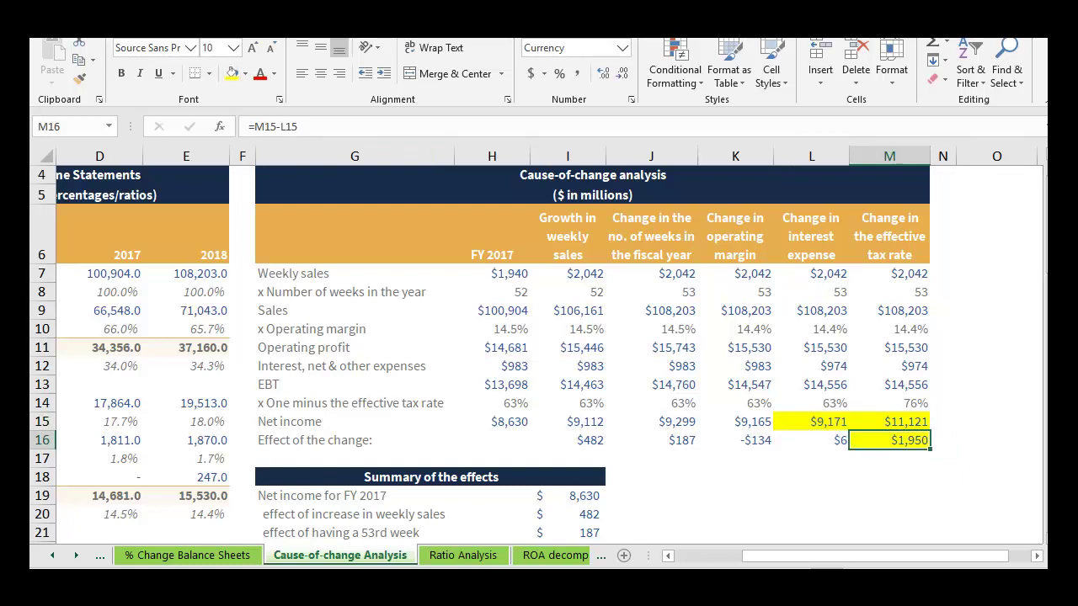
pyautogui.hotkey('ctrl', 'z')
pyautogui.hotkey('ctrl', 'z')
# Step: Inspect the formula for the effect of the lower tax rate in I24 of the summary
pyautogui.scroll(-2, 539, 354)
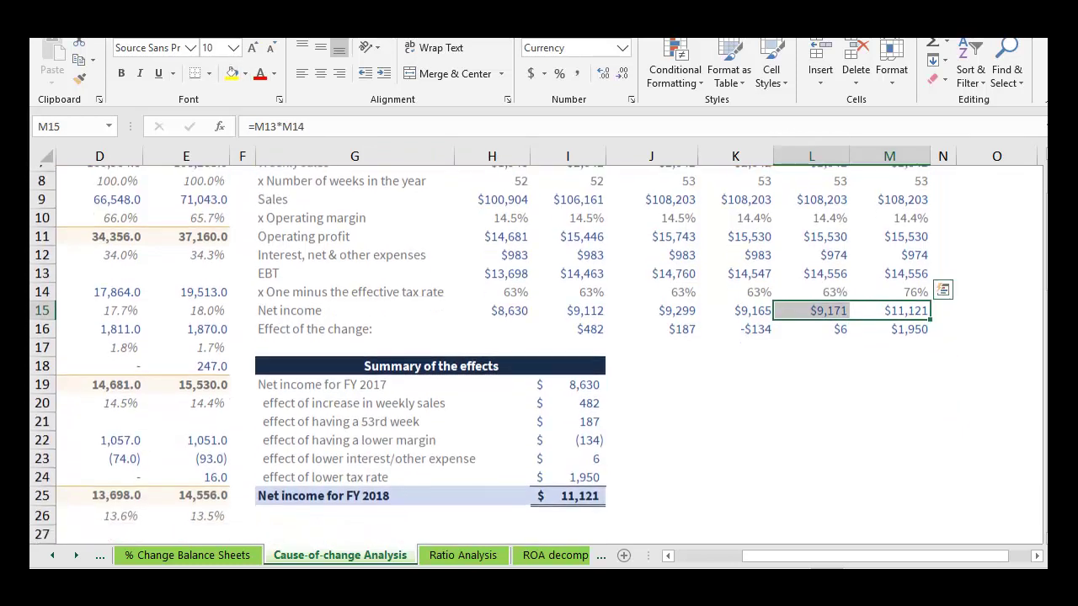
pyautogui.scroll(-1, 539, 354)
pyautogui.click(569, 435)
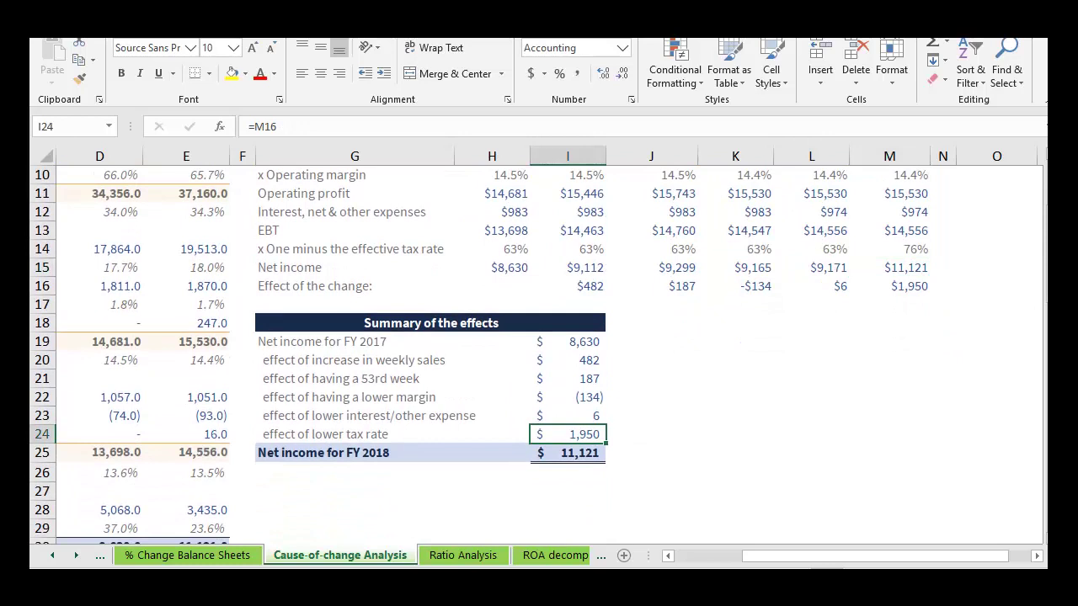
# Step: Highlight the FY 2017 net income in I19 and the FY 2018 net income in I25 of the summary in yellow
pyautogui.press('Up')
pyautogui.press('Up')
pyautogui.press('Up')
pyautogui.press('Up')
pyautogui.press('Up')
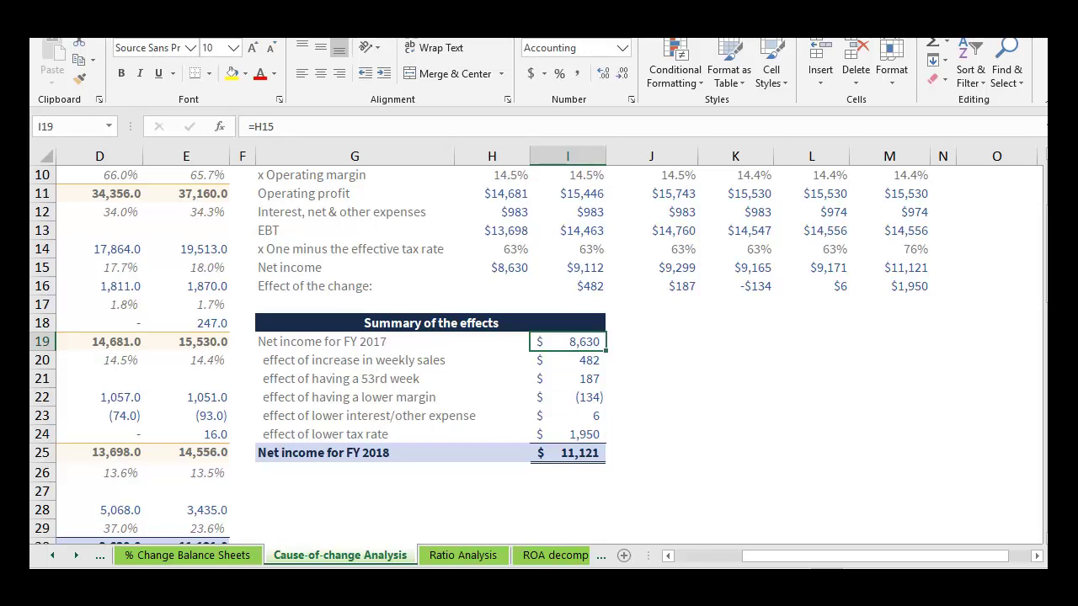
pyautogui.click(232, 73)
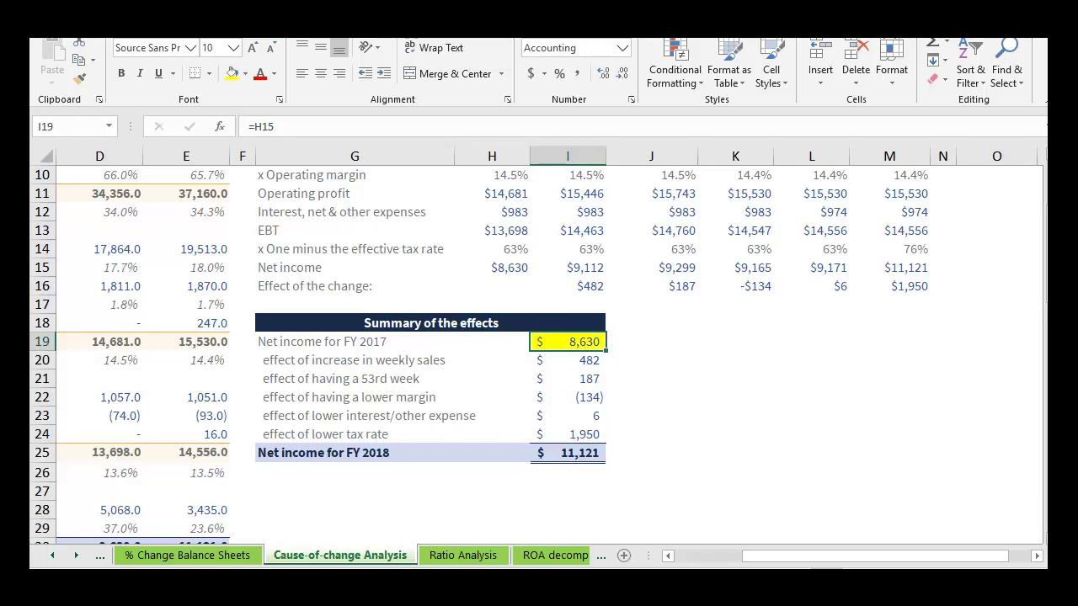
pyautogui.hotkey('ctrl', 'Down')
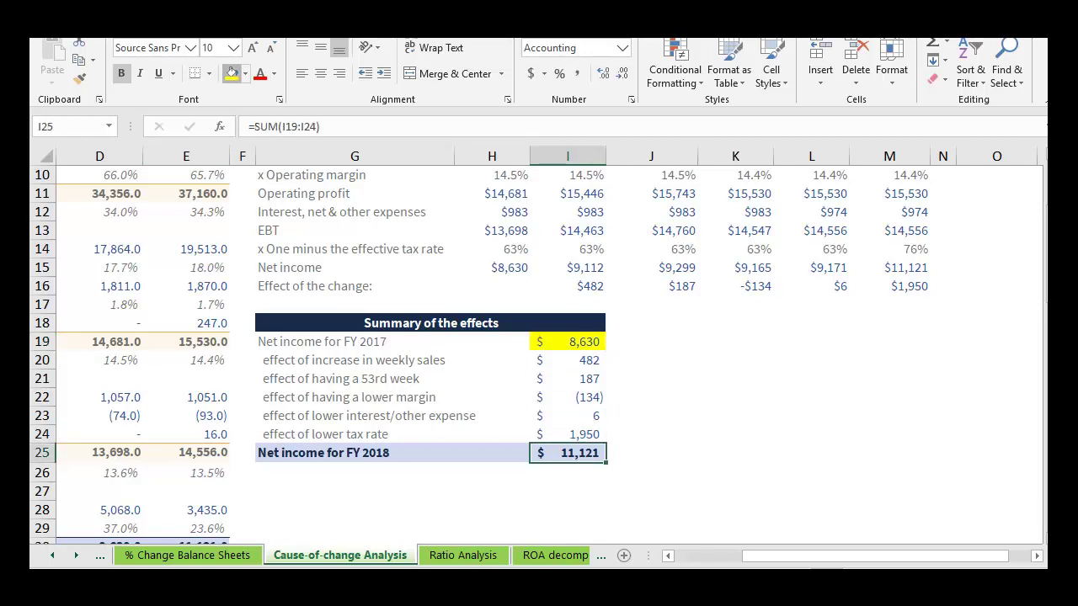
pyautogui.click(232, 73)
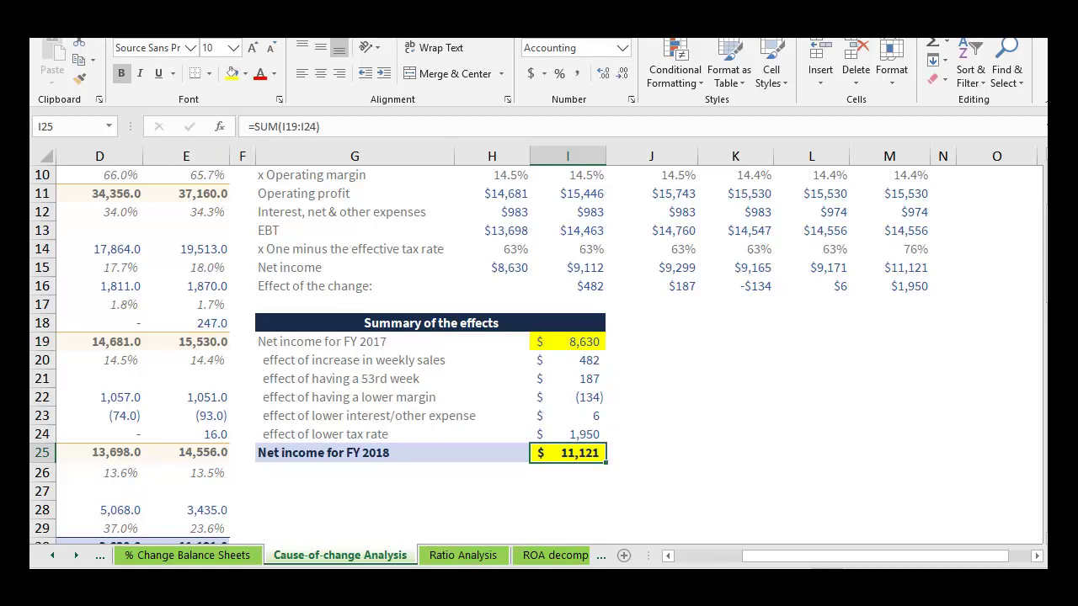
# Step: Examine the summary's effects one by one, from FY 2017 net income in I19 down to the lower tax rate effect in I24
pyautogui.hotkey('ctrl', 'Up')
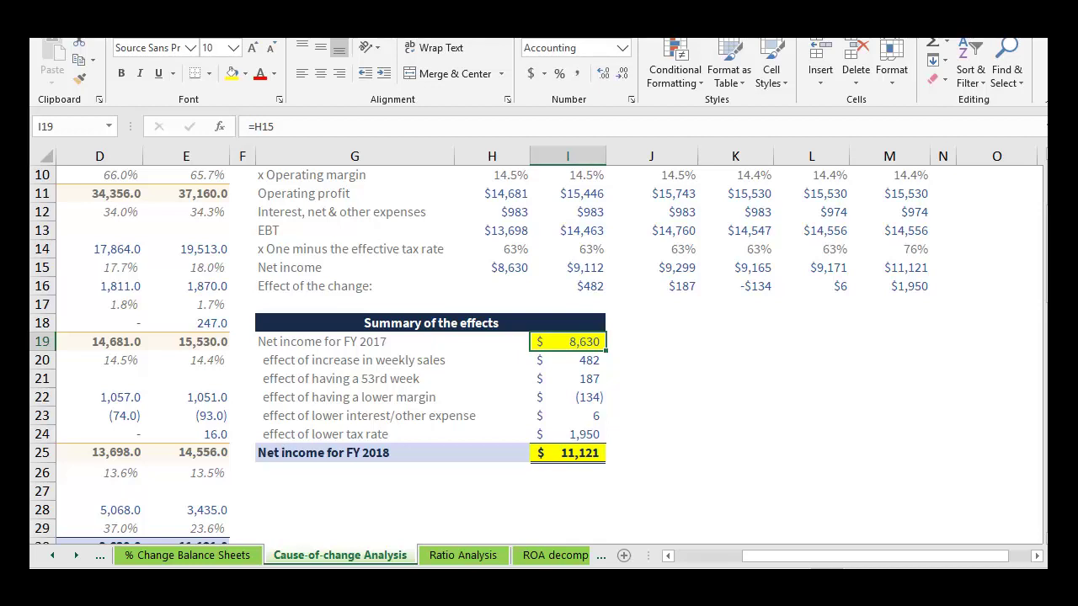
pyautogui.press('Down')
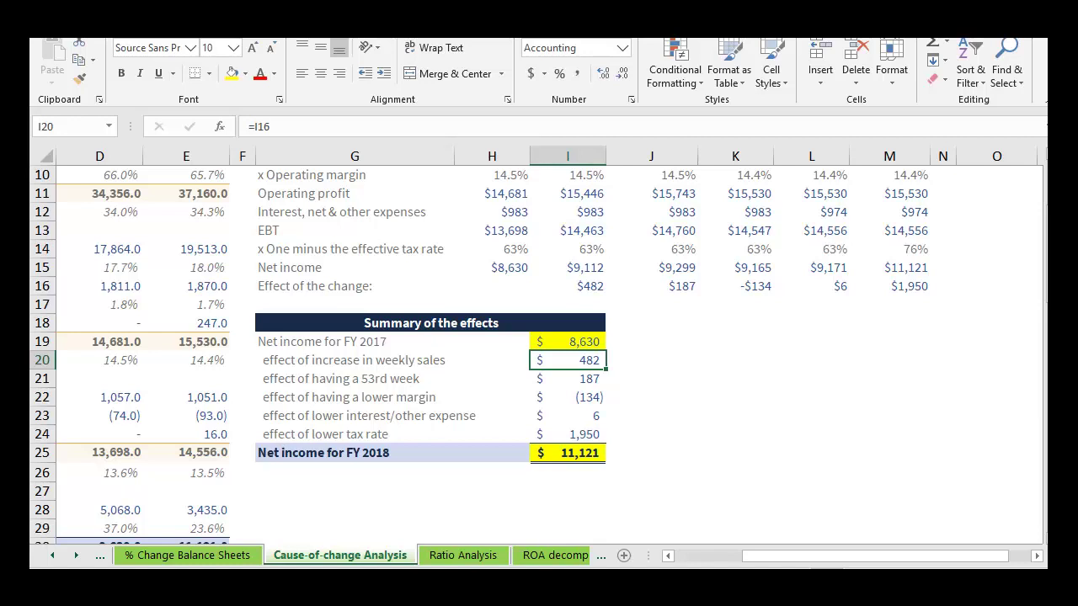
pyautogui.press('Down')
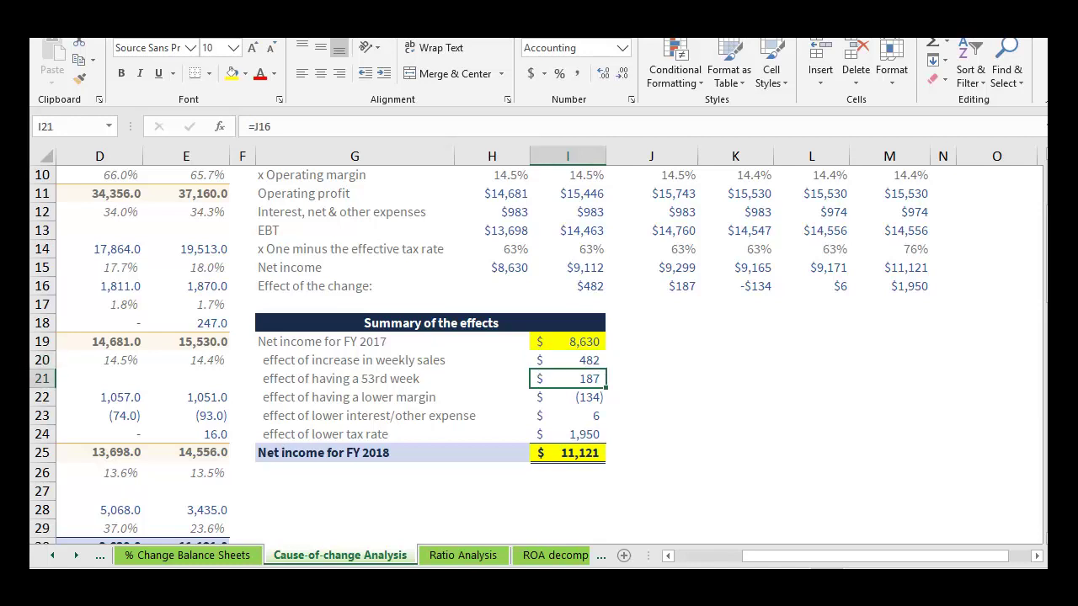
pyautogui.press('Left')
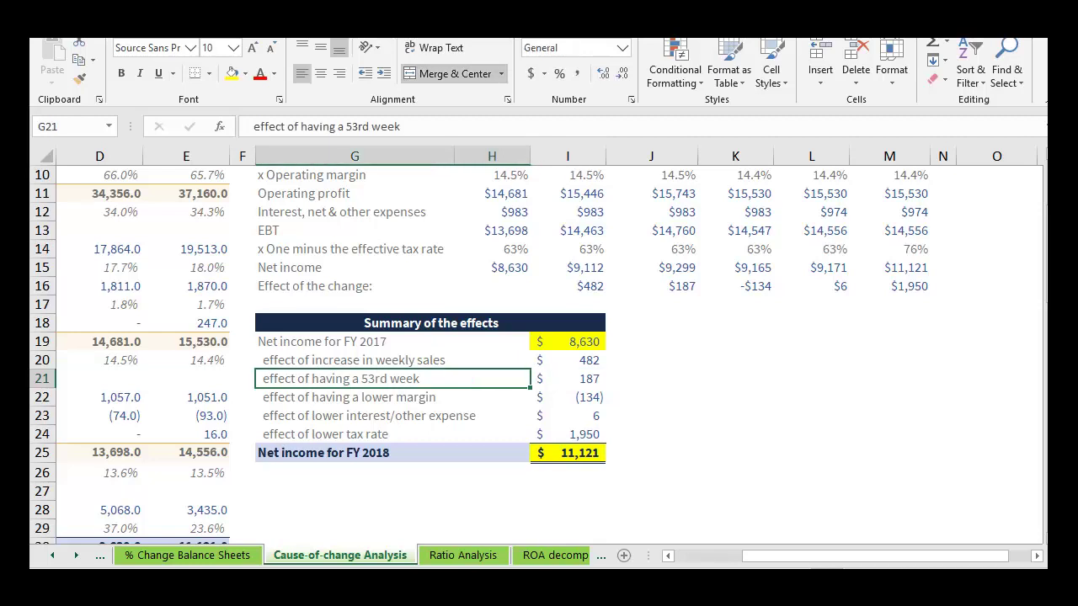
pyautogui.press('Right')
pyautogui.press('Down')
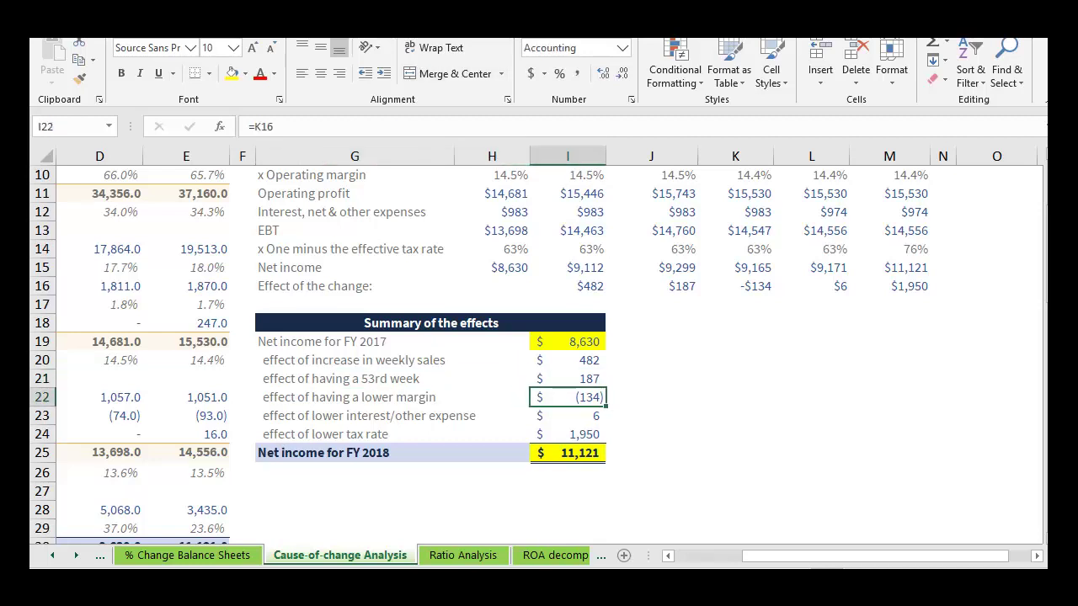
pyautogui.press('Down')
pyautogui.press('Down')
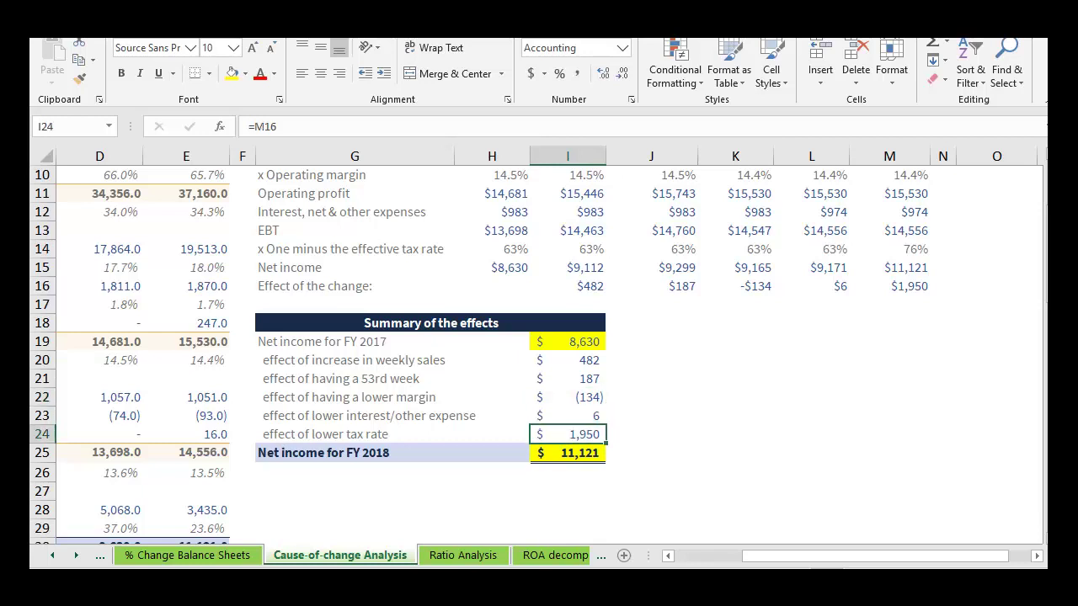
# Step: Check the effective tax rates in D29:E29, and highlight the effect of the lower tax rate in I24 in yellow
pyautogui.scroll(-1, 539, 336)
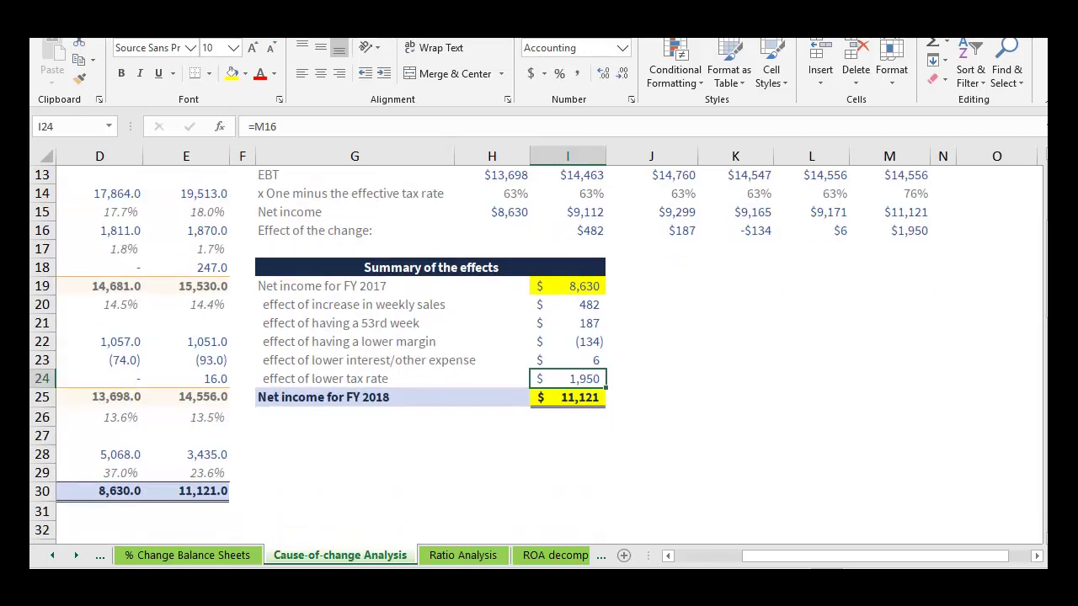
pyautogui.moveTo(100, 473); pyautogui.dragTo(186, 473)
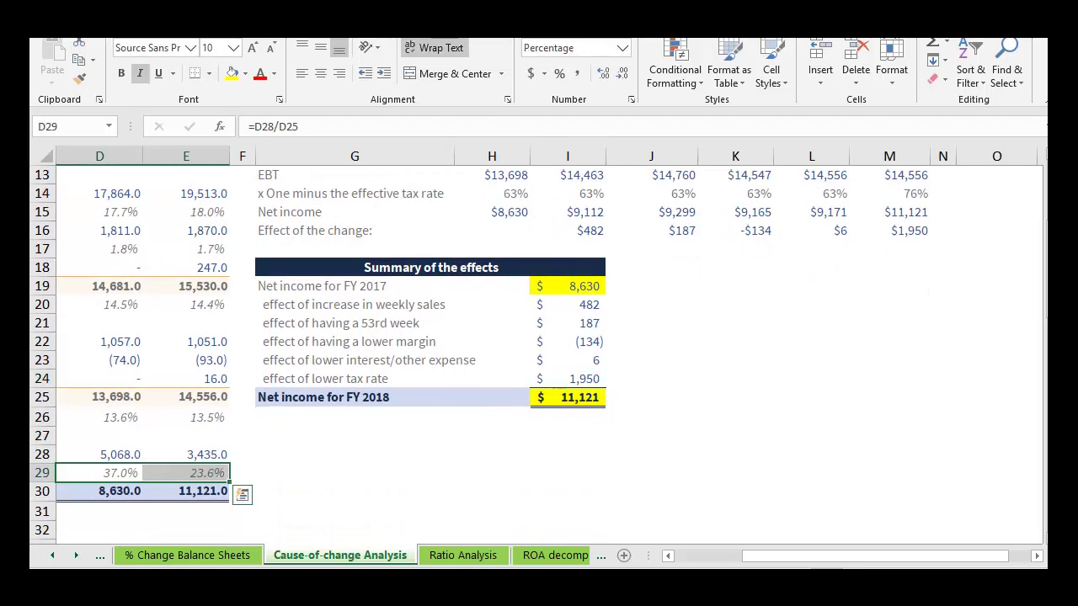
pyautogui.click(568, 473)
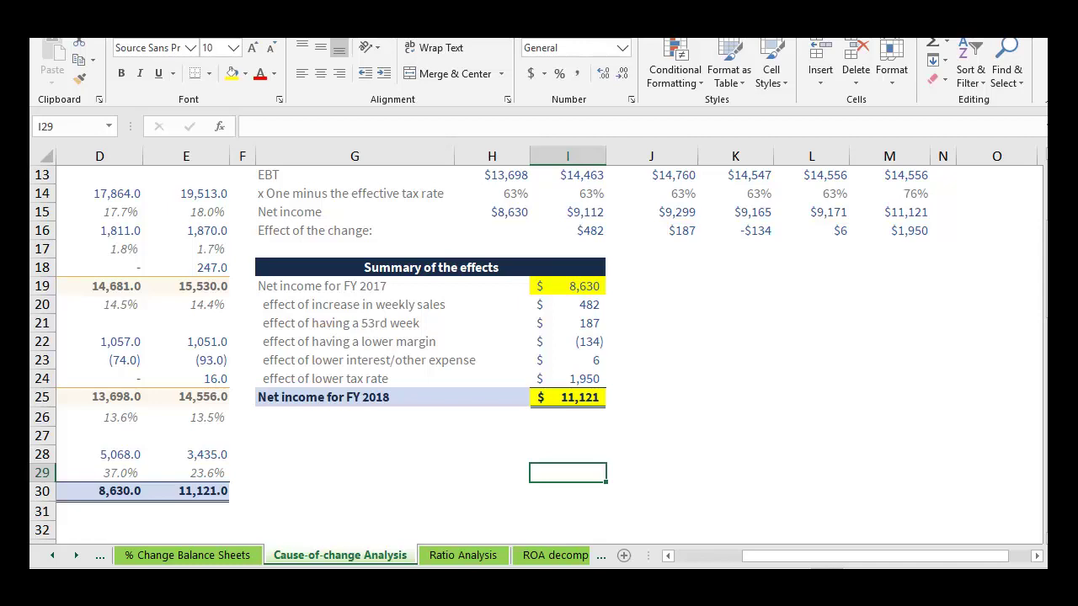
pyautogui.click(567, 379)
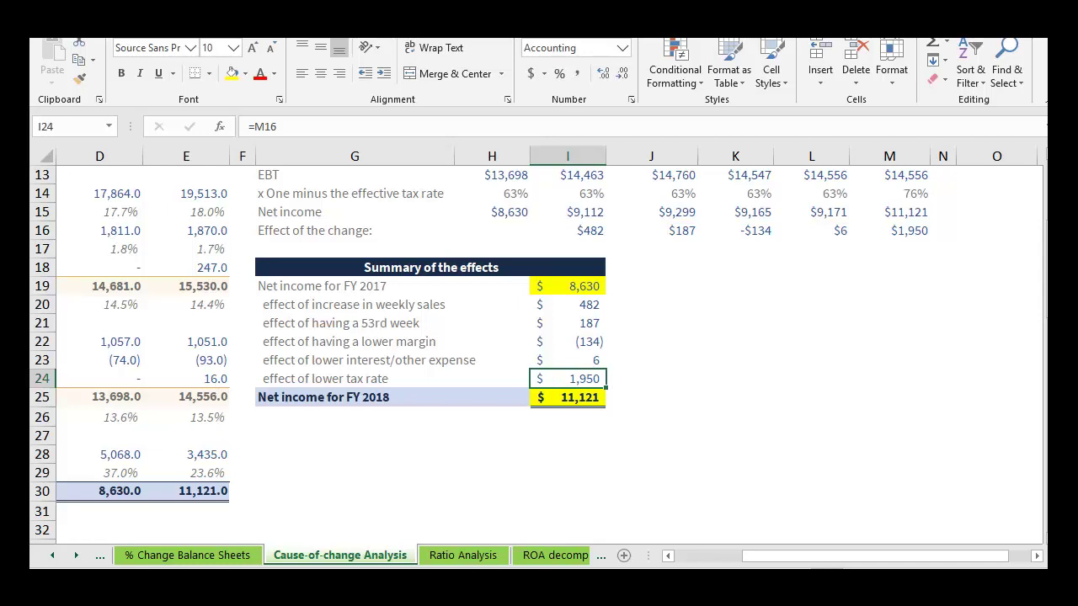
pyautogui.click(231, 73)
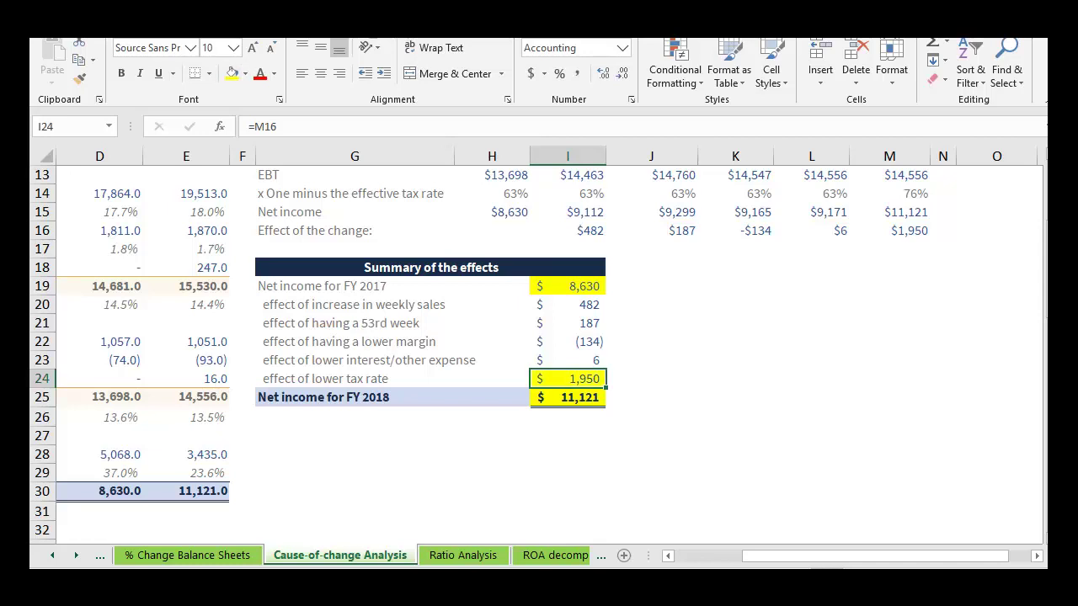
# Step: Compare the weekly sales, 53rd week, margin and interest effects in I20:I23 with the tax rate effect in I24
pyautogui.click(567, 305)
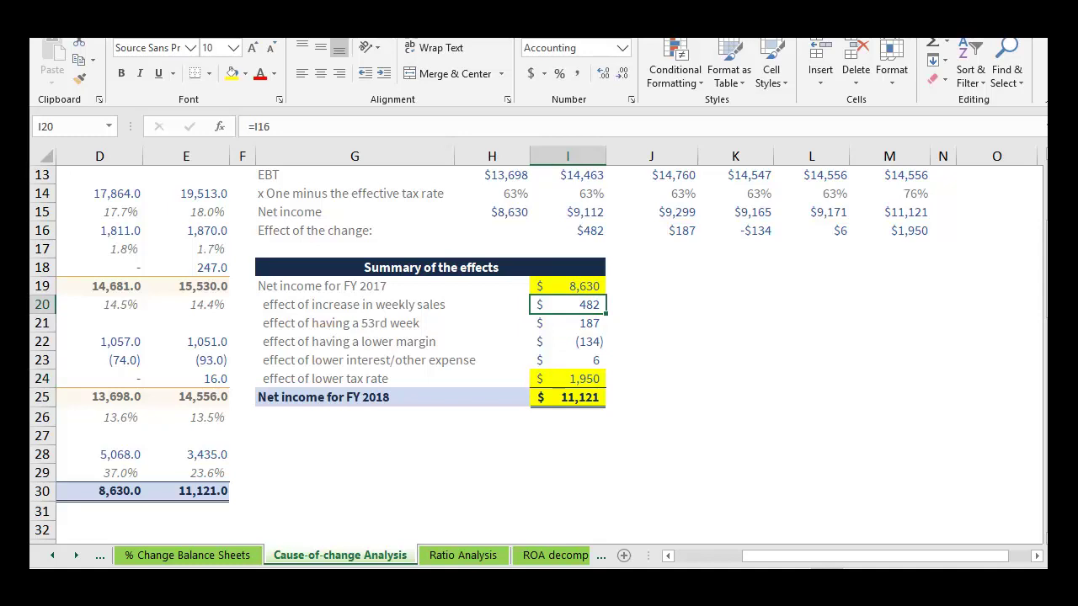
pyautogui.click(567, 323)
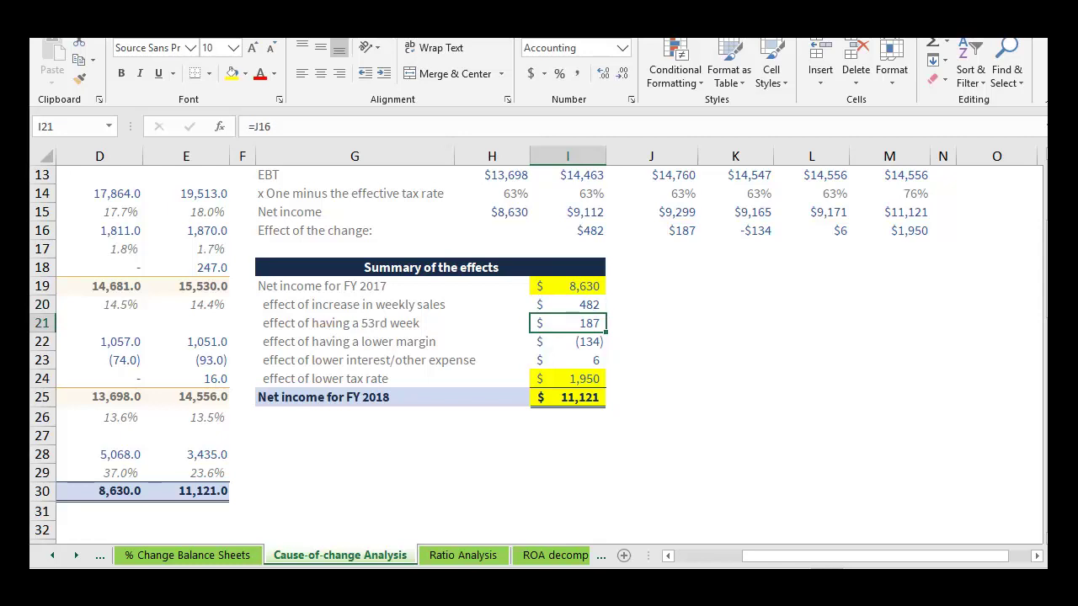
pyautogui.press('Down')
pyautogui.press('Down')
pyautogui.press('Down')
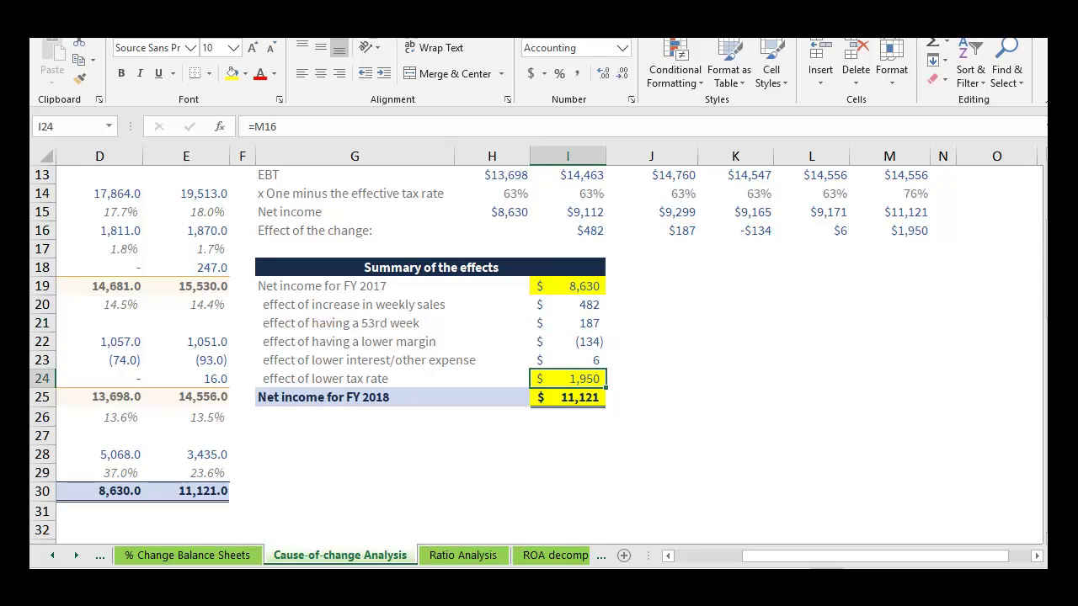
pyautogui.press('Right')
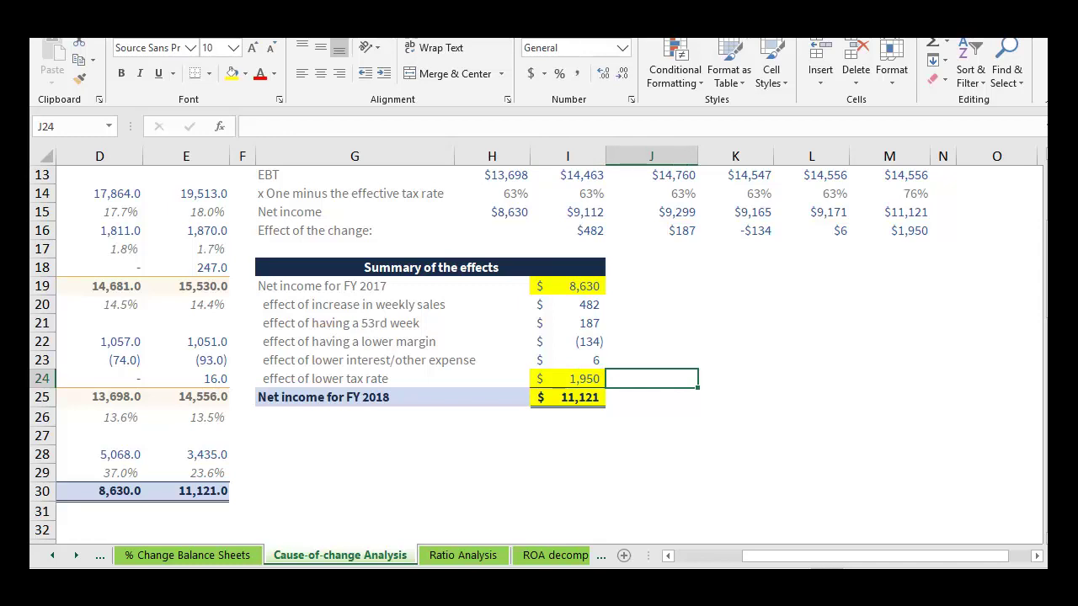
# Step: Select the whole summary of effects in I19:I25 for review, and return to the tax rate effect in I24
pyautogui.click(568, 379)
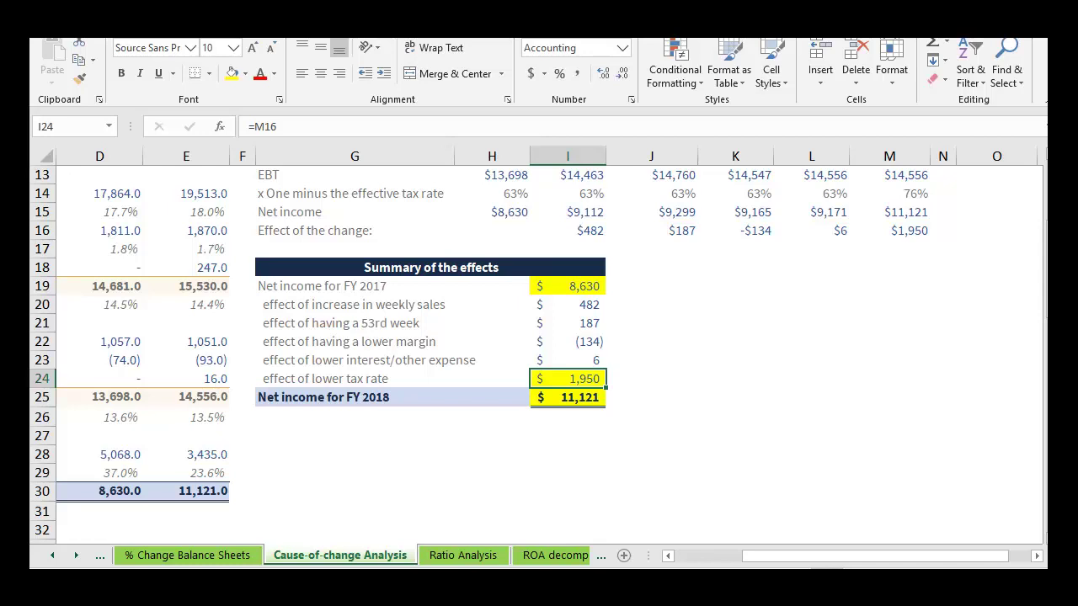
pyautogui.press('Up')
pyautogui.press('Up')
pyautogui.press('Up')
pyautogui.press('Up')
pyautogui.press('Up')
pyautogui.hotkey('shift', 'Down')
pyautogui.hotkey('shift', 'Down')
pyautogui.hotkey('shift', 'Down')
pyautogui.hotkey('shift', 'Down')
pyautogui.hotkey('shift', 'Down')
pyautogui.hotkey('shift', 'Down')
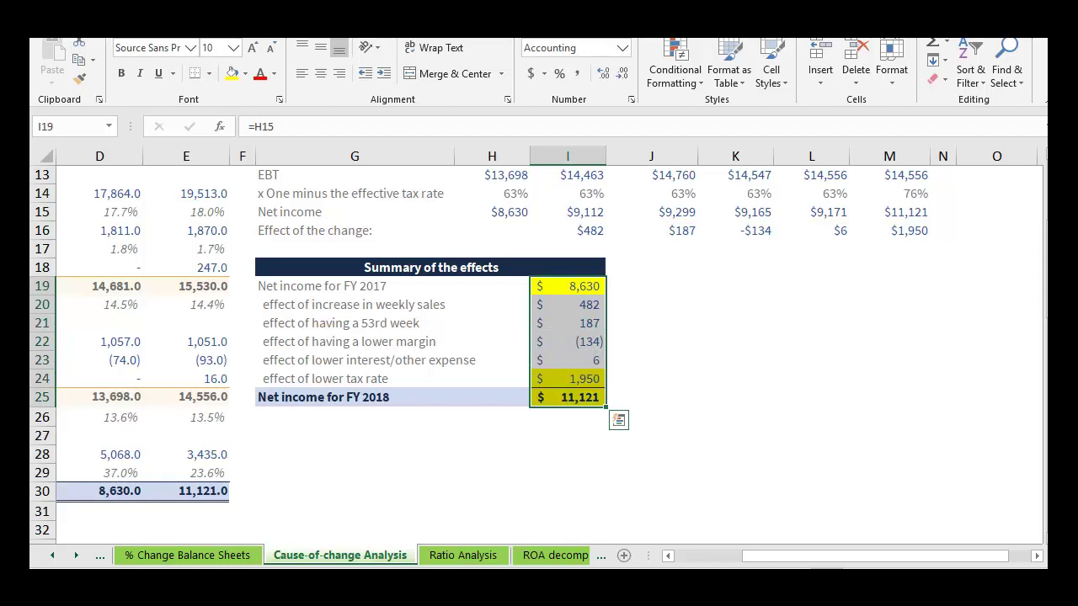
pyautogui.click(568, 379)
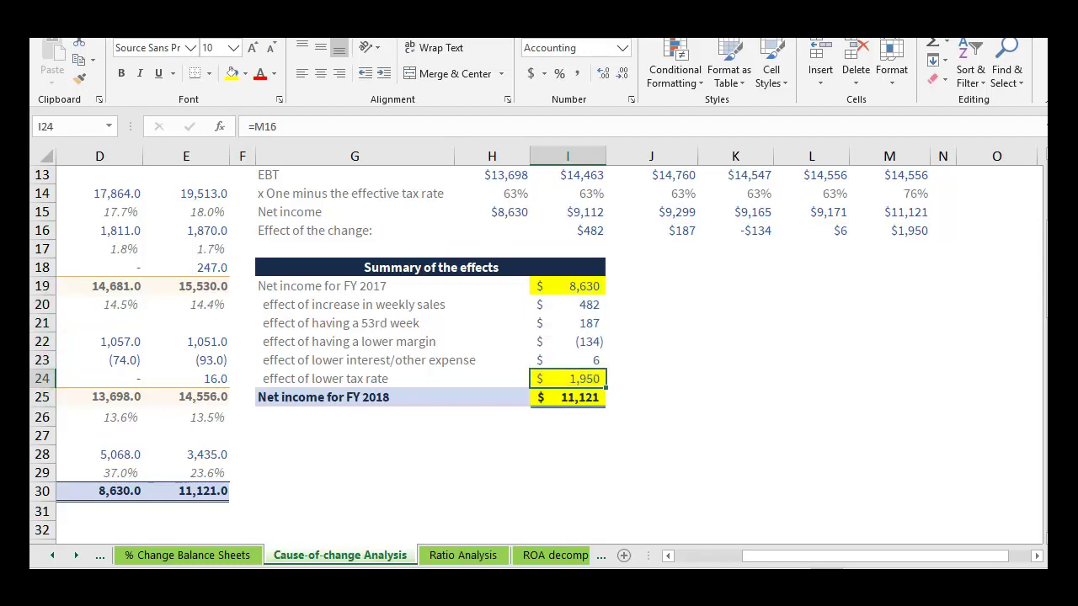